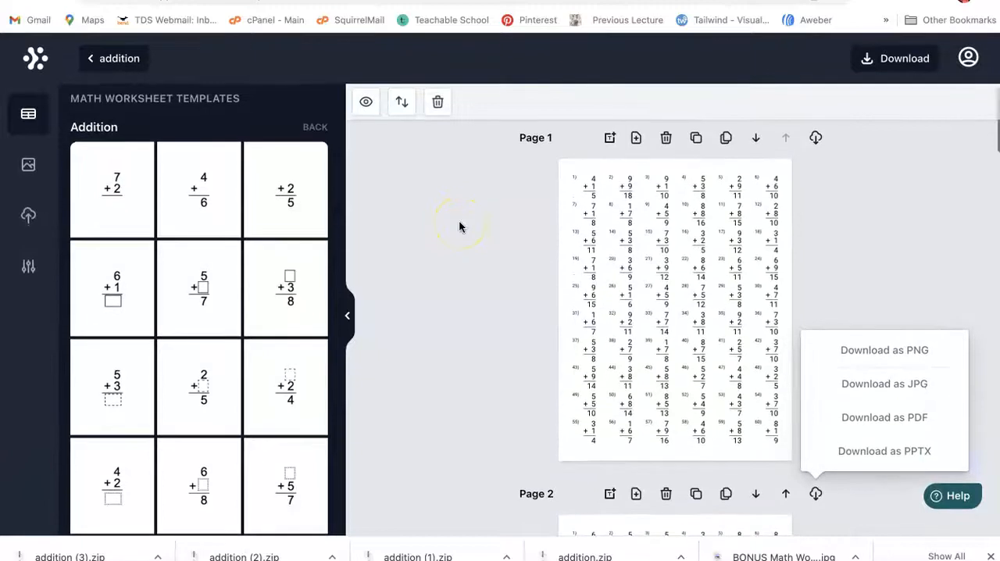
pyautogui.scroll(-10, 459, 227)
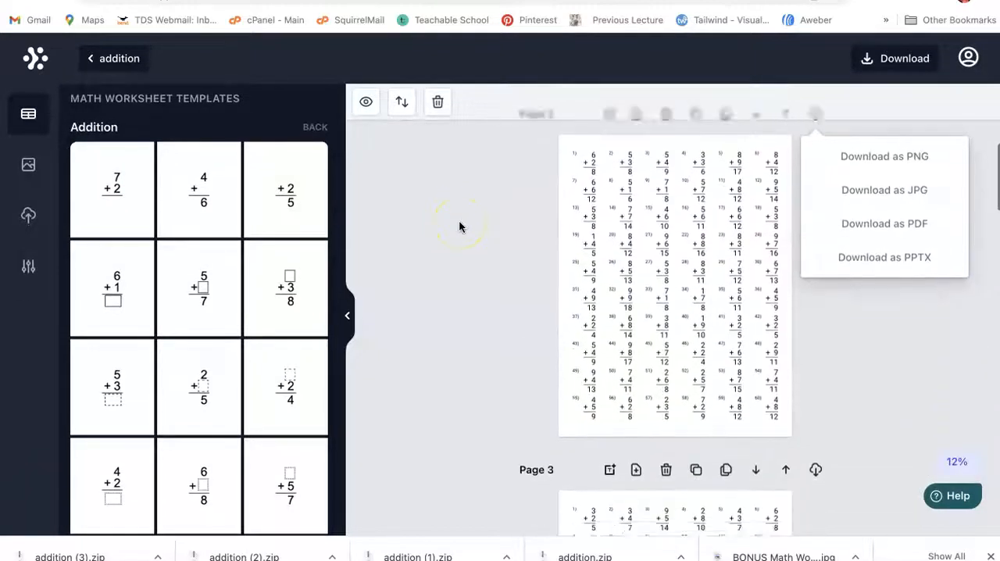
pyautogui.scroll(10, 459, 226)
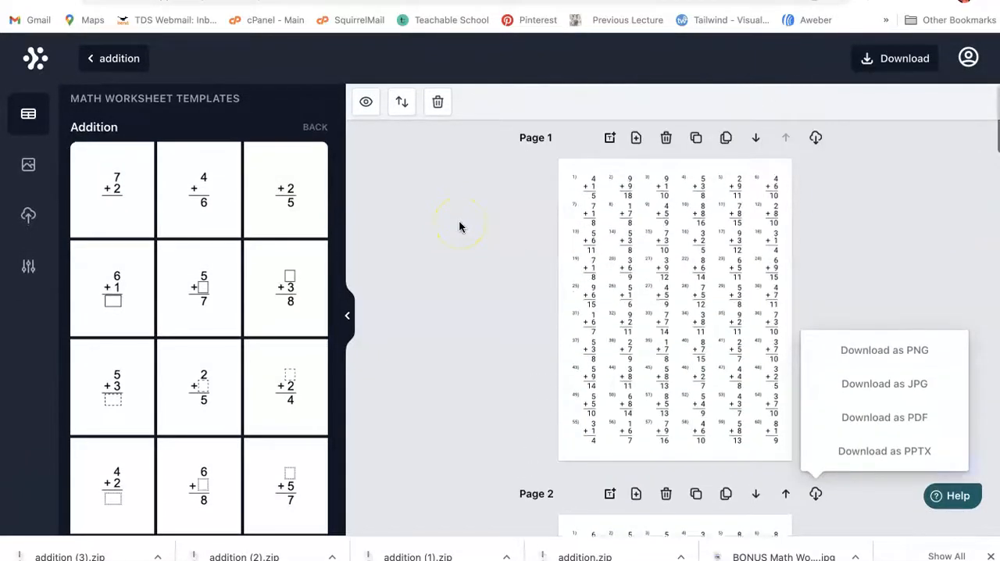
pyautogui.scroll(-1, 459, 226)
pyautogui.scroll(1, 459, 227)
pyautogui.scroll(-7, 459, 226)
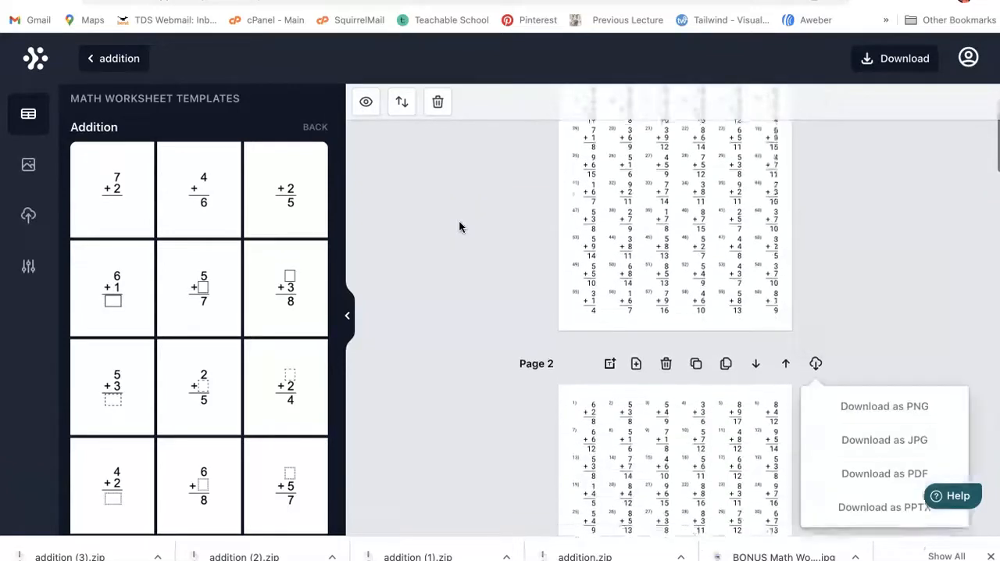
pyautogui.scroll(8, 459, 219)
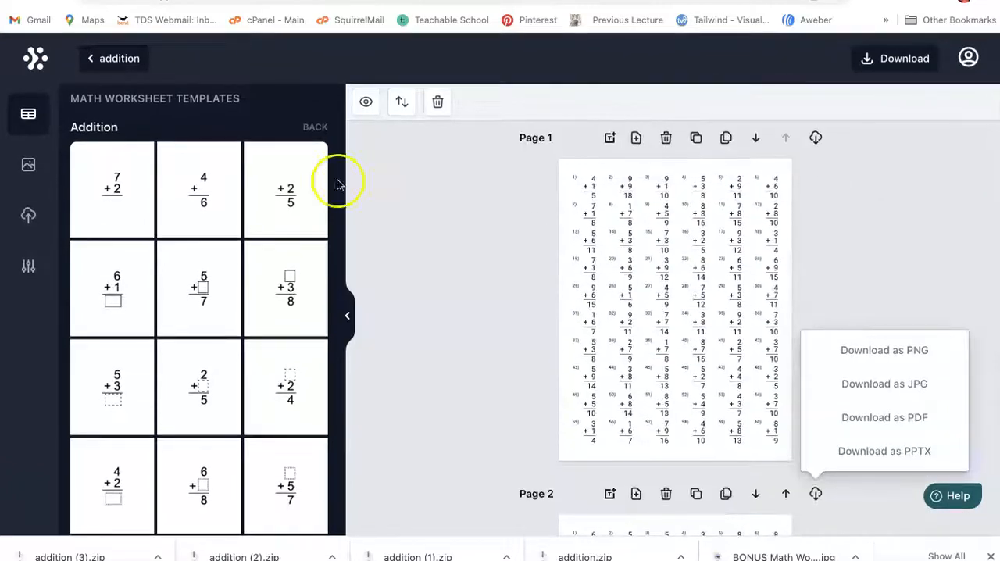
# Step: Replace page 1's problems with the vertical addition template missing the second addend and no answer boxes, and turn on Show Solution
pyautogui.click(196, 207)
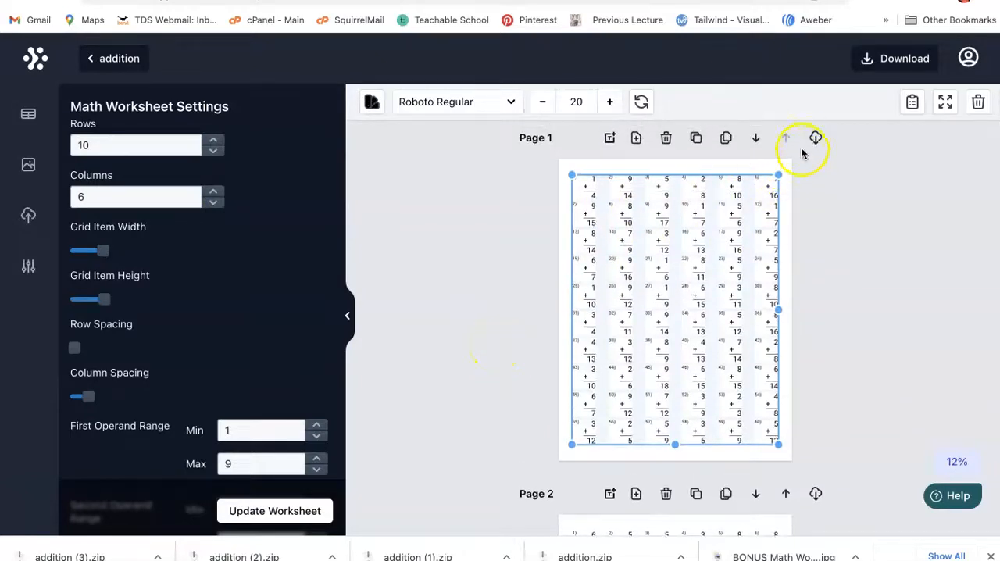
pyautogui.scroll(-2, 477, 352)
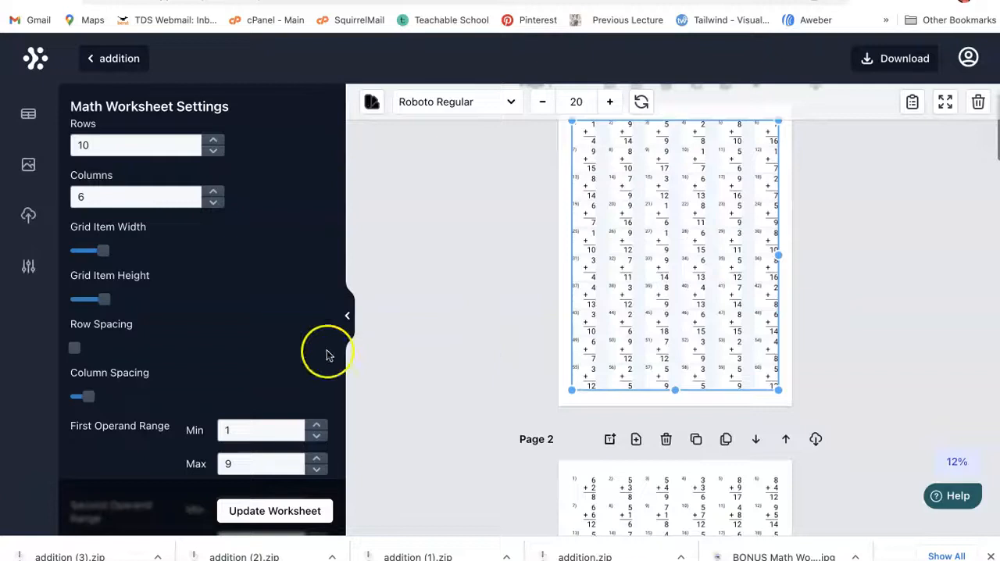
pyautogui.scroll(-3, 223, 357)
pyautogui.scroll(-10, 174, 373)
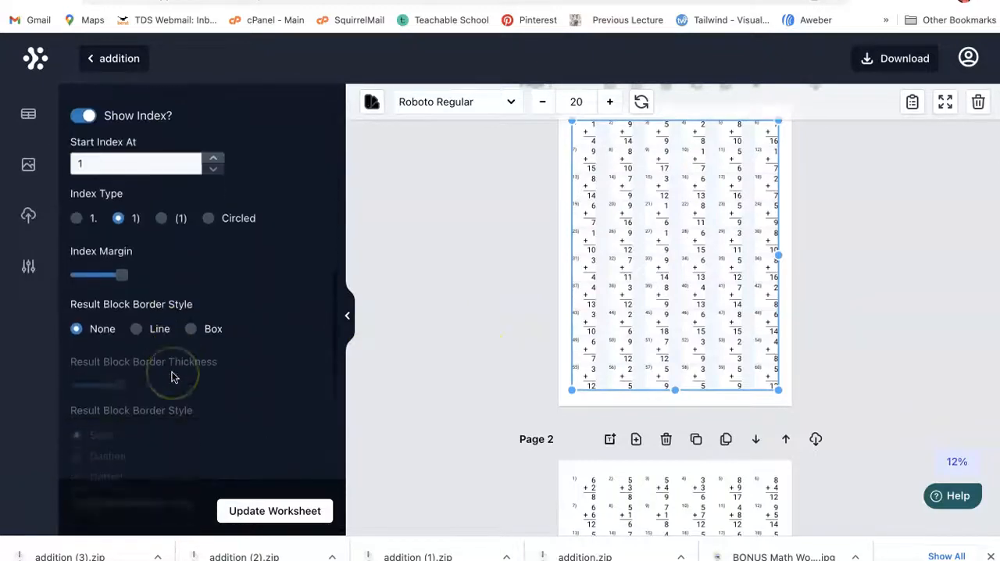
pyautogui.scroll(-4, 211, 320)
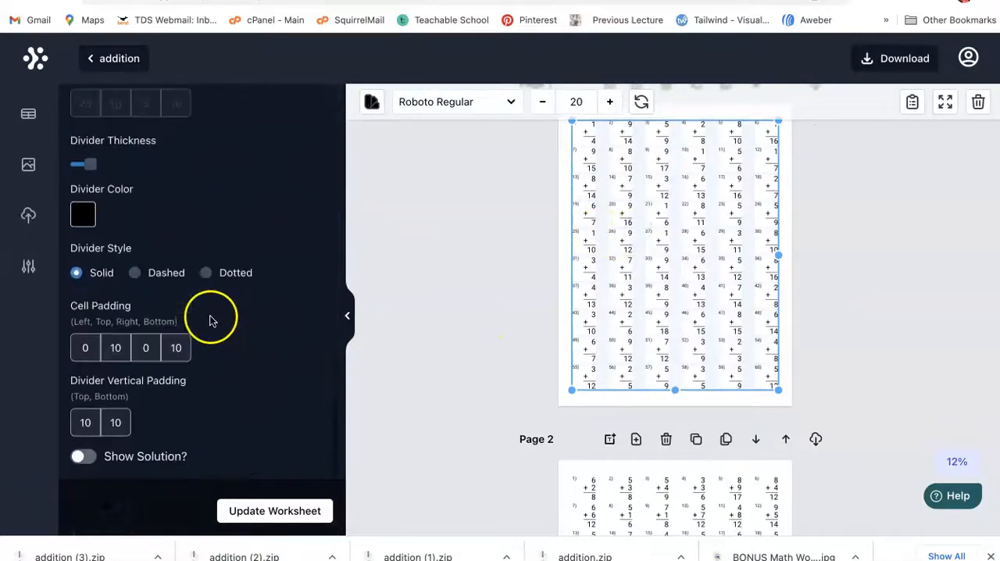
pyautogui.click(132, 457)
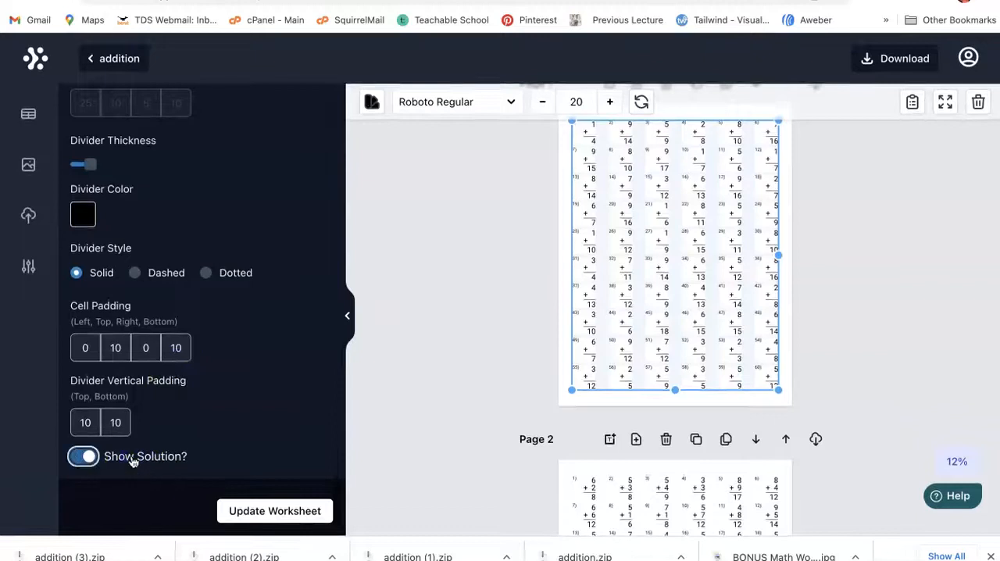
pyautogui.scroll(1, 592, 243)
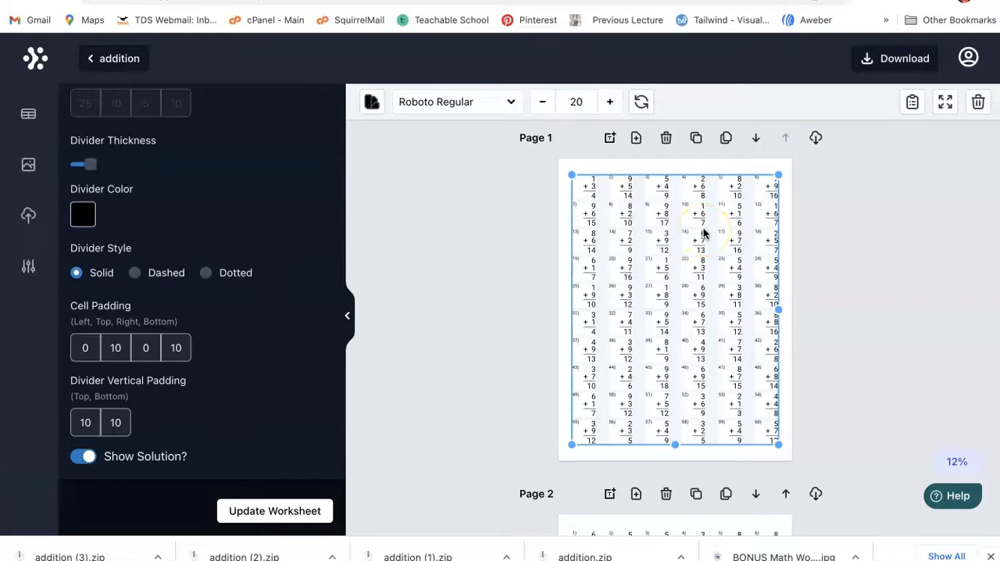
# Step: Shrink the problem grid on page 7 to about font size 17 and place it near the page's lower-right corner
pyautogui.scroll(-20, 702, 232)
pyautogui.scroll(-12, 703, 231)
pyautogui.click(516, 287)
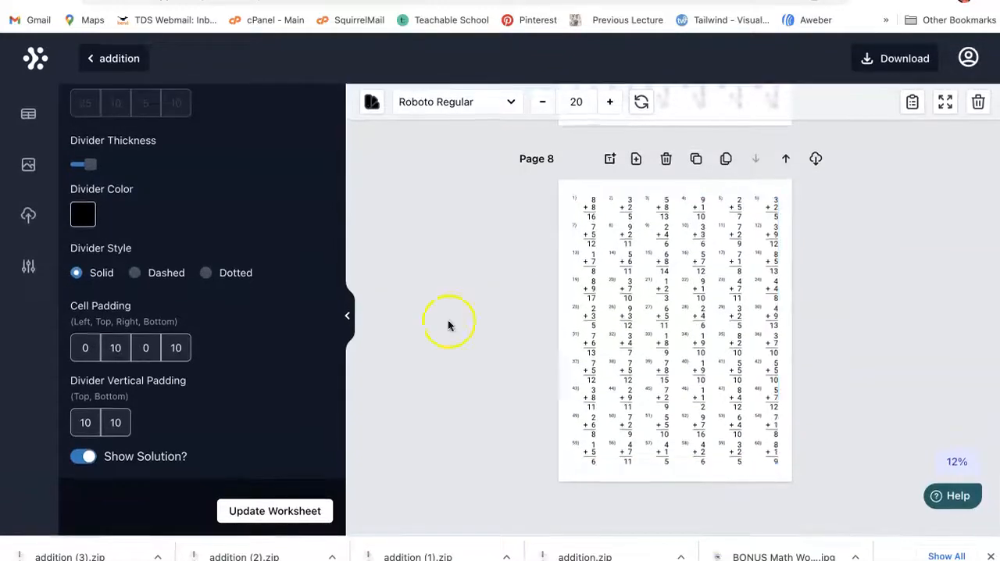
pyautogui.scroll(3, 516, 287)
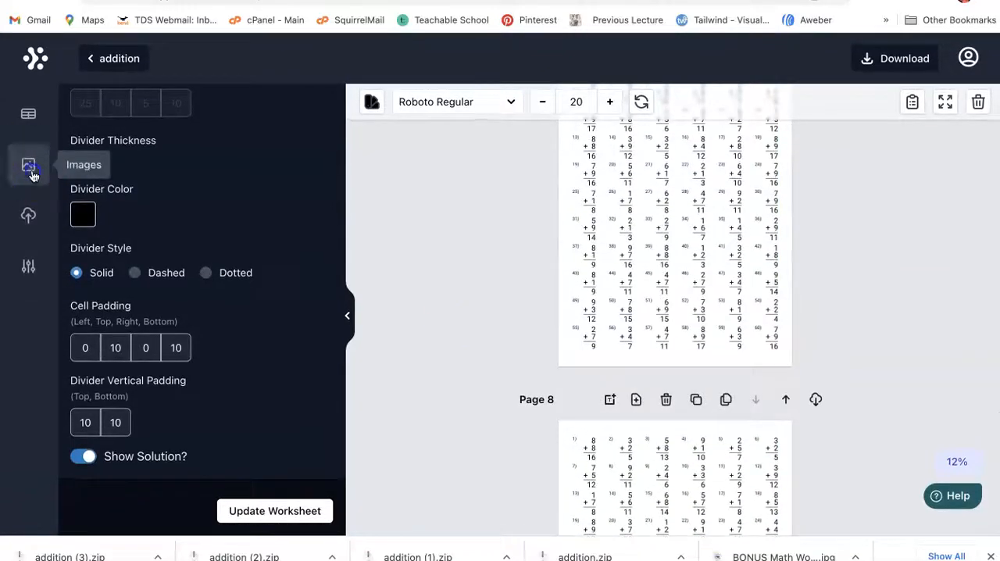
pyautogui.click(29, 165)
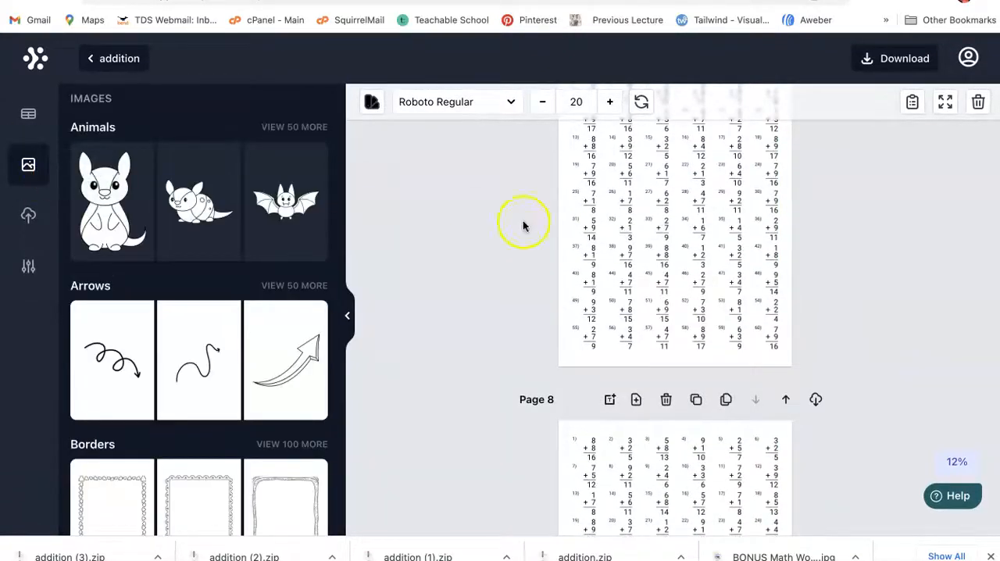
pyautogui.scroll(2, 663, 205)
pyautogui.click(717, 297)
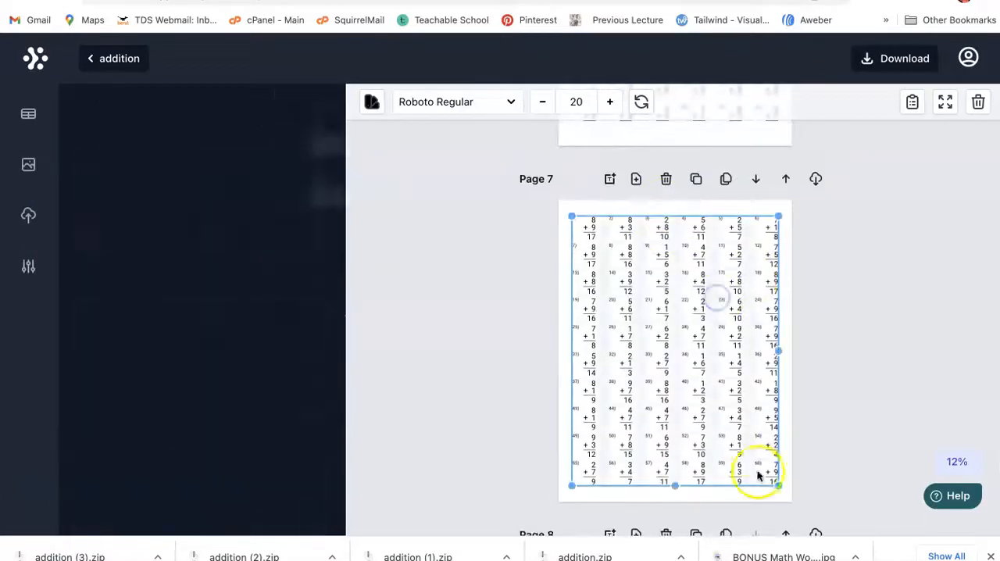
pyautogui.moveTo(776, 479); pyautogui.dragTo(748, 440)
pyautogui.moveTo(705, 362); pyautogui.dragTo(739, 403)
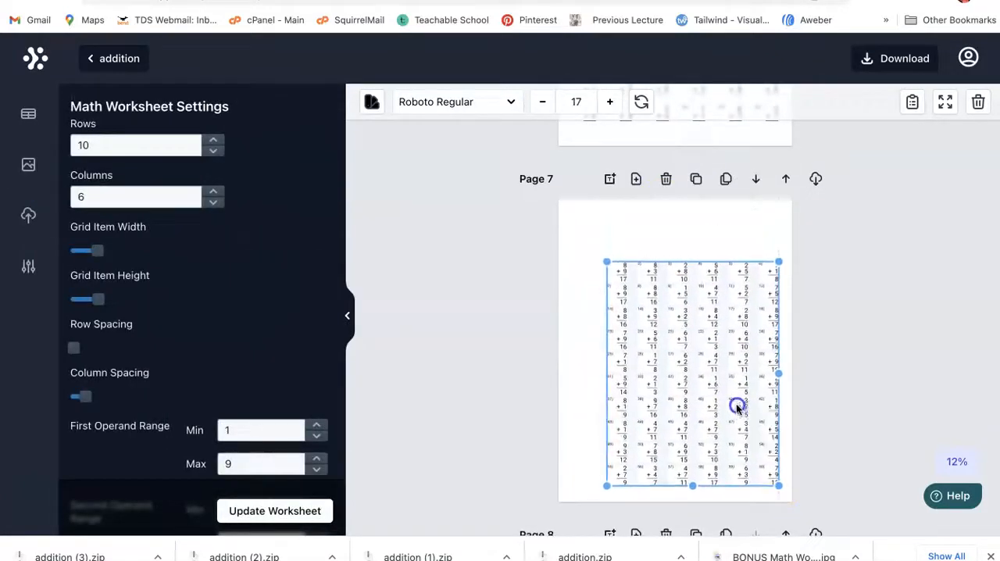
# Step: Insert the uploaded red Christmas sweater image onto page 7
pyautogui.click(28, 214)
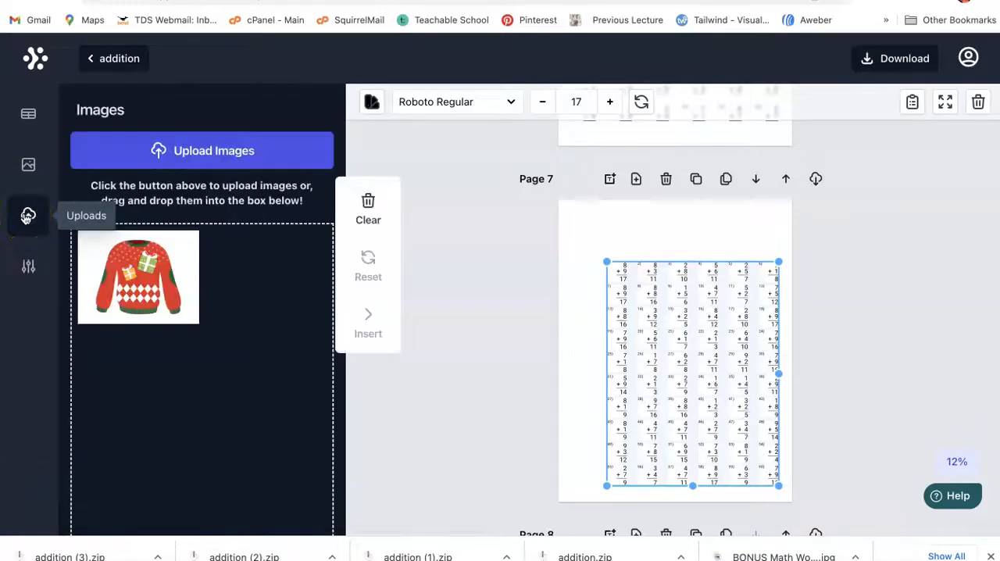
pyautogui.click(248, 271)
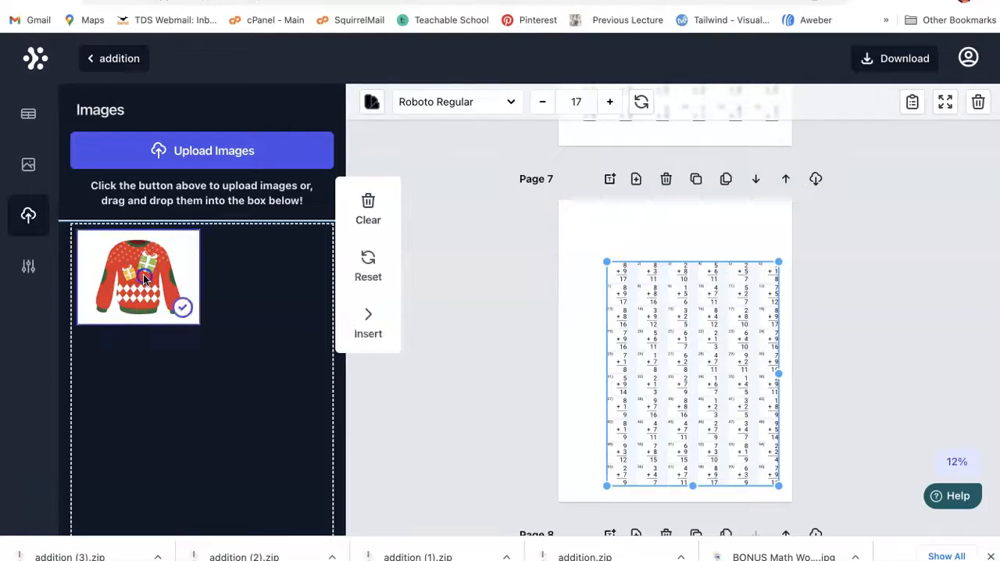
pyautogui.moveTo(143, 275); pyautogui.dragTo(646, 244)
pyautogui.click(182, 257)
pyautogui.click(181, 258)
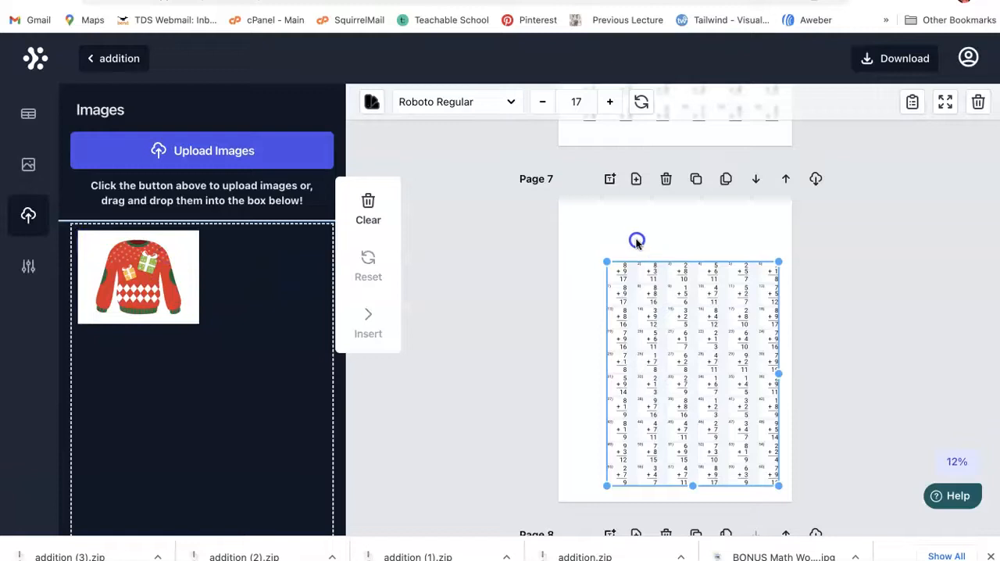
pyautogui.click(99, 306)
pyautogui.moveTo(354, 268); pyautogui.dragTo(627, 248)
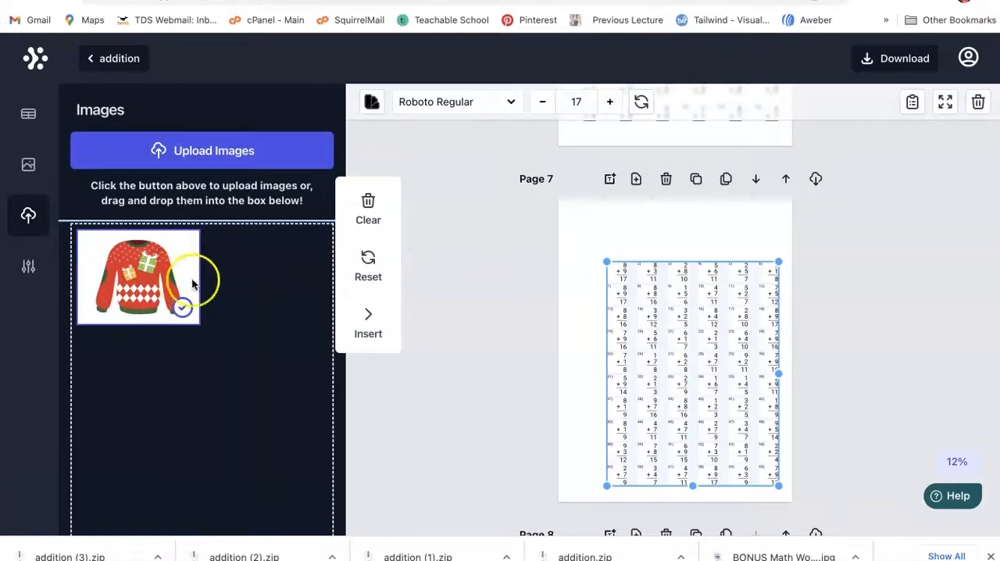
pyautogui.click(368, 315)
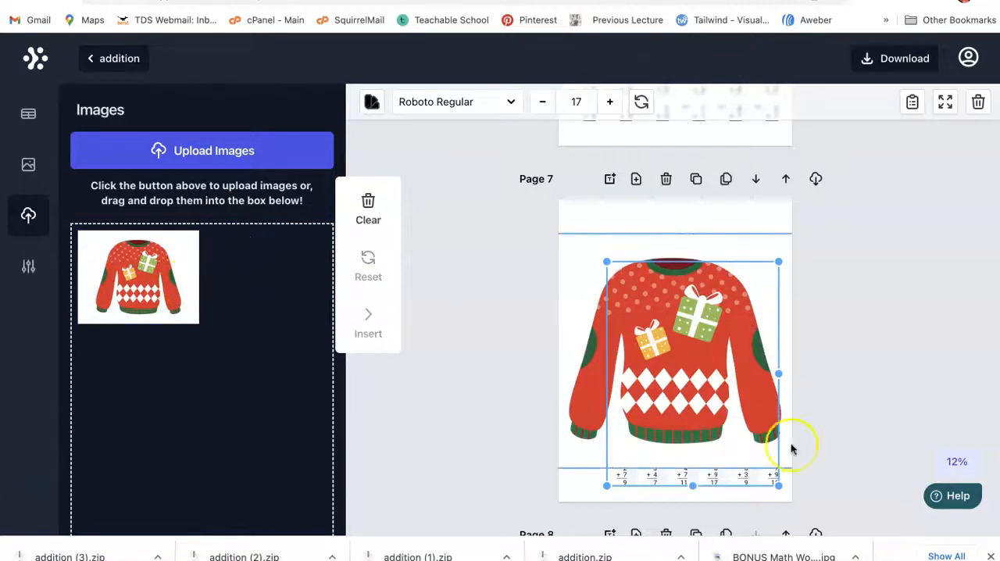
# Step: Shrink the sweater image to a small picture and place it in the upper-left corner of page 7
pyautogui.click(754, 364)
pyautogui.moveTo(756, 426); pyautogui.dragTo(759, 379)
pyautogui.moveTo(744, 338); pyautogui.dragTo(791, 347)
pyautogui.click(605, 224)
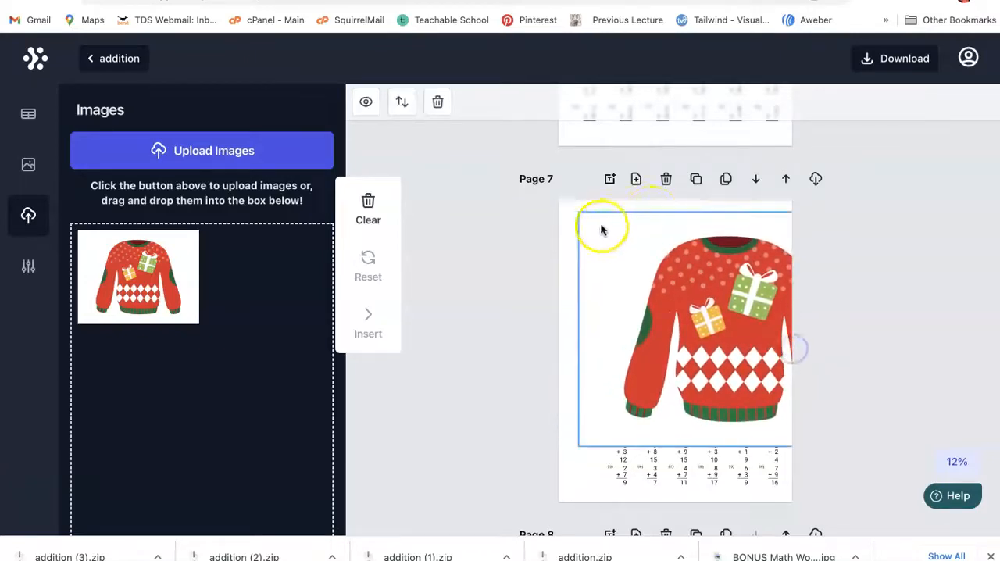
pyautogui.moveTo(579, 211); pyautogui.dragTo(721, 330)
pyautogui.moveTo(748, 390); pyautogui.dragTo(564, 263)
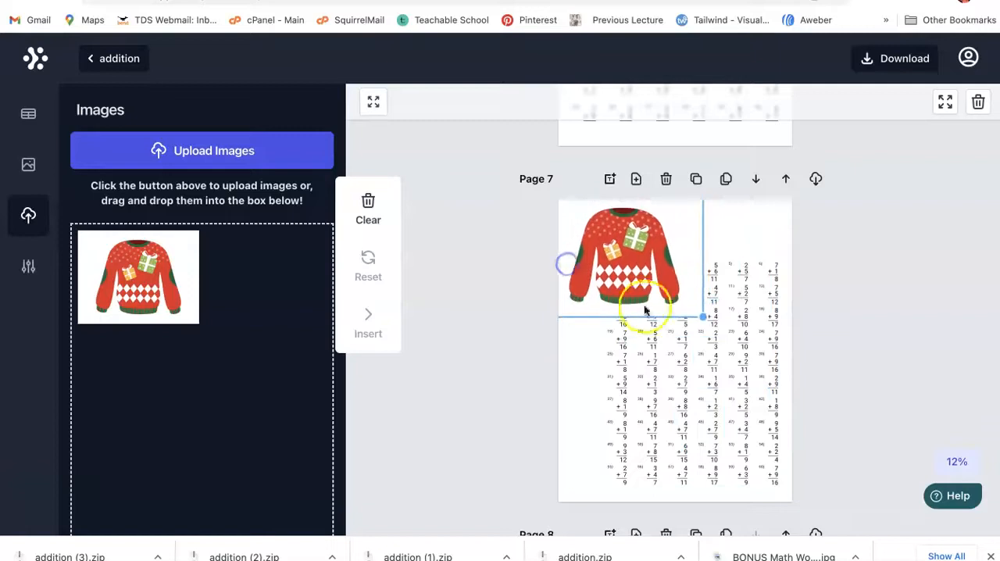
pyautogui.moveTo(705, 315); pyautogui.dragTo(672, 295)
# Step: Set the page 7 worksheet to 4 rows and 3 columns and regenerate its problems
pyautogui.click(683, 312)
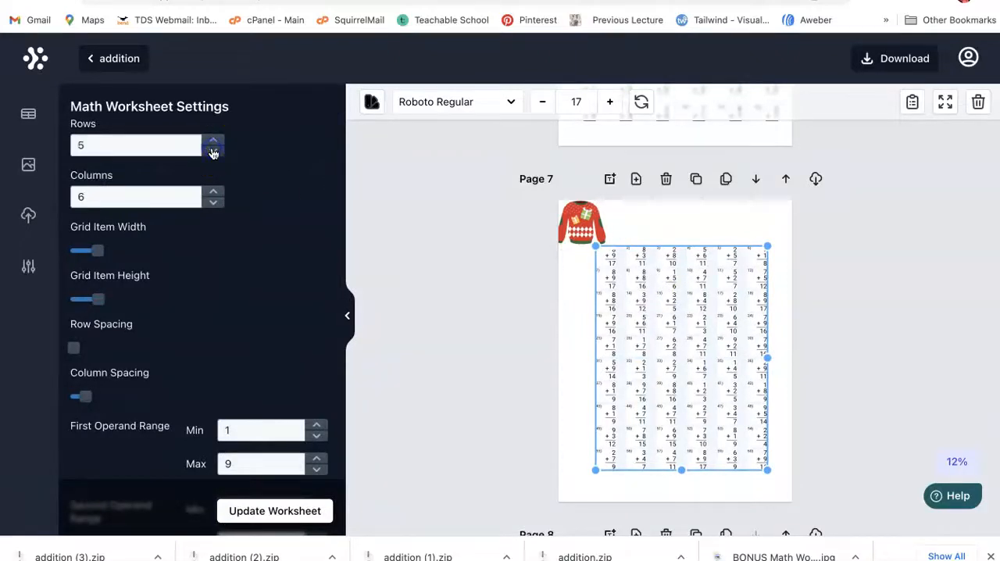
pyautogui.click(215, 203)
pyautogui.click(213, 195)
pyautogui.scroll(-3, 184, 258)
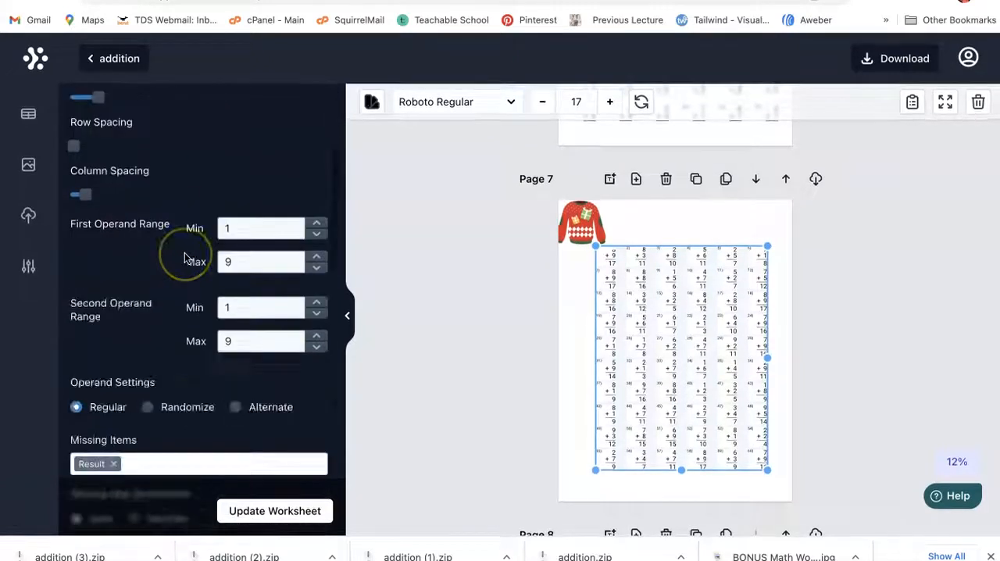
pyautogui.scroll(-8, 184, 258)
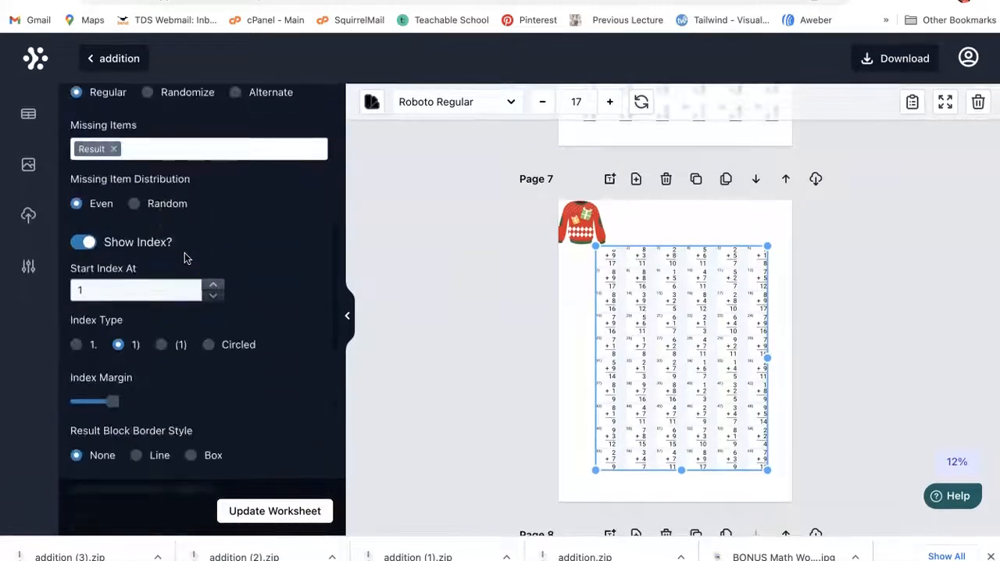
pyautogui.click(270, 522)
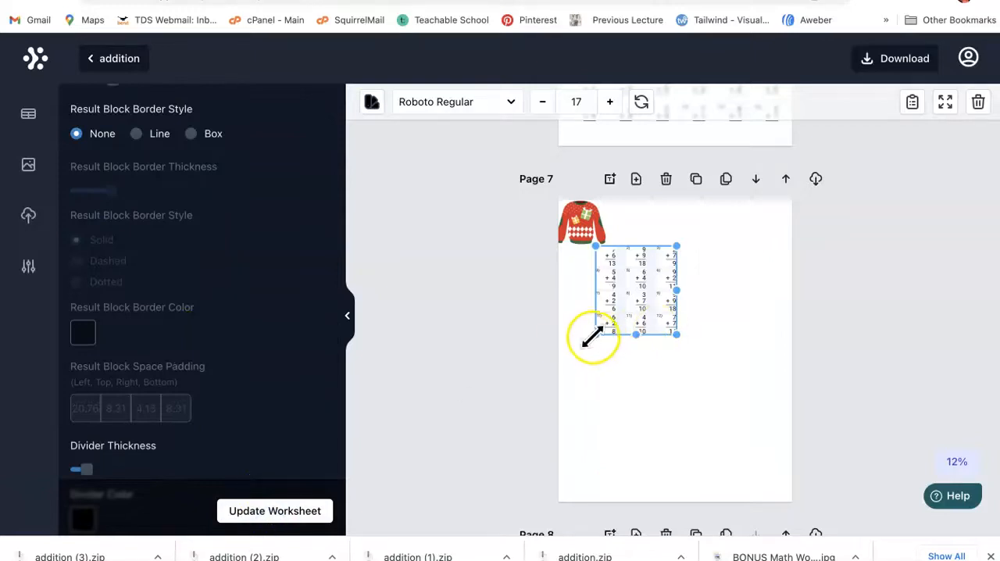
# Step: Enlarge the page 7 problem grid to about font size 47 so it fills the page beneath the sweater image
pyautogui.moveTo(593, 334); pyautogui.dragTo(569, 413)
pyautogui.moveTo(676, 391); pyautogui.dragTo(739, 443)
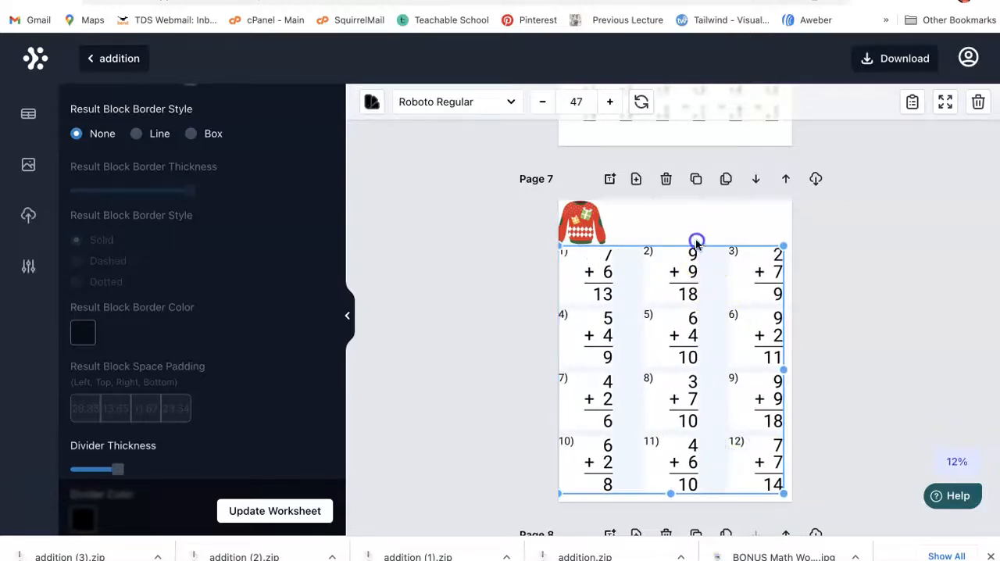
pyautogui.moveTo(685, 262); pyautogui.dragTo(684, 267)
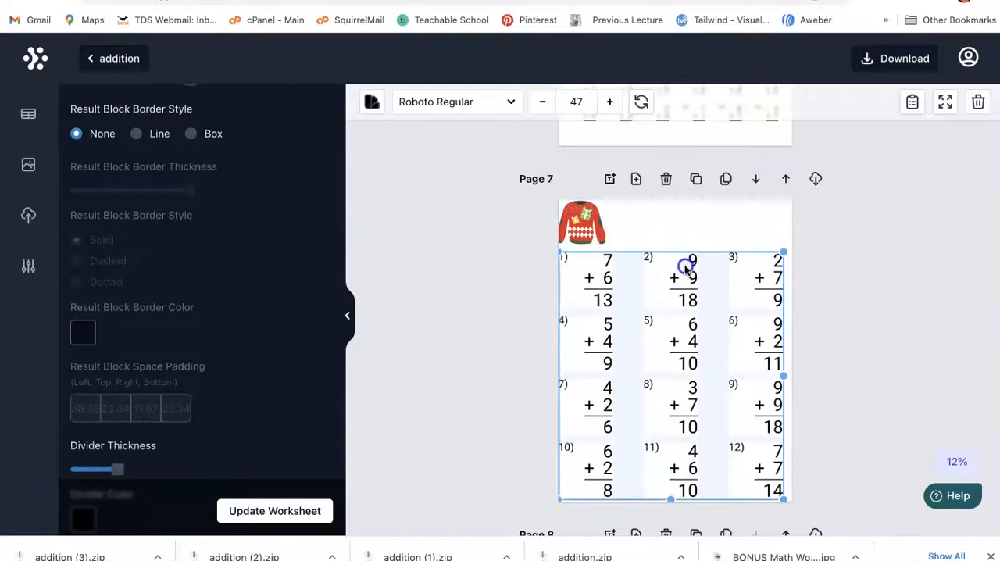
# Step: Examine the uploaded images and the built-in image library of animals, arrows and borders
pyautogui.click(575, 231)
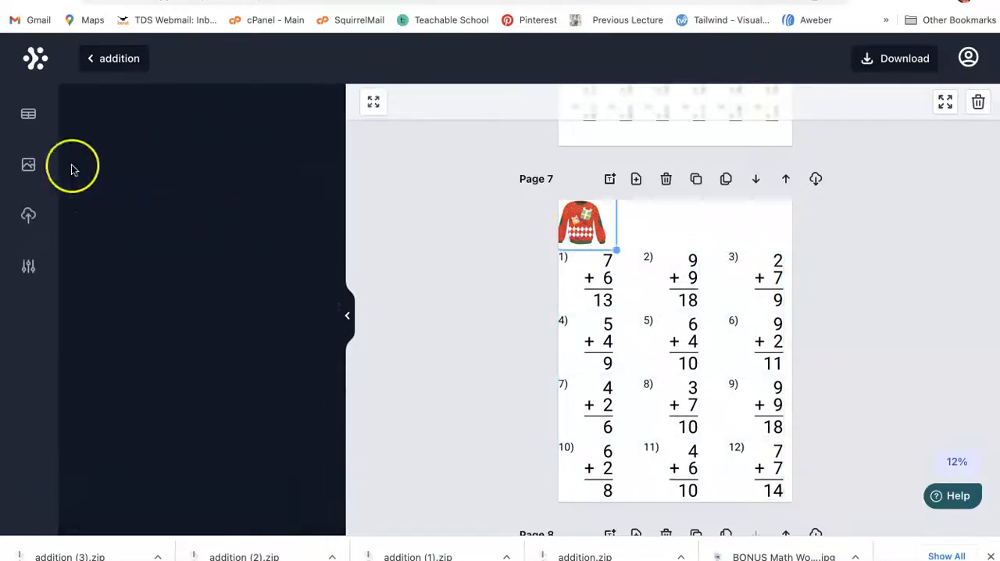
pyautogui.click(28, 218)
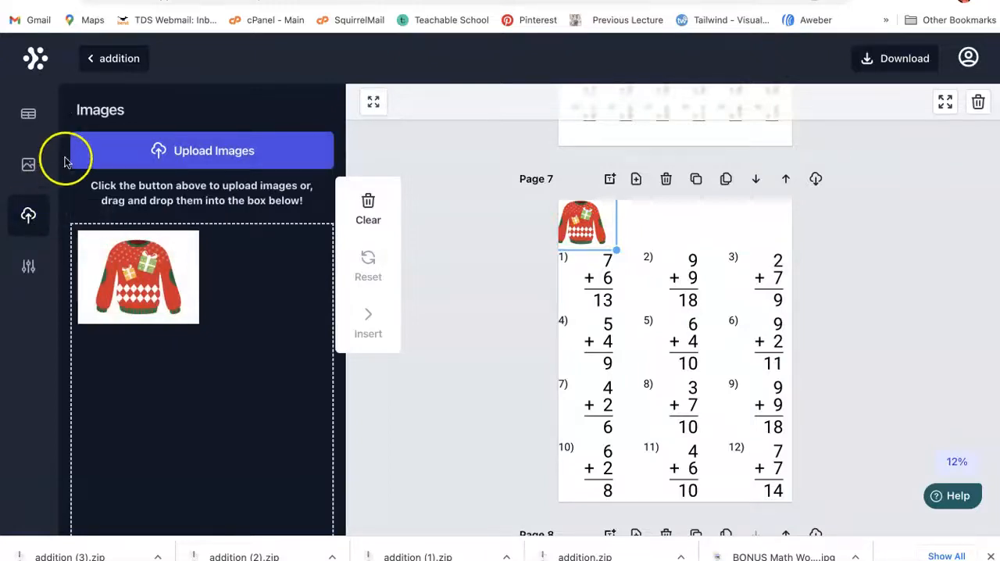
pyautogui.scroll(-1, 89, 188)
pyautogui.scroll(2, 89, 187)
pyautogui.click(28, 165)
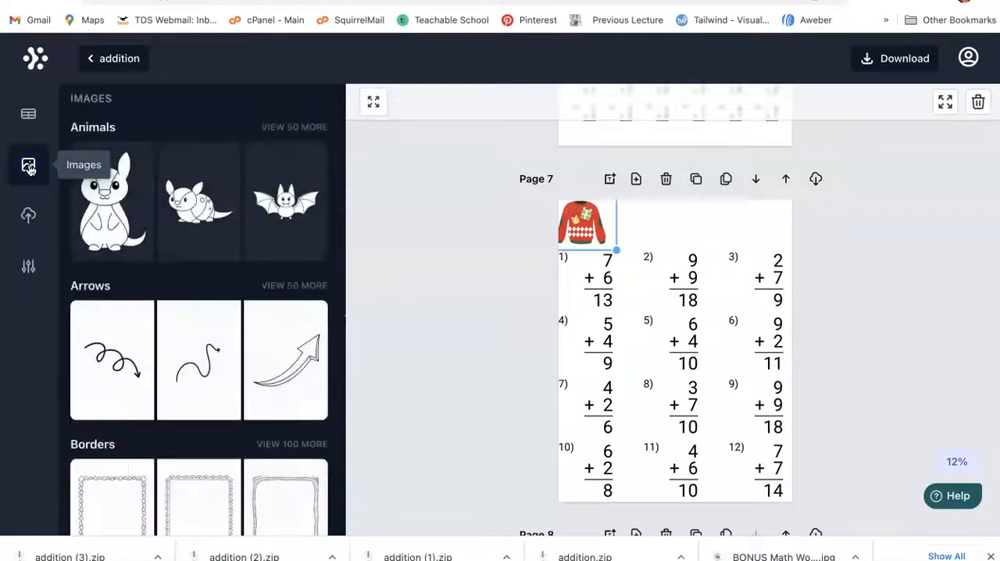
pyautogui.scroll(-2, 156, 350)
pyautogui.scroll(1, 157, 355)
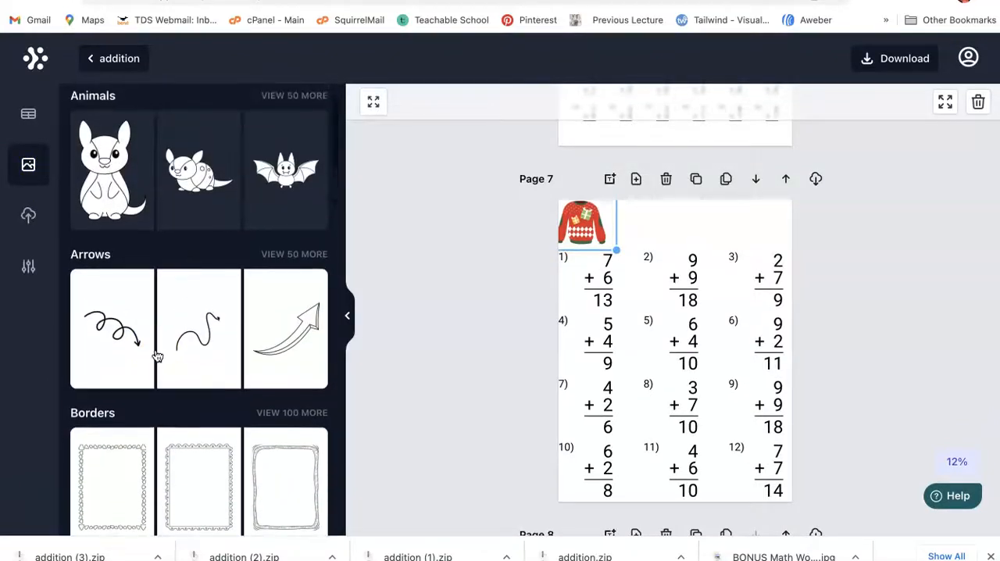
# Step: Delete the sweater image from page 7 and move the problem grid up to the top of the page
pyautogui.click(634, 312)
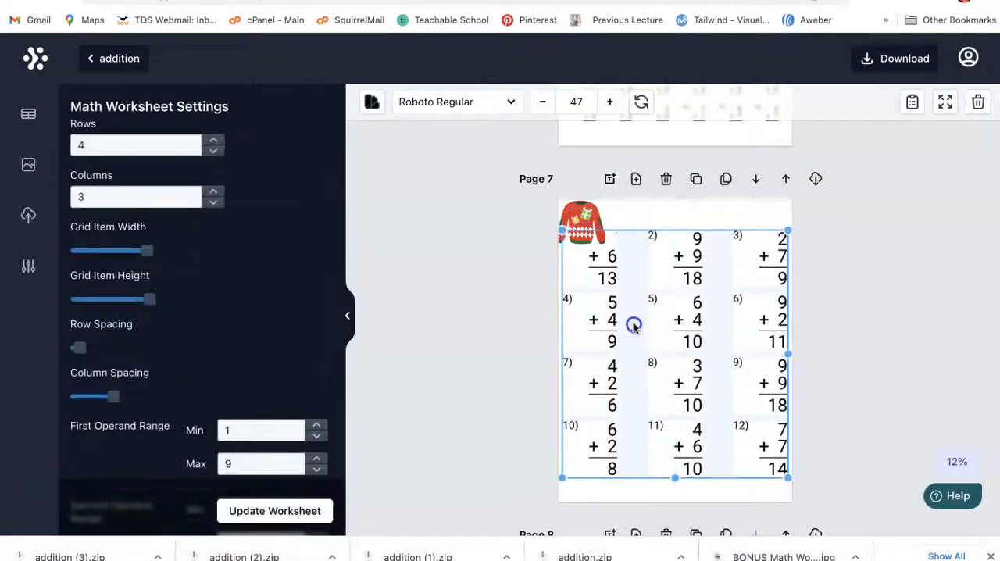
pyautogui.click(613, 214)
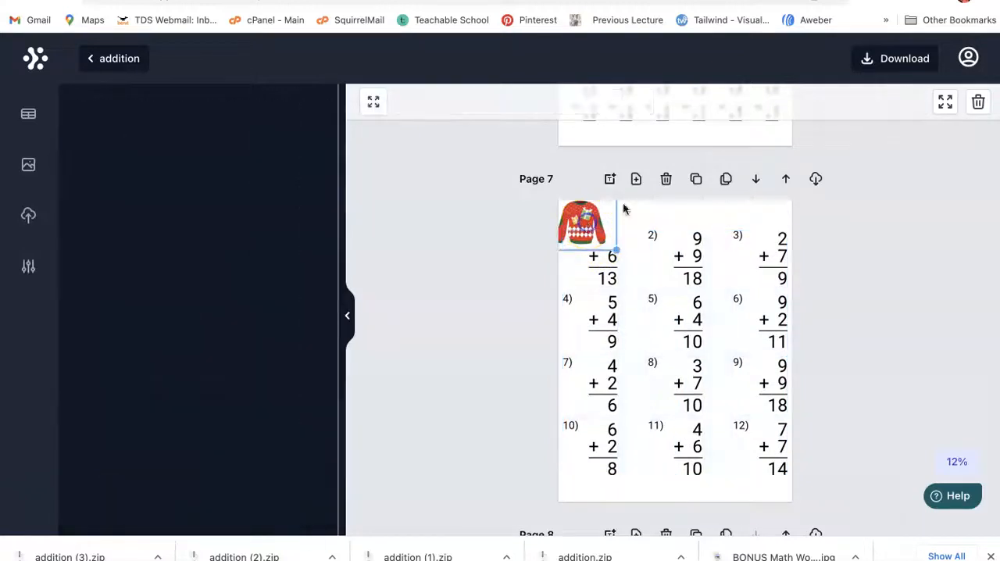
pyautogui.click(978, 102)
pyautogui.click(716, 292)
pyautogui.moveTo(714, 290); pyautogui.dragTo(714, 286)
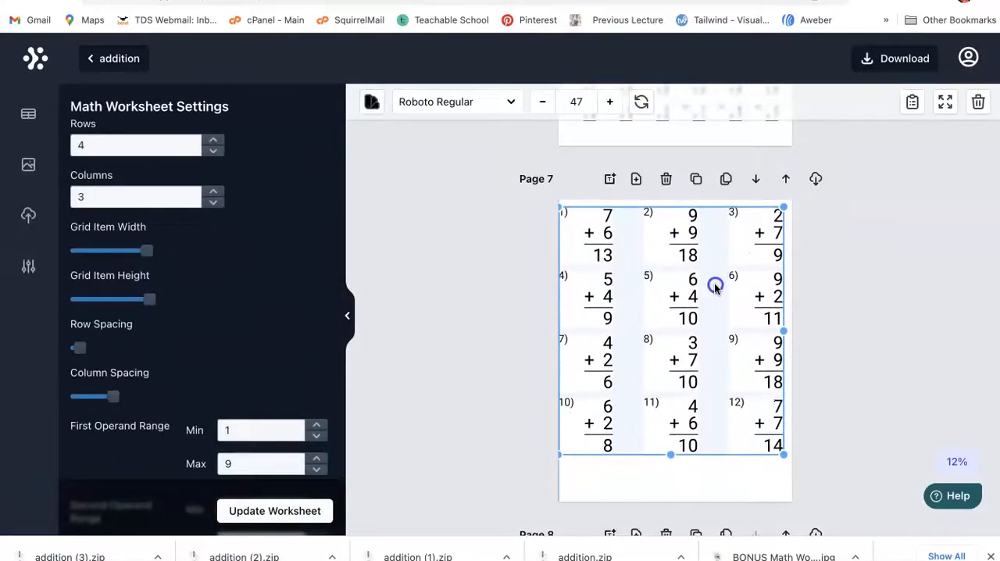
# Step: Add the hen image from the full Animals collection of the image library to page 7
pyautogui.click(32, 164)
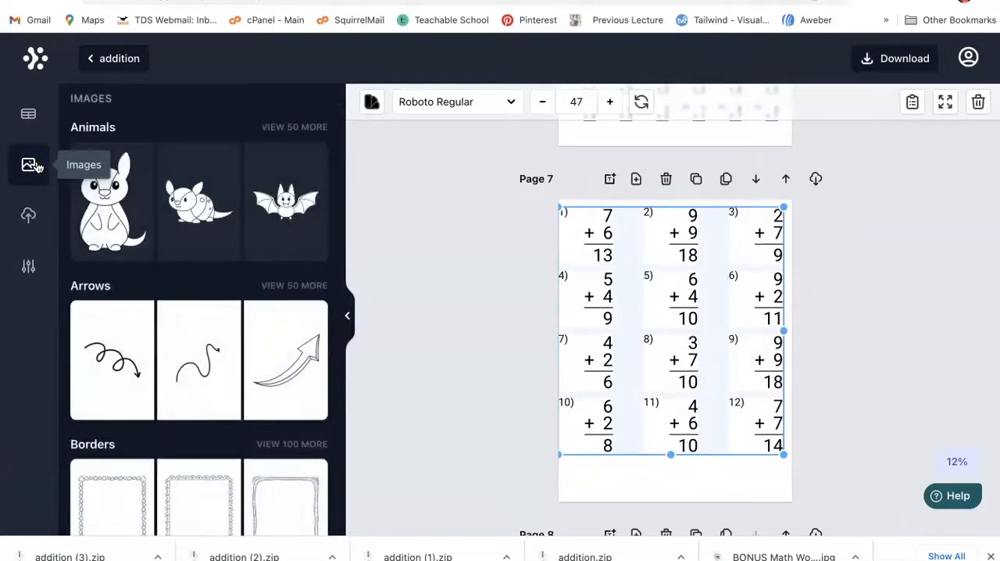
pyautogui.click(89, 225)
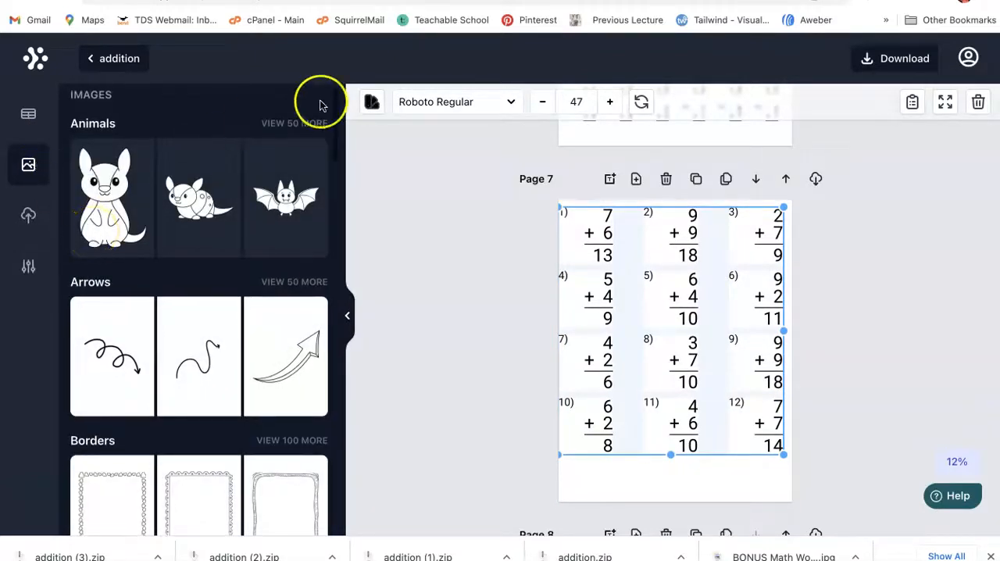
pyautogui.click(305, 124)
pyautogui.scroll(-1, 199, 330)
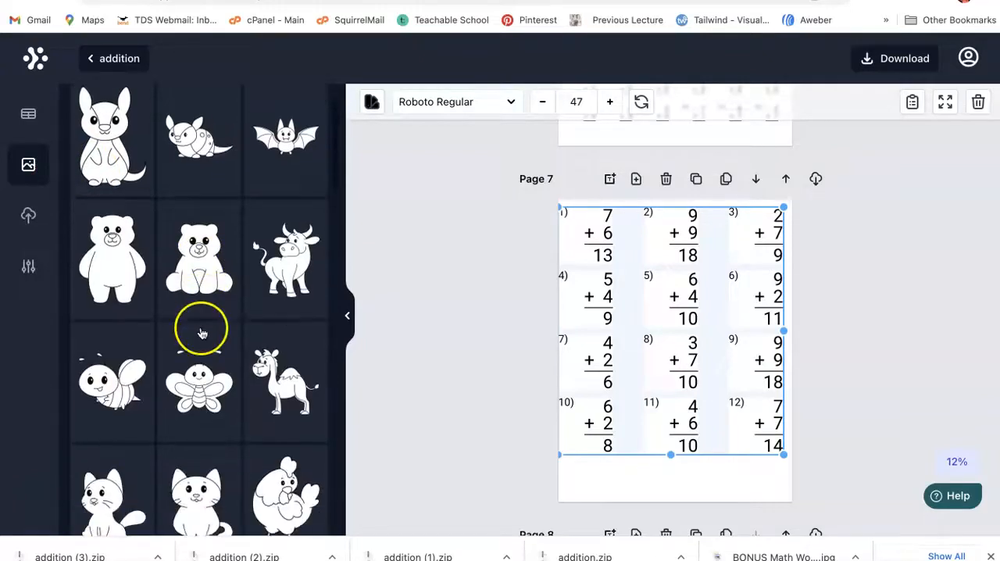
pyautogui.scroll(-2, 112, 293)
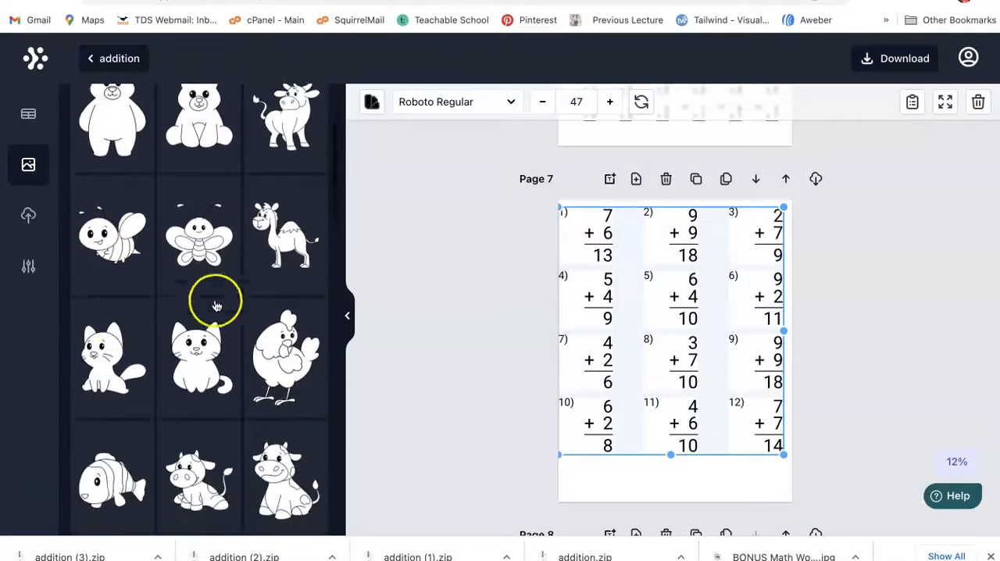
pyautogui.click(282, 370)
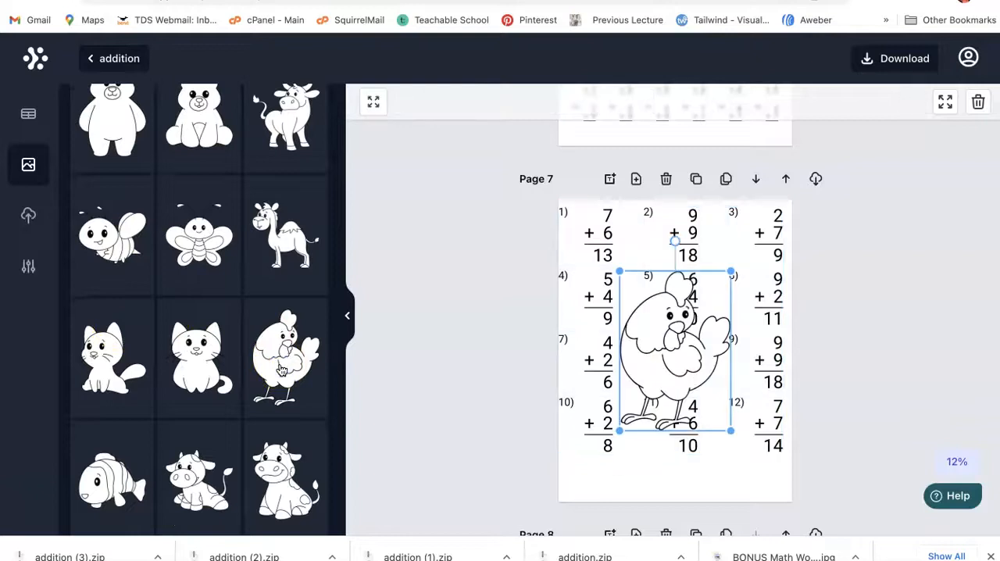
# Step: Shrink the hen image and place it in the lower-left corner of page 7, beneath the problem grid
pyautogui.moveTo(689, 363); pyautogui.dragTo(670, 414)
pyautogui.moveTo(714, 478); pyautogui.dragTo(647, 390)
pyautogui.moveTo(627, 346); pyautogui.dragTo(611, 454)
# Step: Shrink the page 7 problem grid to about font size 38 and center it above the hen
pyautogui.click(684, 319)
pyautogui.moveTo(783, 455); pyautogui.dragTo(758, 386)
pyautogui.moveTo(661, 319); pyautogui.dragTo(685, 312)
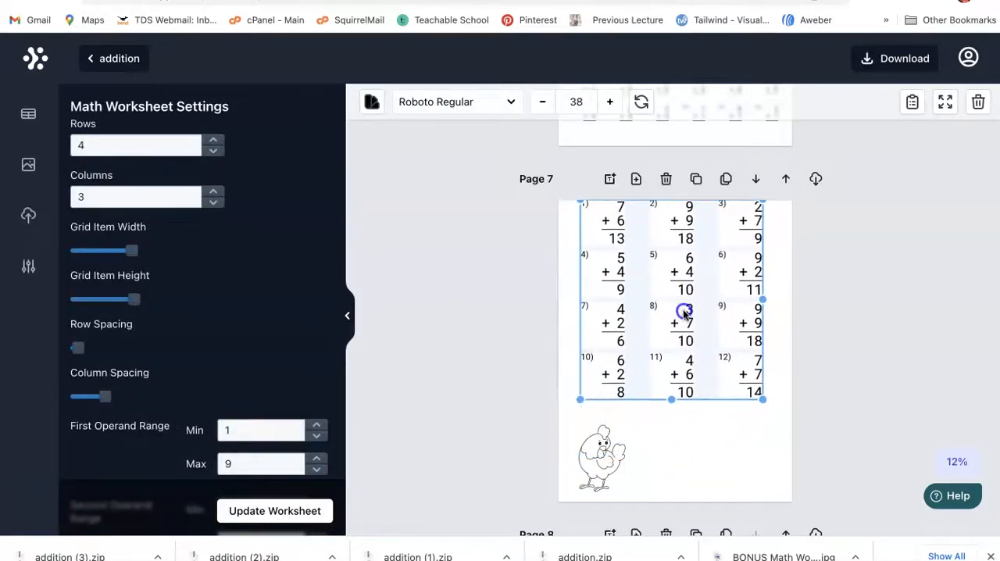
# Step: Try out the first two decorative borders from the Borders images on page 7
pyautogui.click(28, 164)
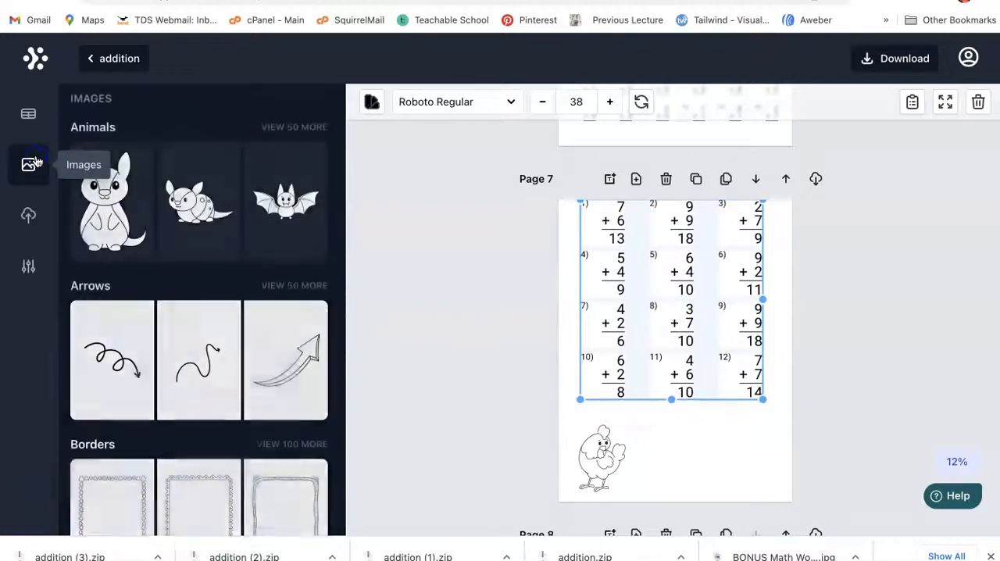
pyautogui.scroll(-2, 188, 398)
pyautogui.scroll(-4, 189, 398)
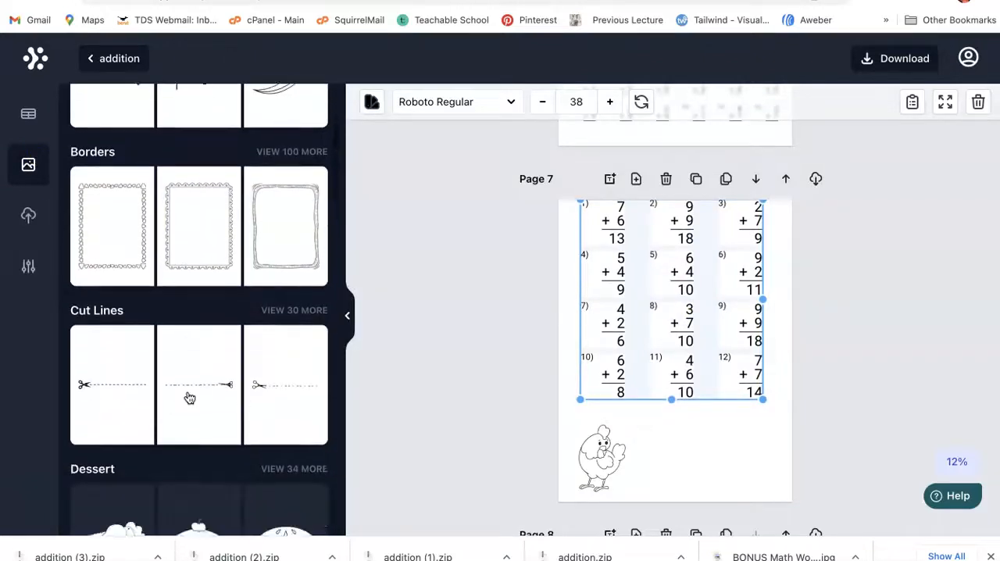
pyautogui.click(122, 251)
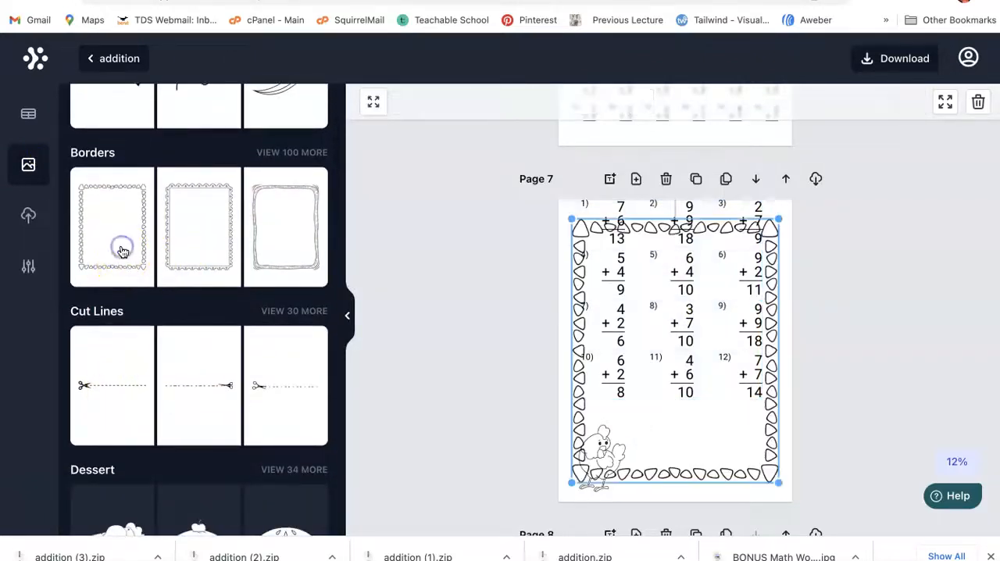
pyautogui.click(200, 242)
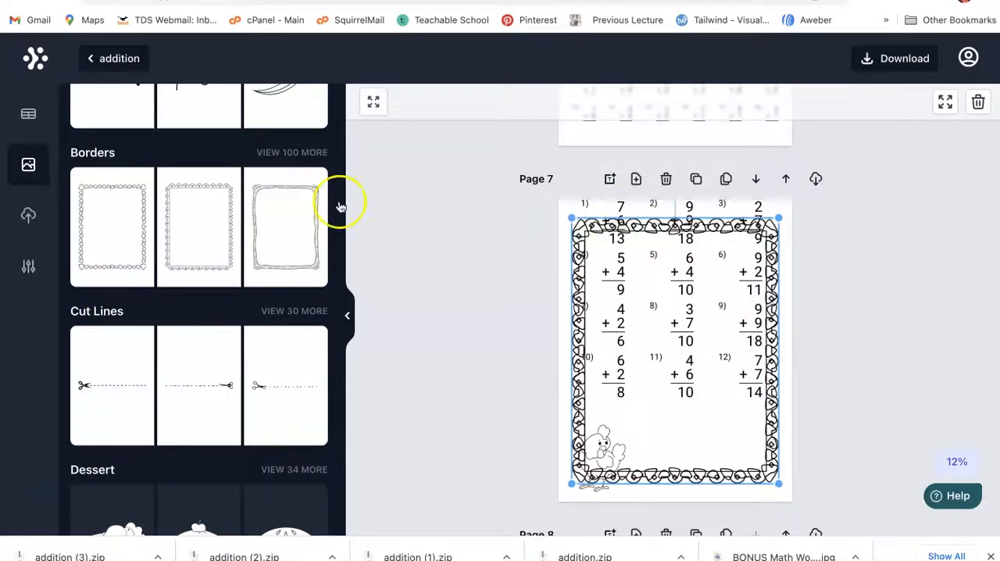
# Step: Delete both decorative borders from page 7
pyautogui.click(975, 104)
pyautogui.click(621, 288)
pyautogui.click(972, 102)
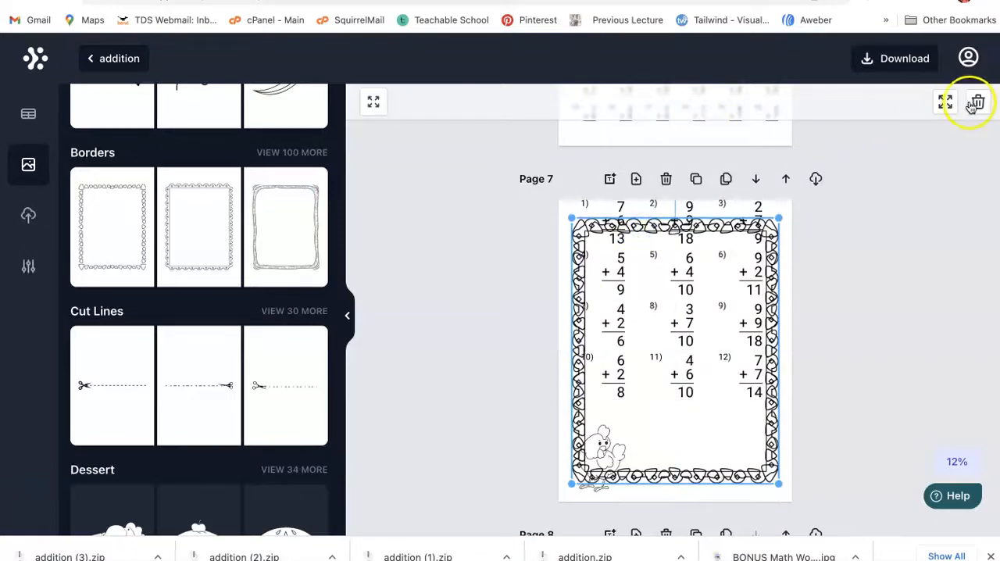
pyautogui.click(647, 304)
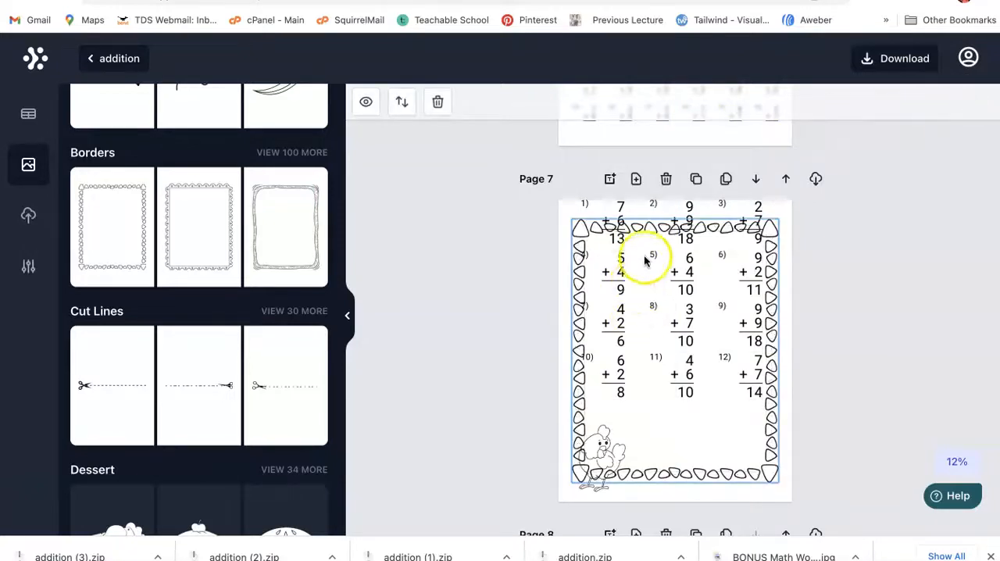
pyautogui.click(636, 230)
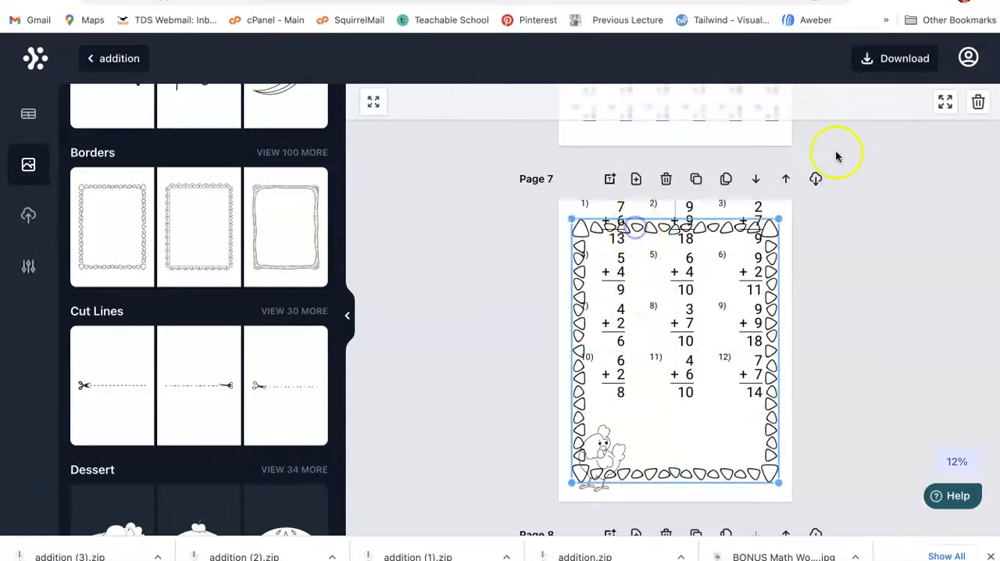
pyautogui.click(977, 101)
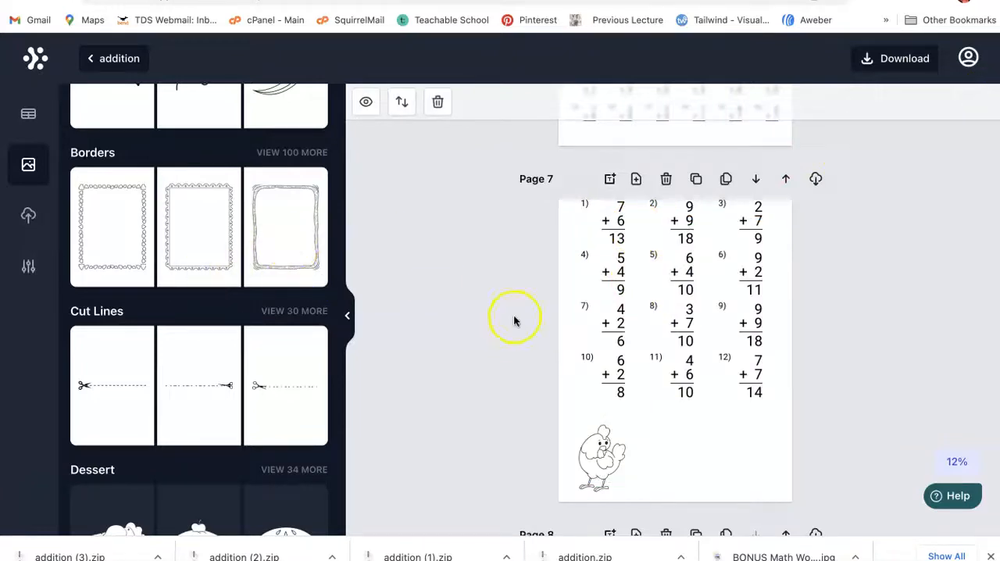
# Step: Nudge the page 7 problem grid down inside the page and add the single balloon from the Toys images
pyautogui.click(645, 324)
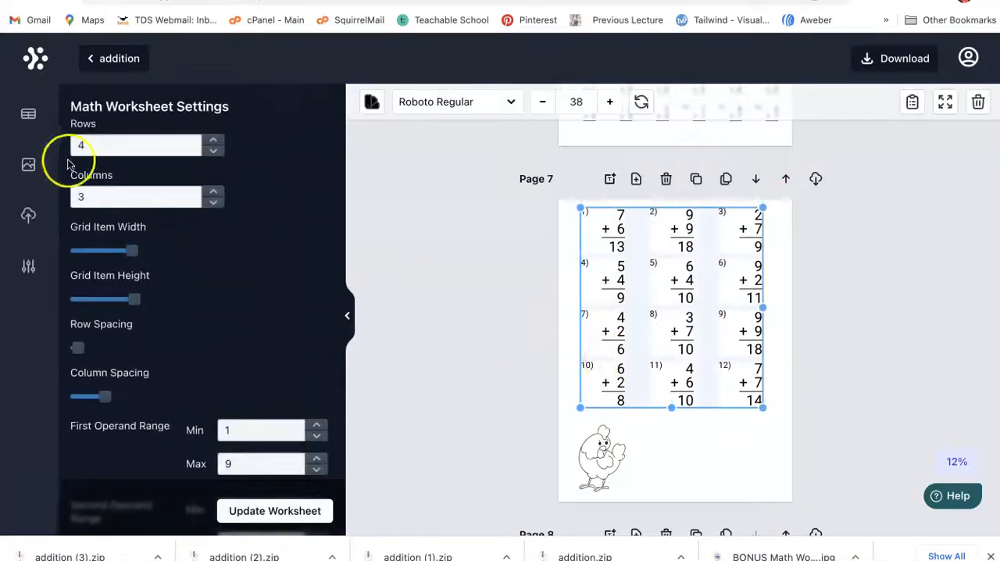
pyautogui.click(28, 164)
pyautogui.scroll(-1, 215, 348)
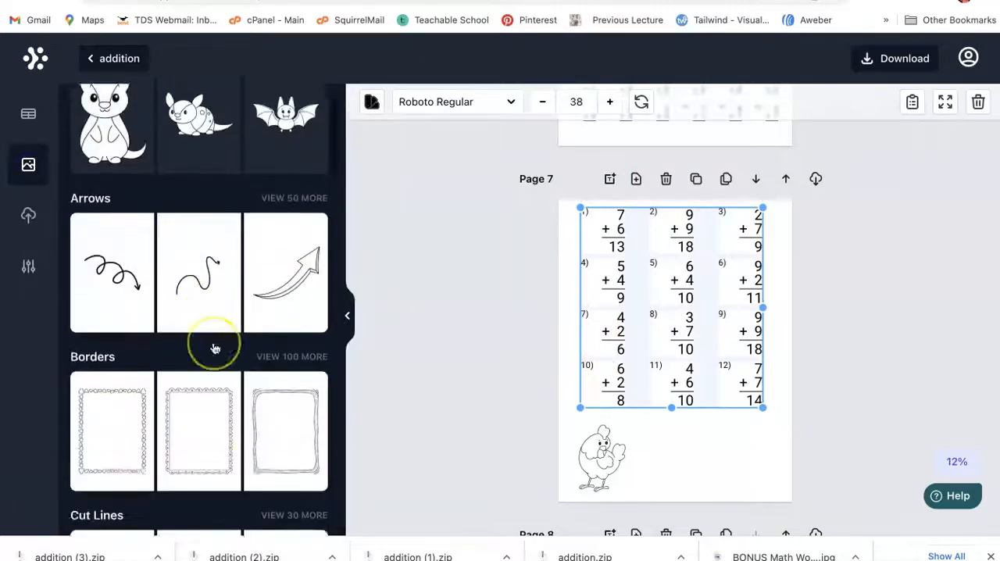
pyautogui.scroll(-7, 215, 348)
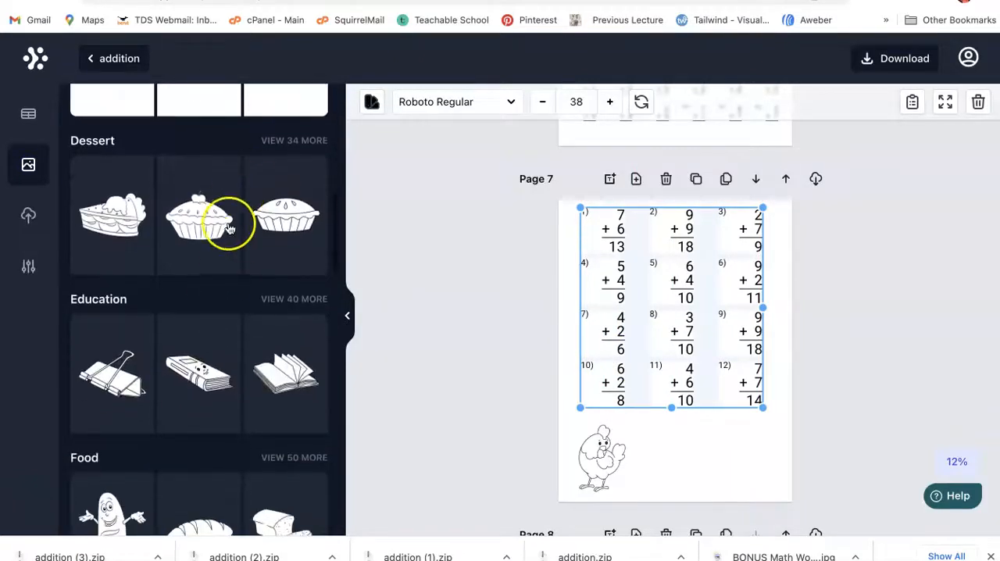
pyautogui.scroll(-3, 232, 217)
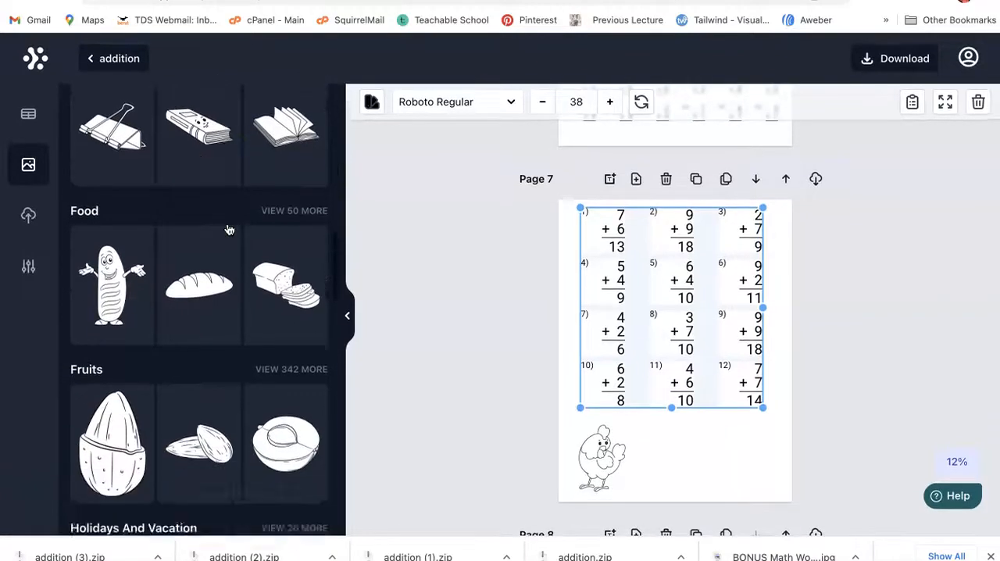
pyautogui.scroll(-5, 229, 229)
pyautogui.scroll(-5, 229, 229)
pyautogui.click(215, 310)
pyautogui.scroll(-2, 215, 310)
pyautogui.scroll(-2, 214, 319)
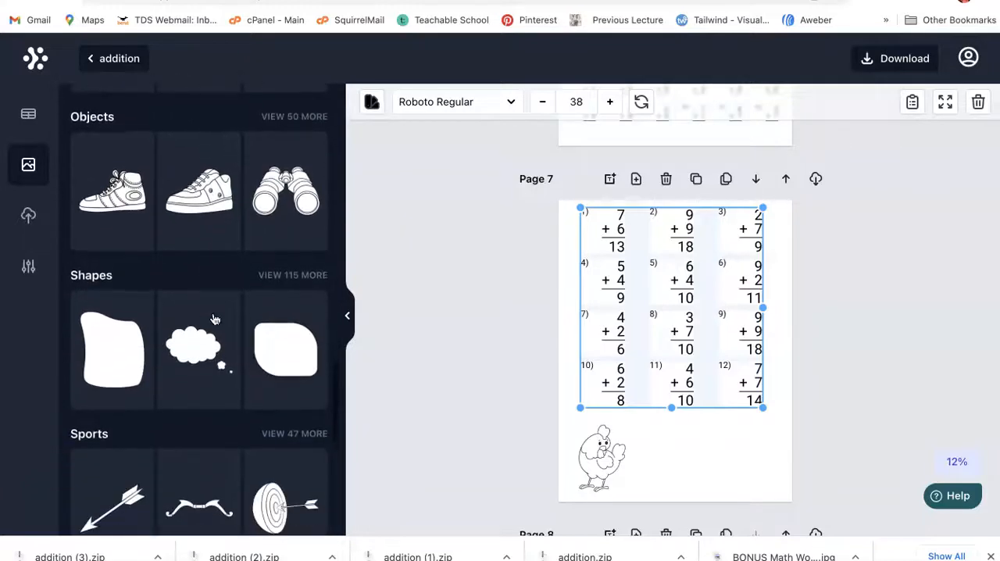
pyautogui.scroll(-5, 219, 296)
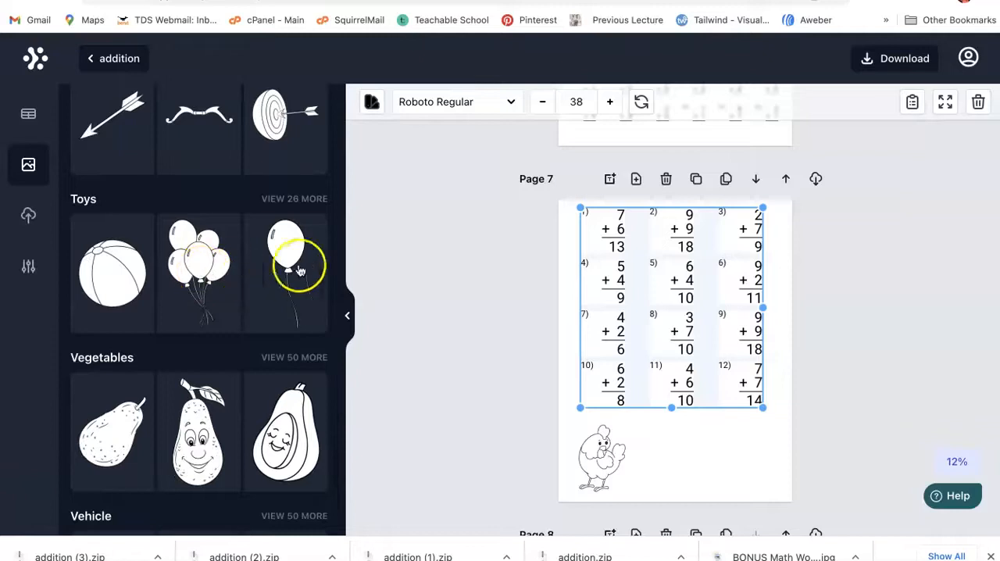
pyautogui.click(277, 256)
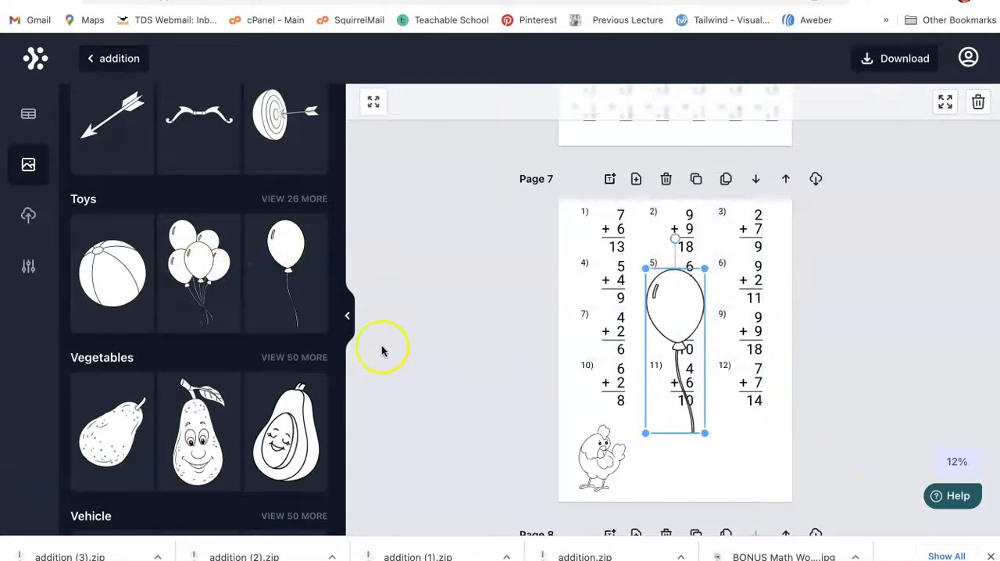
# Step: Shrink the balloon and place it beside the hen, beneath the page 7 problem grid
pyautogui.click(682, 361)
pyautogui.click(684, 384)
pyautogui.moveTo(704, 432); pyautogui.dragTo(680, 362)
pyautogui.moveTo(663, 324); pyautogui.dragTo(662, 456)
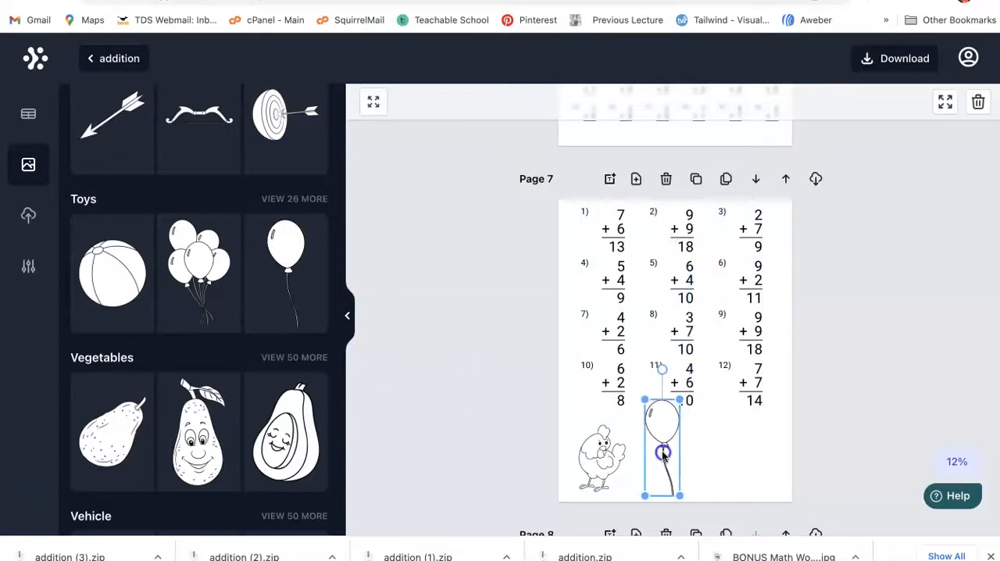
pyautogui.moveTo(677, 499); pyautogui.dragTo(668, 481)
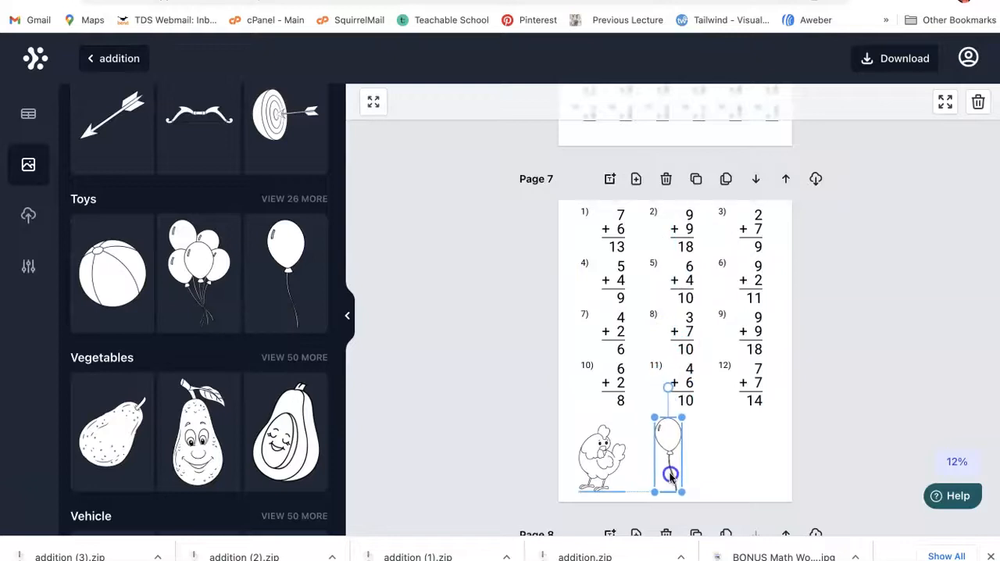
# Step: Add a blank page after page 7 and place an enlarged single balloon image at its center
pyautogui.click(635, 181)
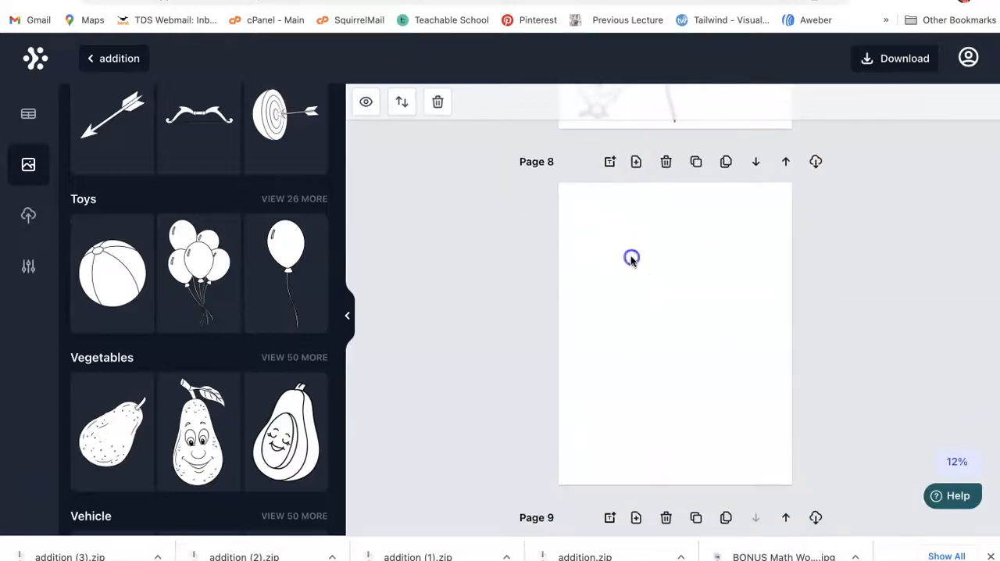
pyautogui.moveTo(296, 244); pyautogui.dragTo(685, 246)
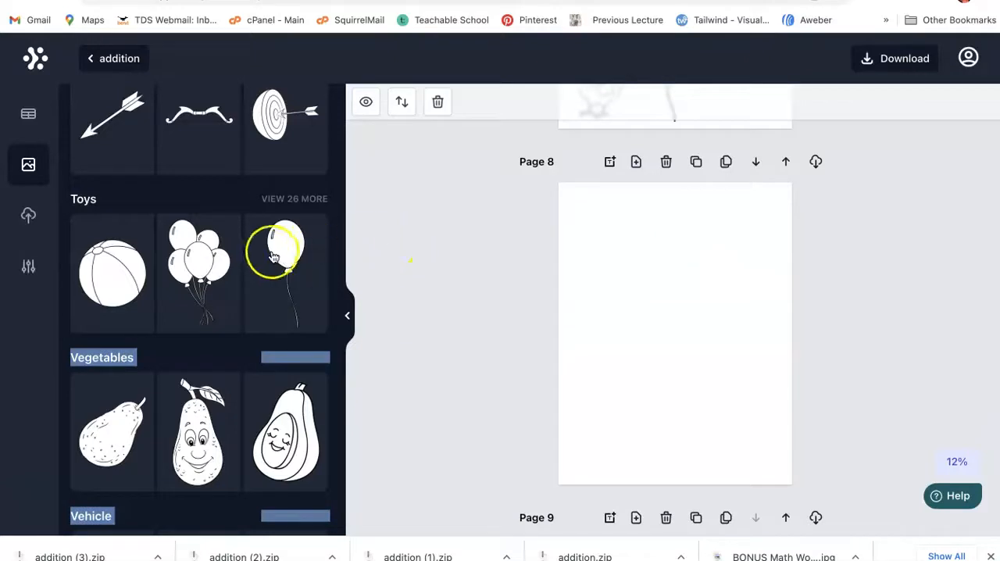
pyautogui.moveTo(647, 334); pyautogui.dragTo(607, 292)
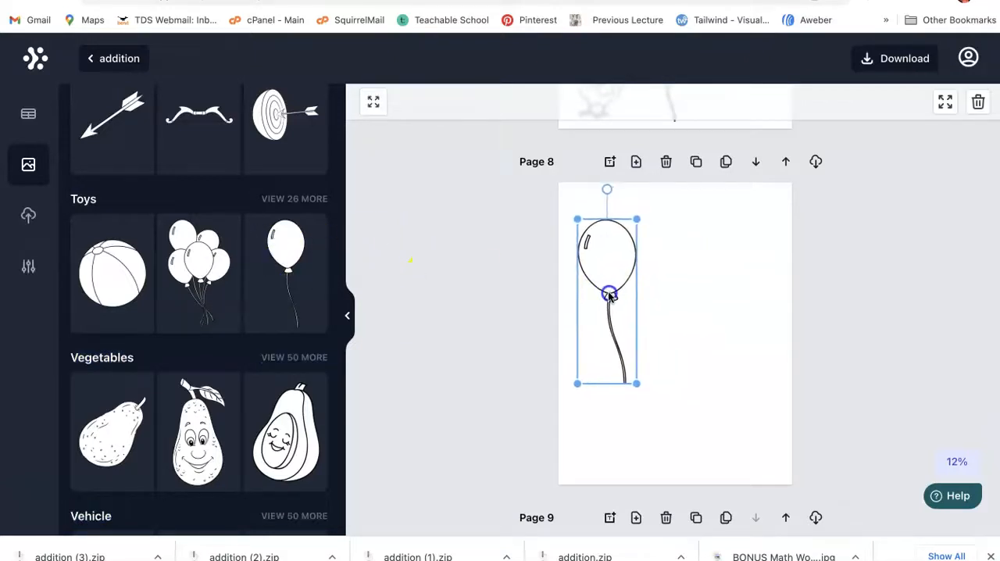
pyautogui.moveTo(645, 396); pyautogui.dragTo(777, 421)
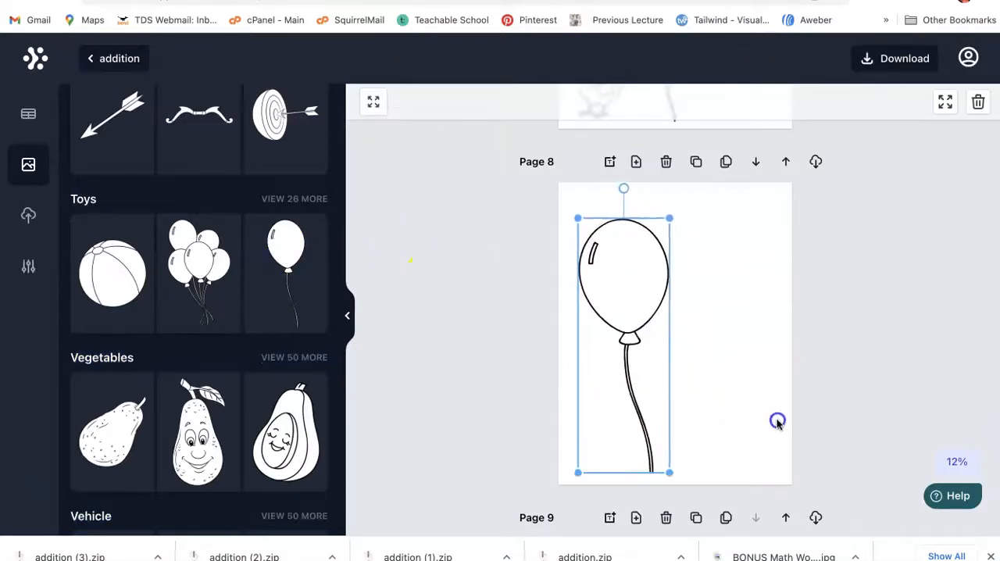
pyautogui.moveTo(637, 380); pyautogui.dragTo(691, 357)
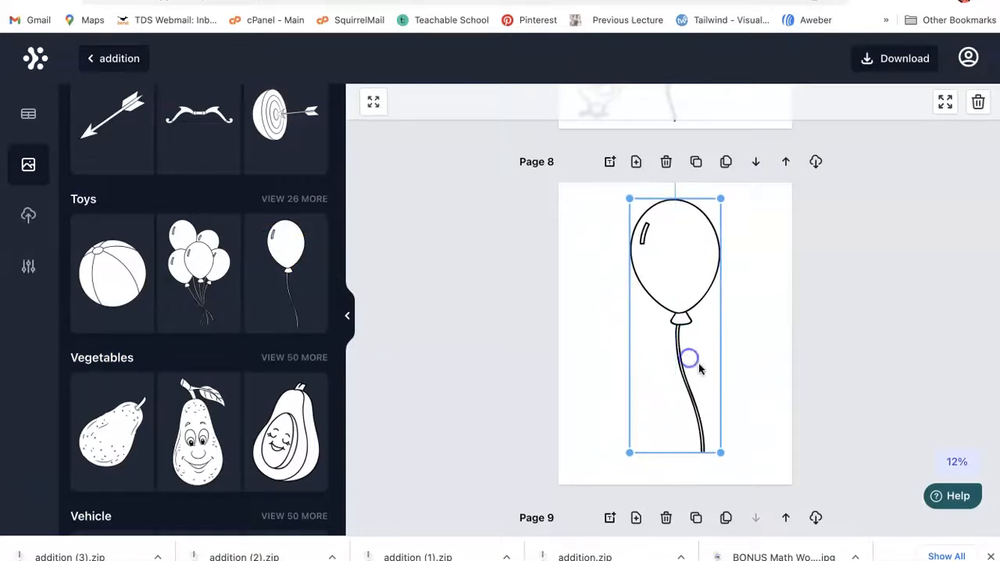
pyautogui.click(776, 389)
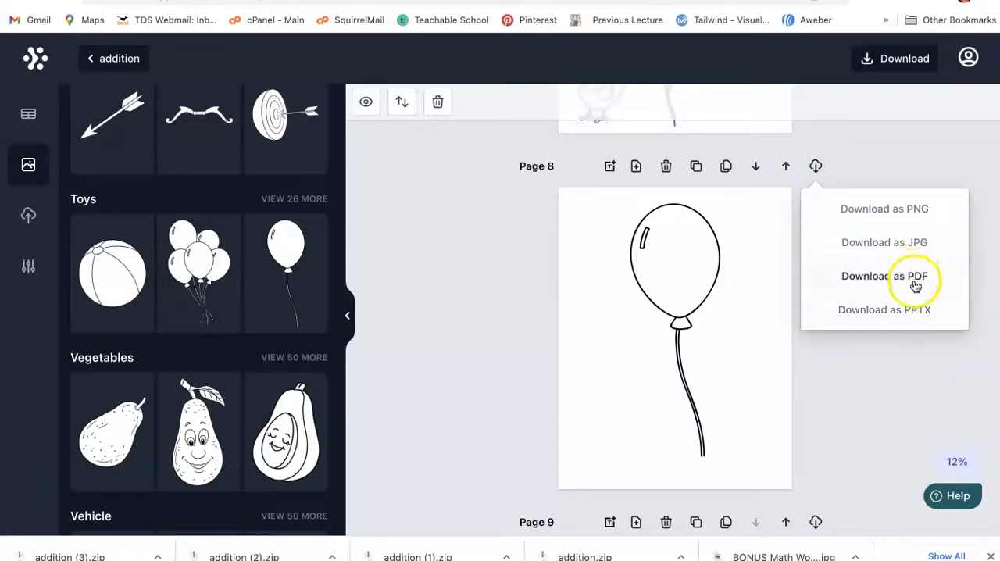
pyautogui.click(887, 374)
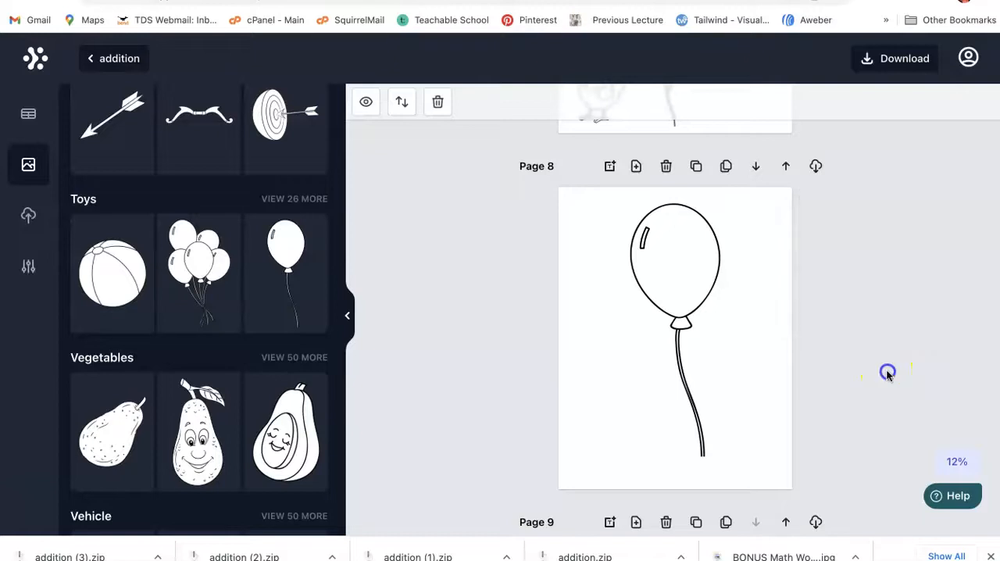
# Step: Add a blank page after page 9 and place an enlarged bunch-of-balloons image at its center
pyautogui.scroll(-5, 774, 370)
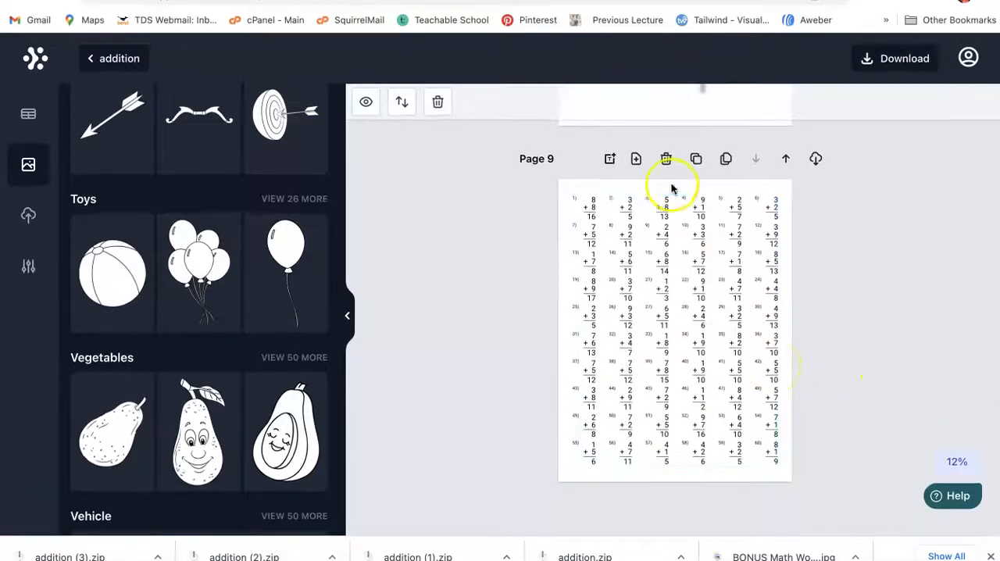
pyautogui.click(637, 160)
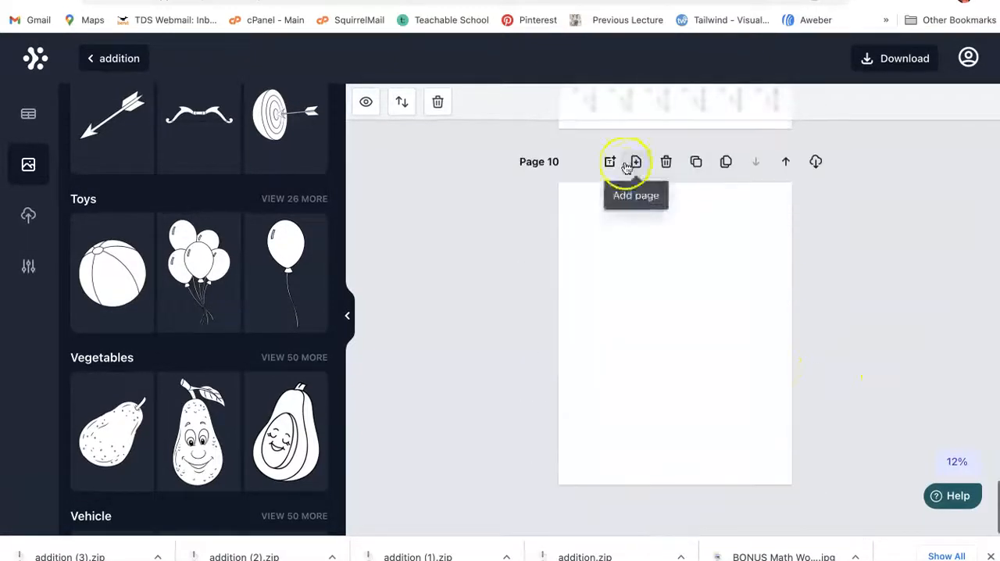
pyautogui.click(213, 260)
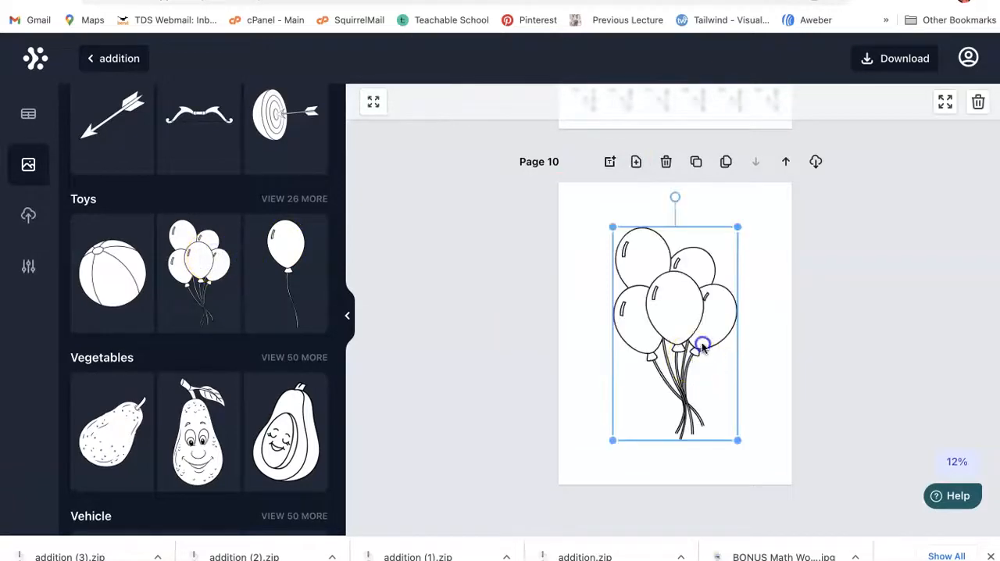
pyautogui.moveTo(694, 357); pyautogui.dragTo(688, 335)
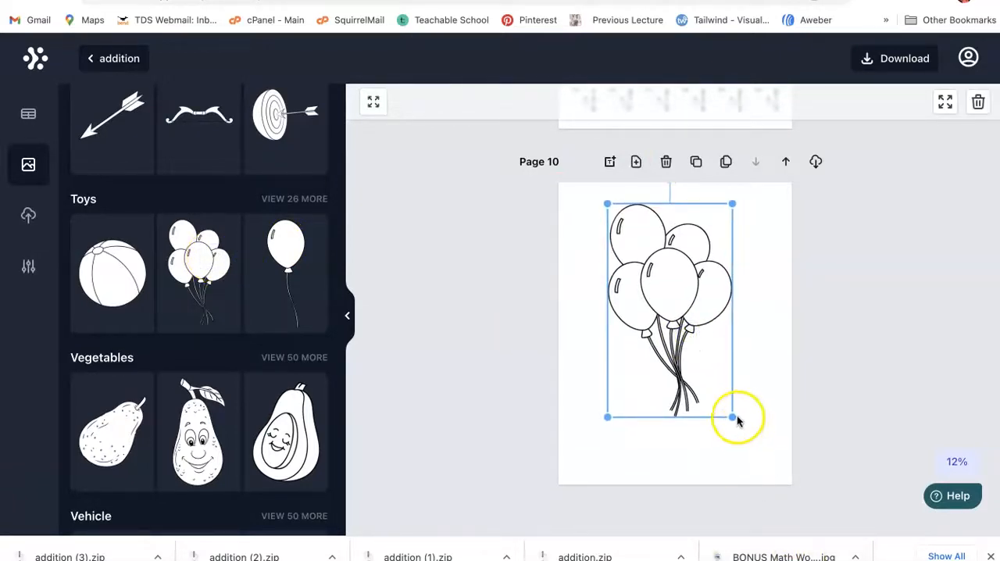
pyautogui.moveTo(748, 451); pyautogui.dragTo(759, 466)
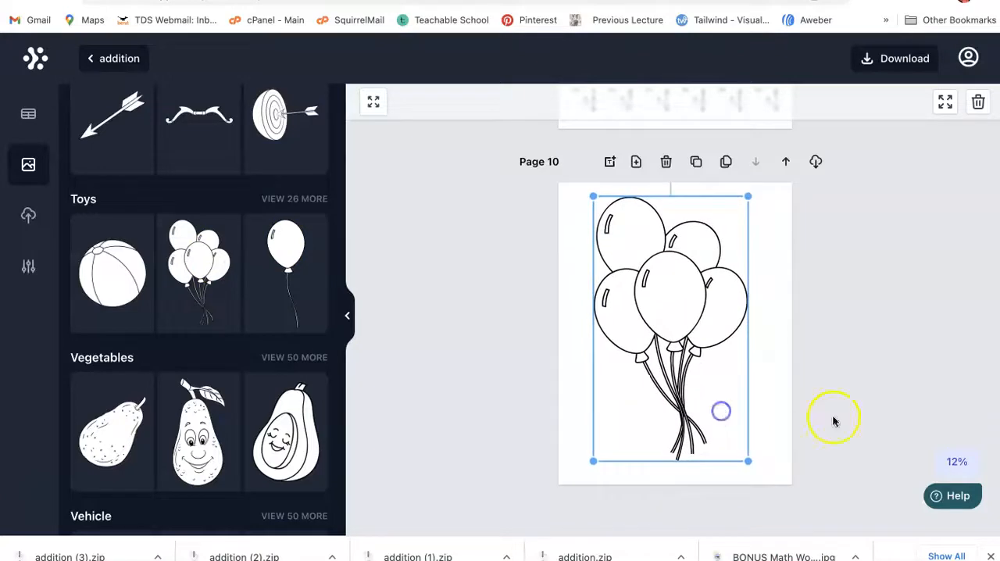
# Step: Add a blank page after page 10 and fill it with the plain addition template that has the second addend missing
pyautogui.click(863, 419)
pyautogui.scroll(10, 863, 422)
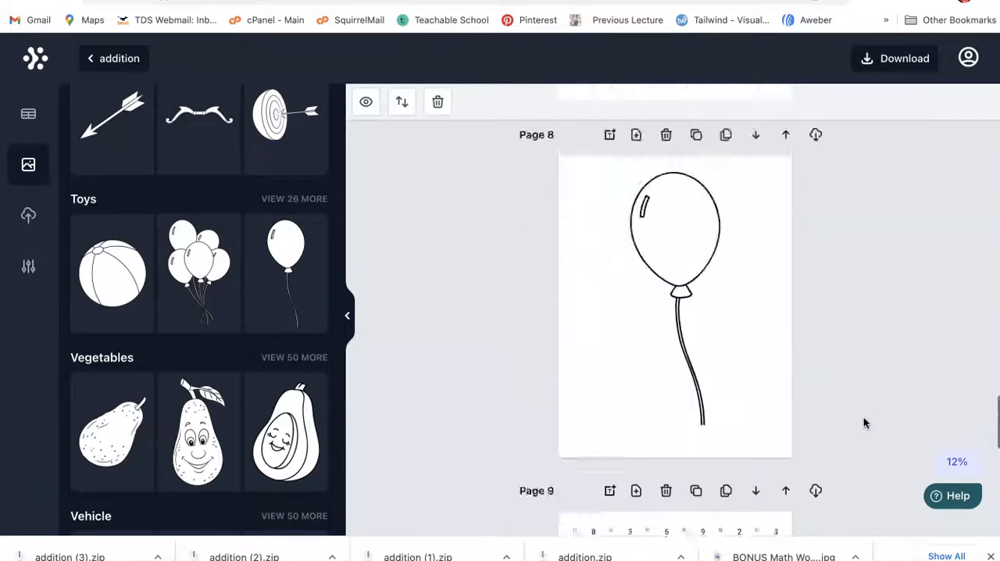
pyautogui.scroll(-1, 863, 422)
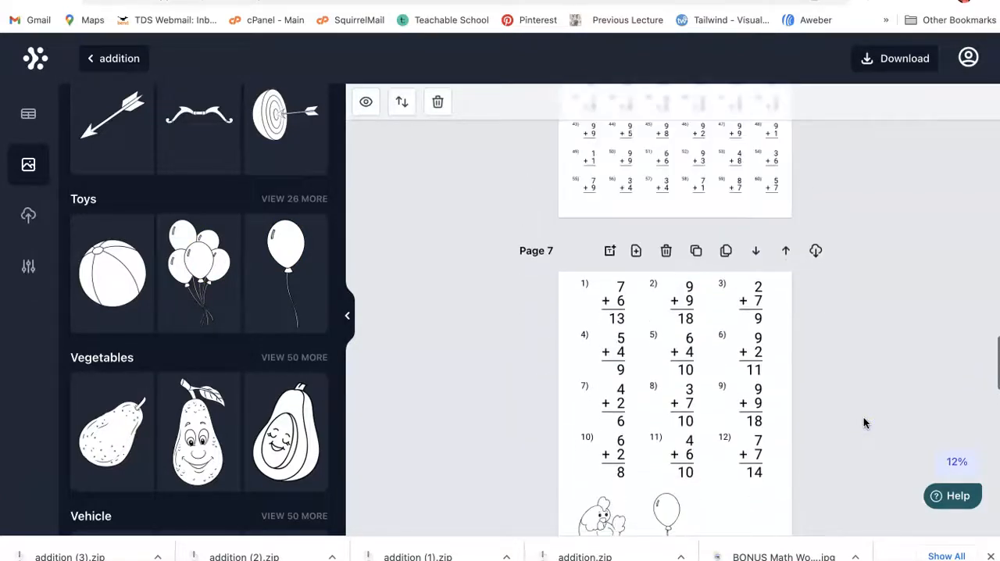
pyautogui.click(29, 113)
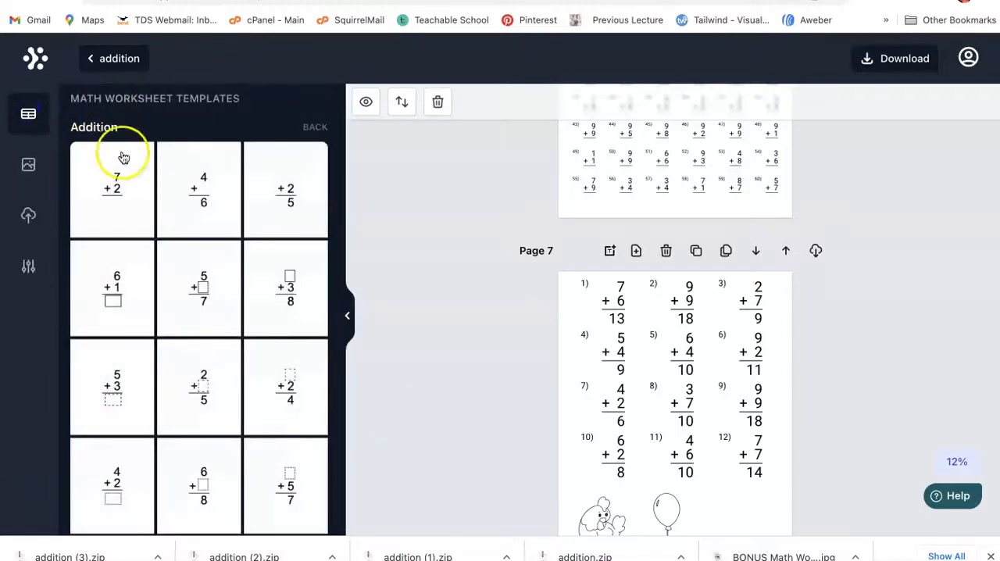
pyautogui.scroll(15, 545, 252)
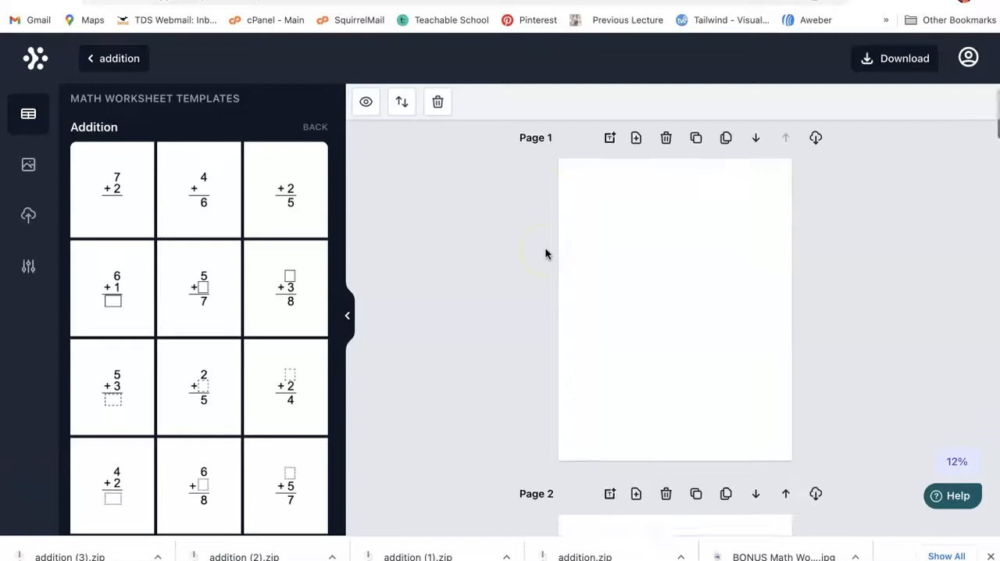
pyautogui.scroll(-15, 545, 252)
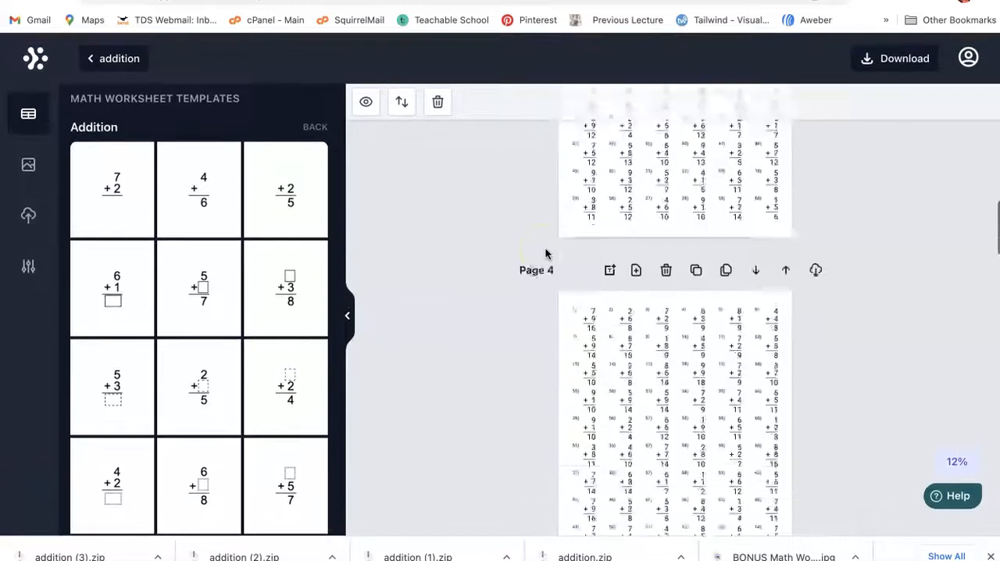
pyautogui.scroll(-8, 546, 252)
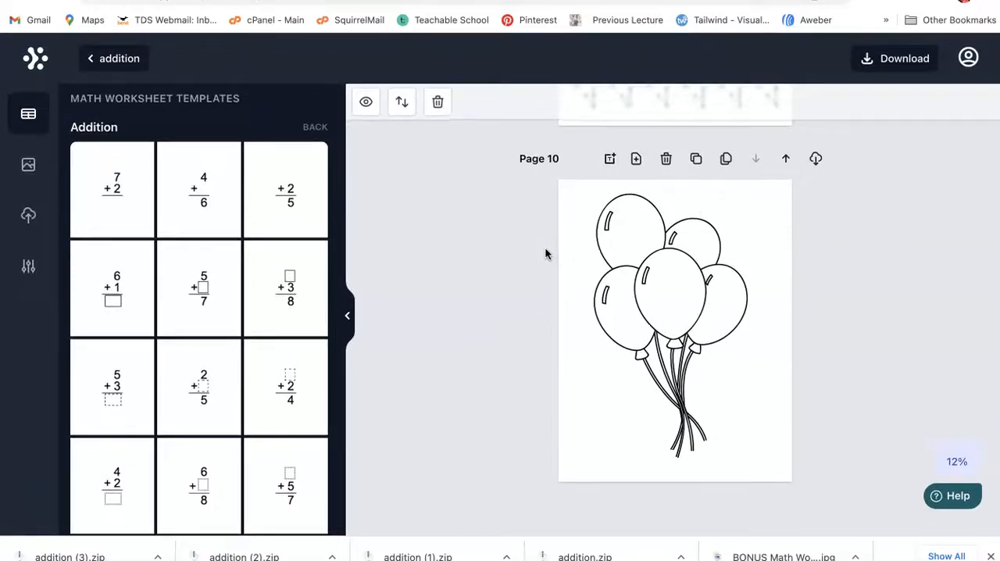
pyautogui.click(638, 159)
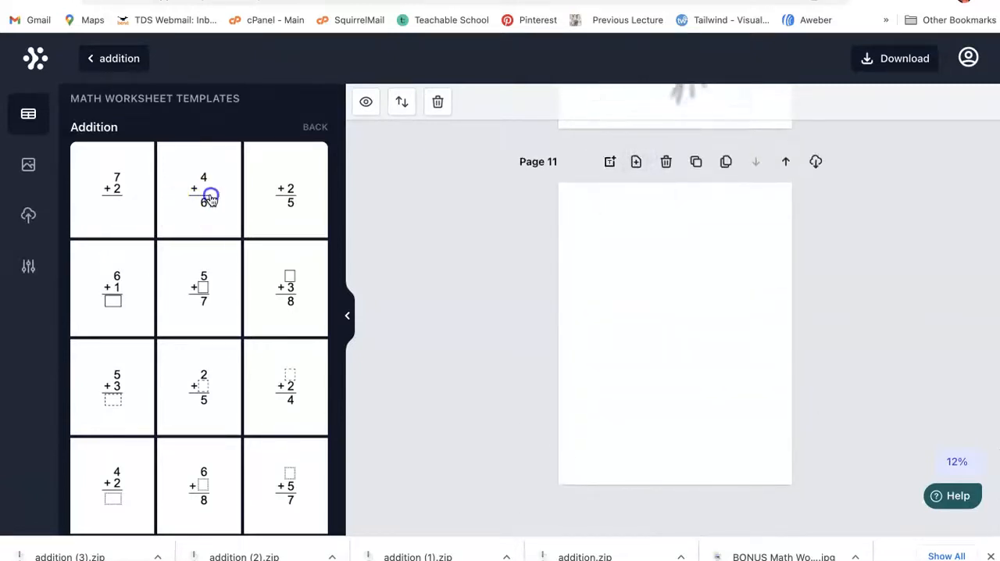
pyautogui.click(209, 199)
pyautogui.scroll(-10, 196, 255)
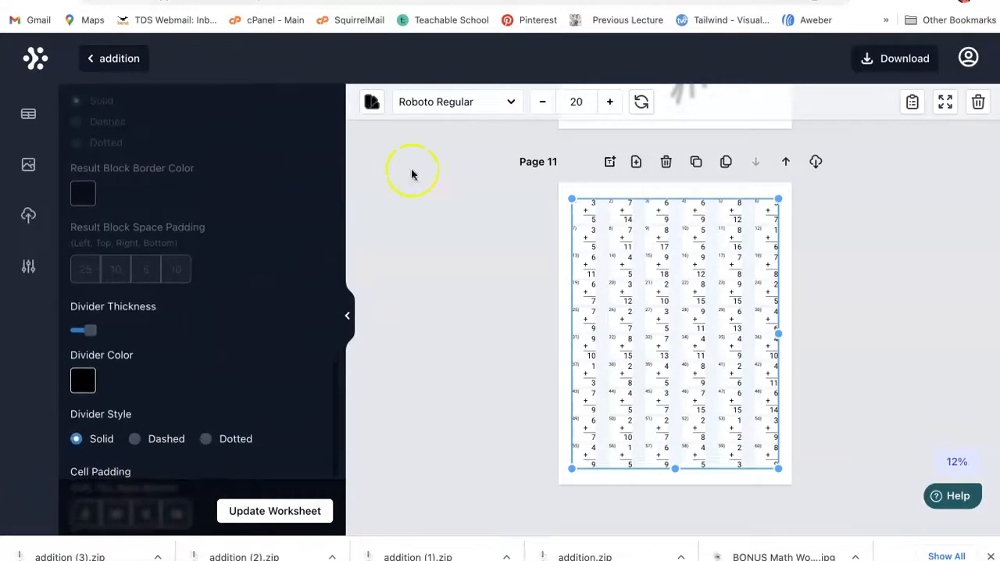
# Step: Clone page 11 with its missing-addend problem grid
pyautogui.click(695, 164)
pyautogui.scroll(-2, 508, 281)
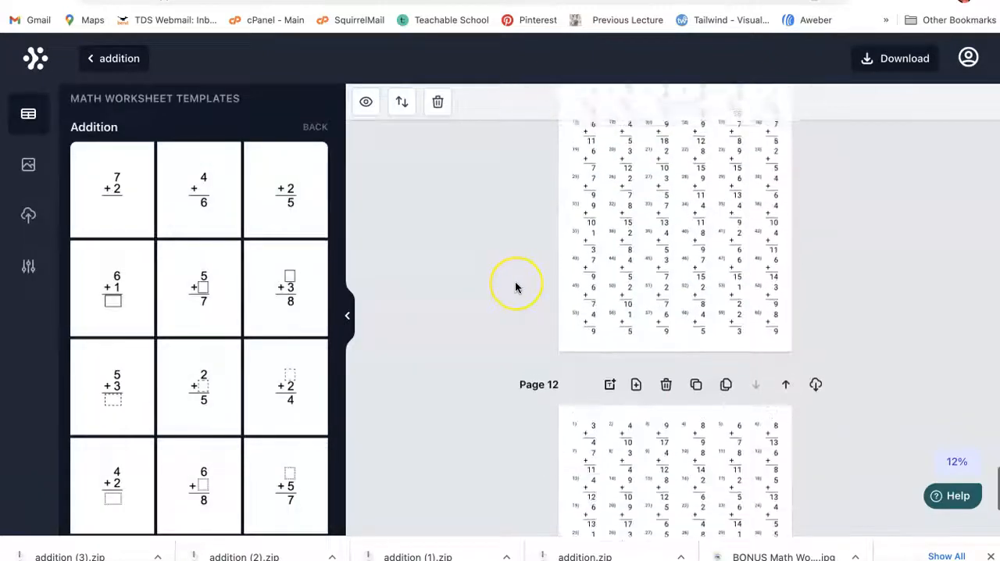
pyautogui.scroll(3, 516, 286)
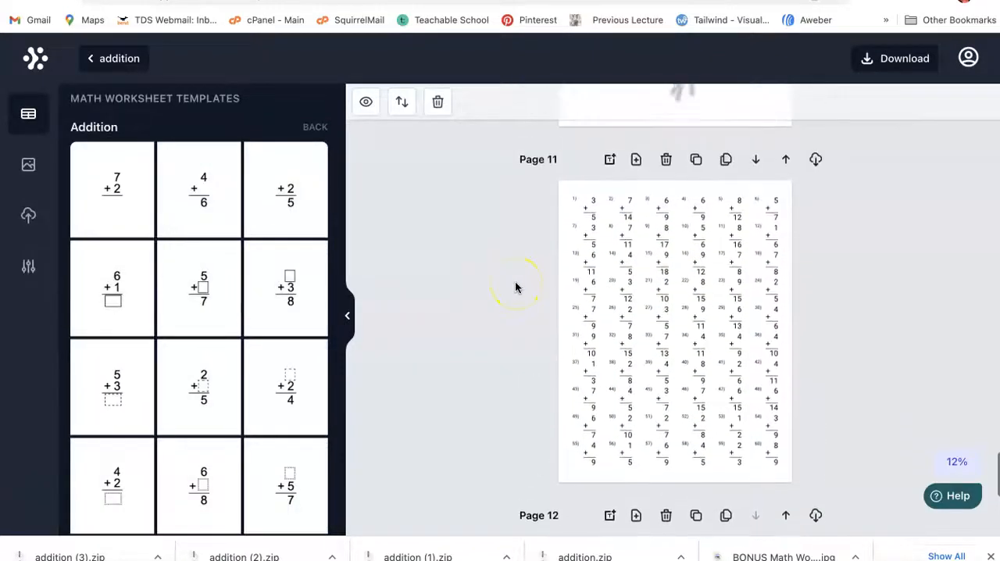
# Step: Turn on Show Solution for the page 11 problem grid and update the worksheet
pyautogui.click(636, 277)
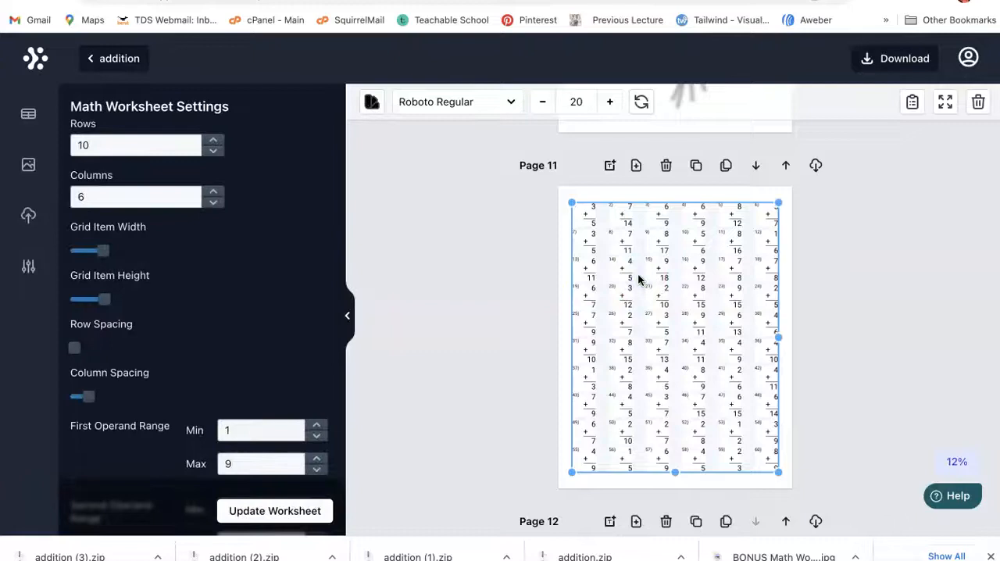
pyautogui.scroll(-10, 189, 413)
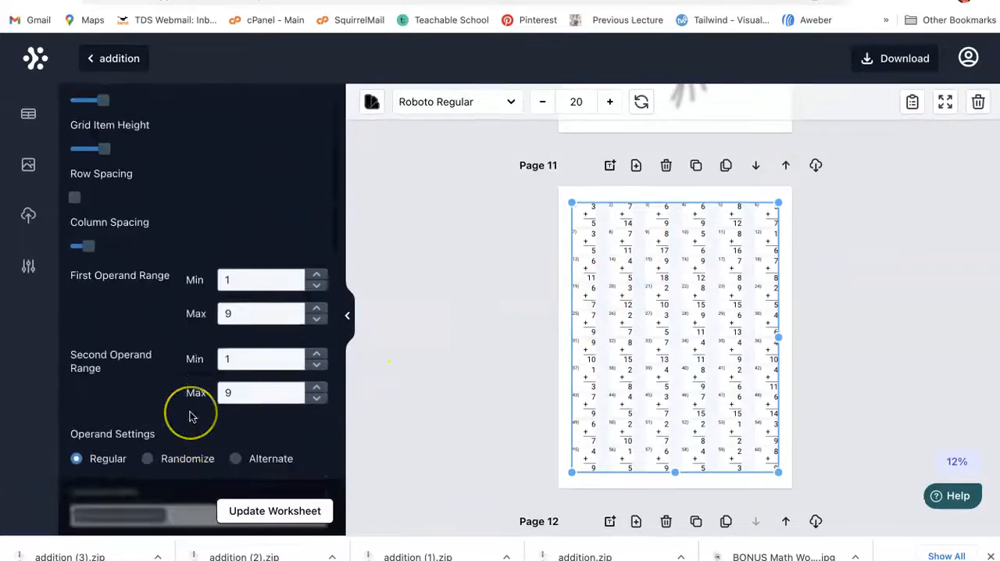
pyautogui.scroll(-3, 190, 416)
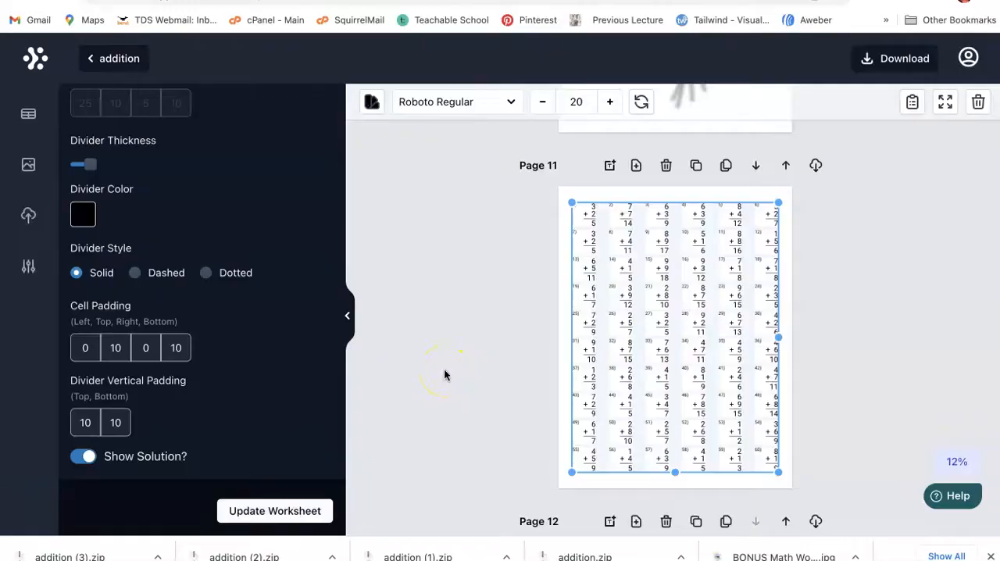
# Step: Bring up the images addition_Page2.png and addition_Page2 4.png and arrange them side by side to compare the worksheet with its answers
pyautogui.hotkey('ctrl', 'Up')
pyautogui.click(133, 351)
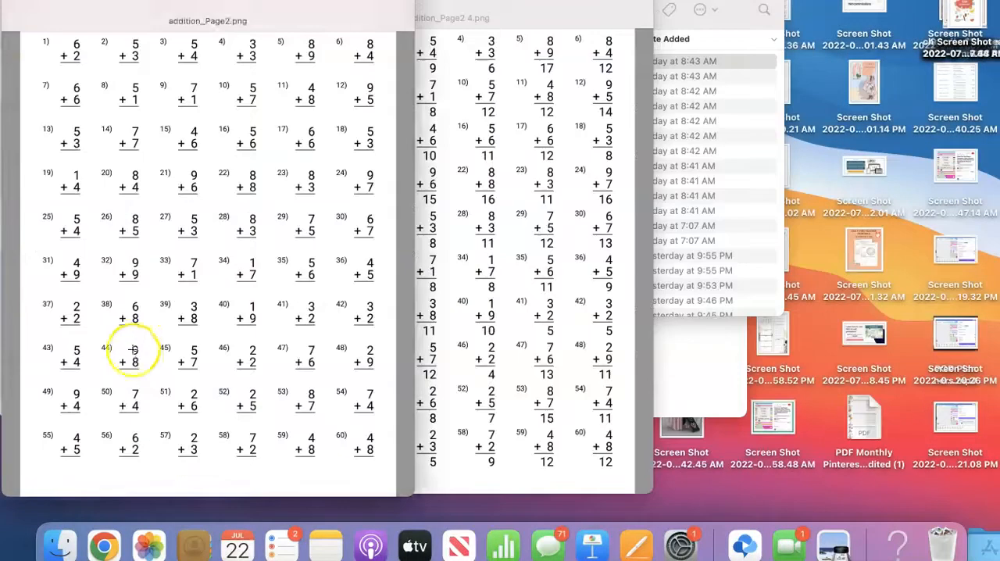
pyautogui.moveTo(208, 21); pyautogui.dragTo(107, 18)
pyautogui.moveTo(446, 17); pyautogui.dragTo(600, 17)
pyautogui.click(172, 17)
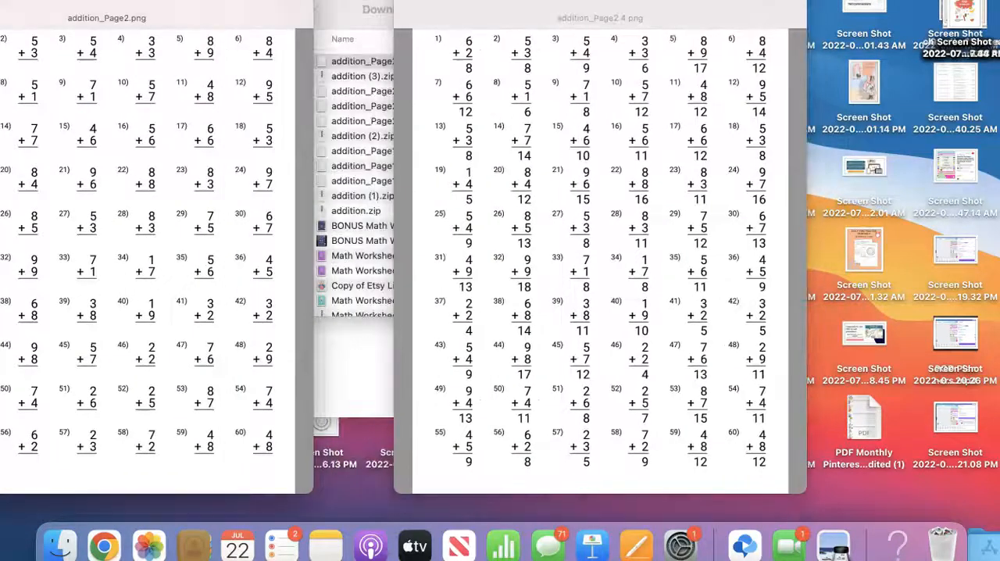
pyautogui.moveTo(172, 17); pyautogui.dragTo(250, 17)
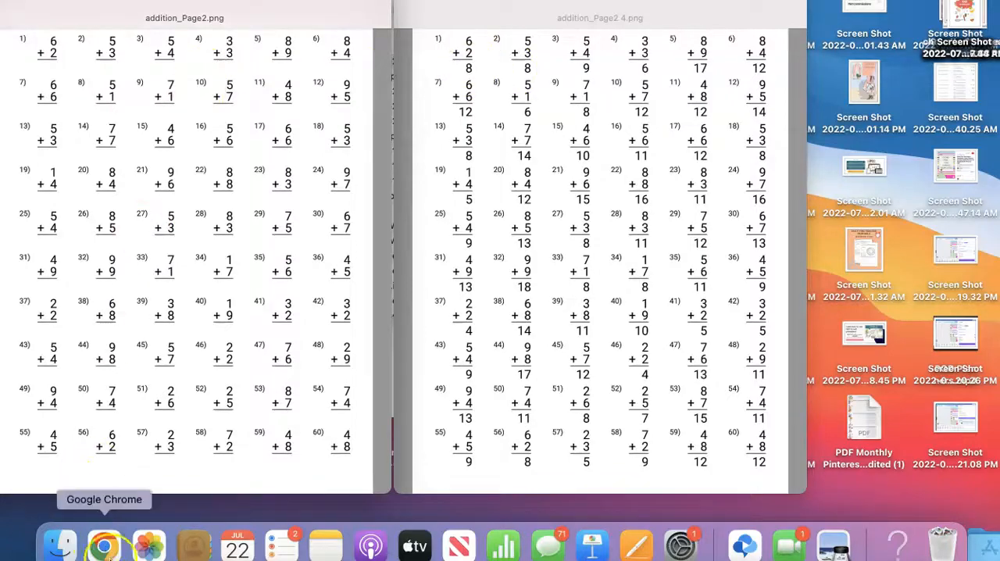
# Step: Switch back to Chrome, open the tab with the Etsy search results, and examine the math worksheet listings and their prices
pyautogui.click(104, 545)
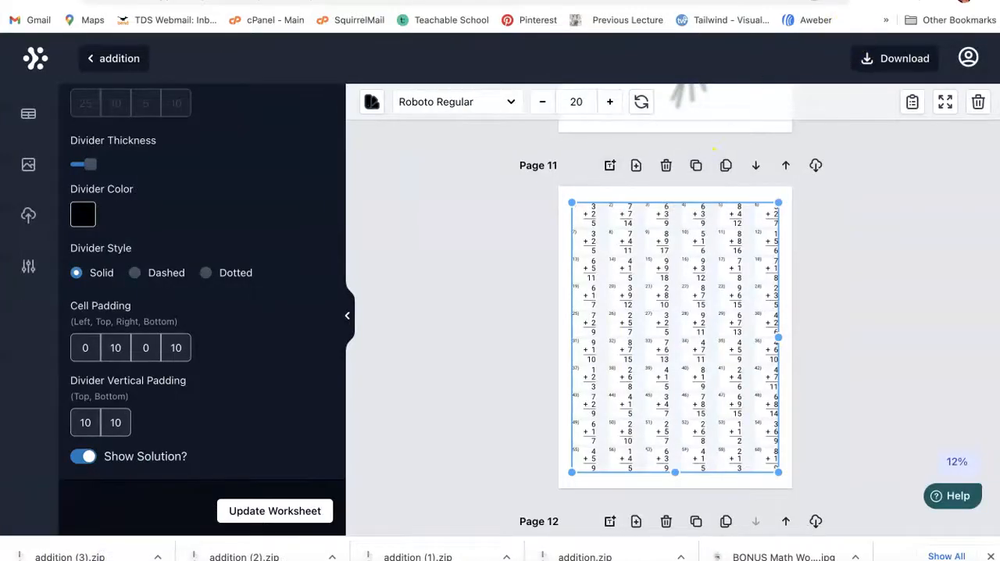
pyautogui.hotkey('ctrl', 'Tab')
pyautogui.scroll(15, 710, 225)
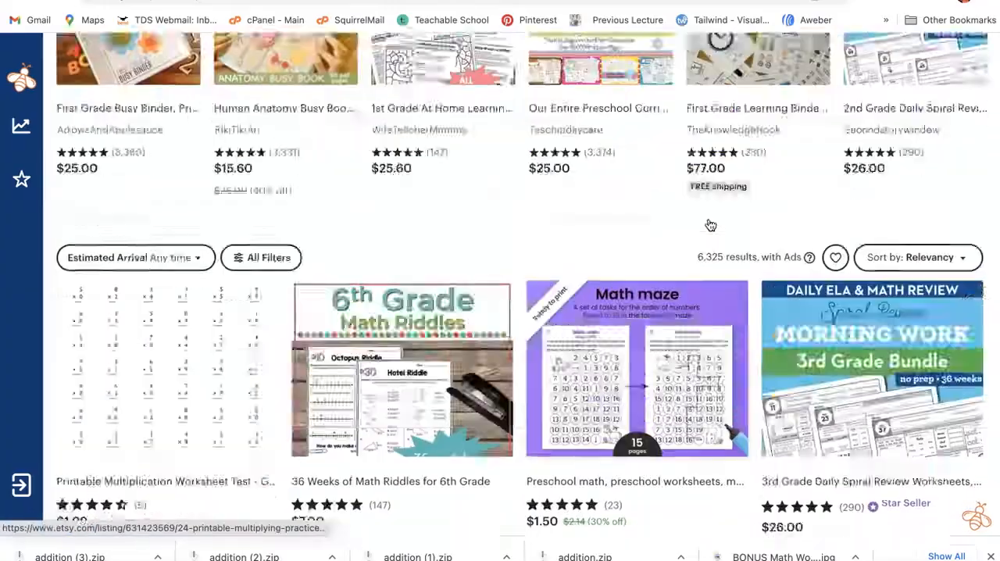
pyautogui.scroll(-15, 709, 225)
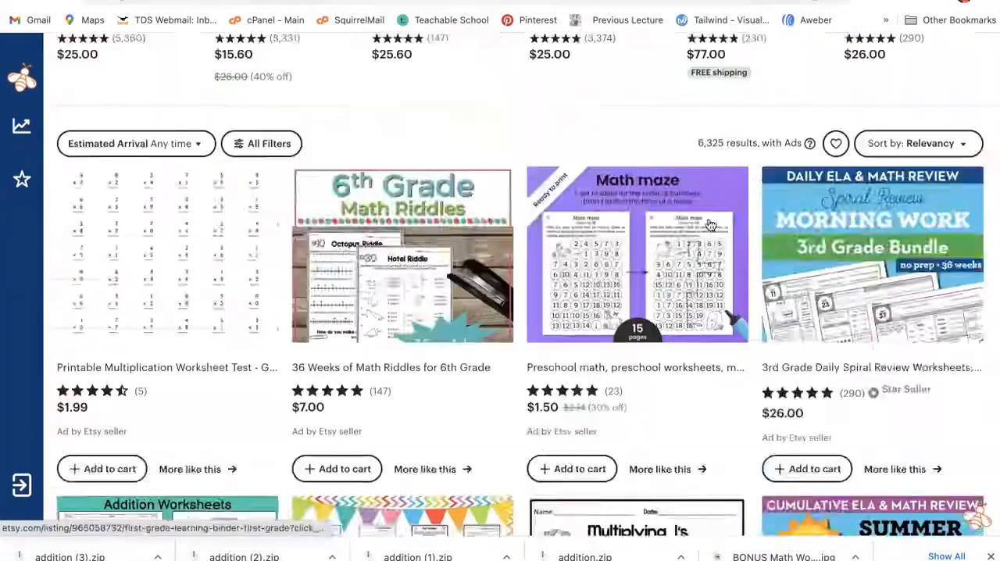
pyautogui.scroll(-3, 710, 224)
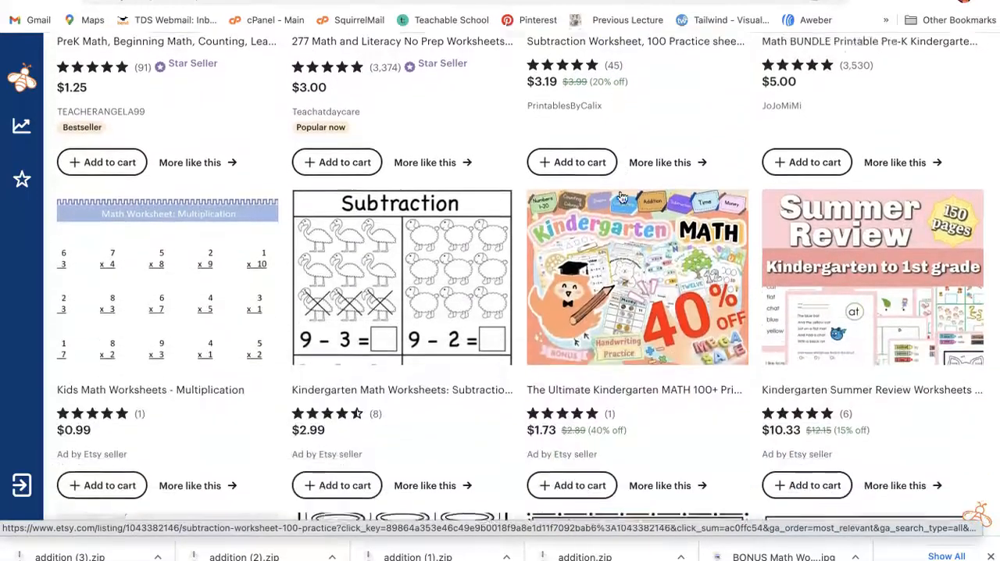
pyautogui.scroll(-1, 621, 197)
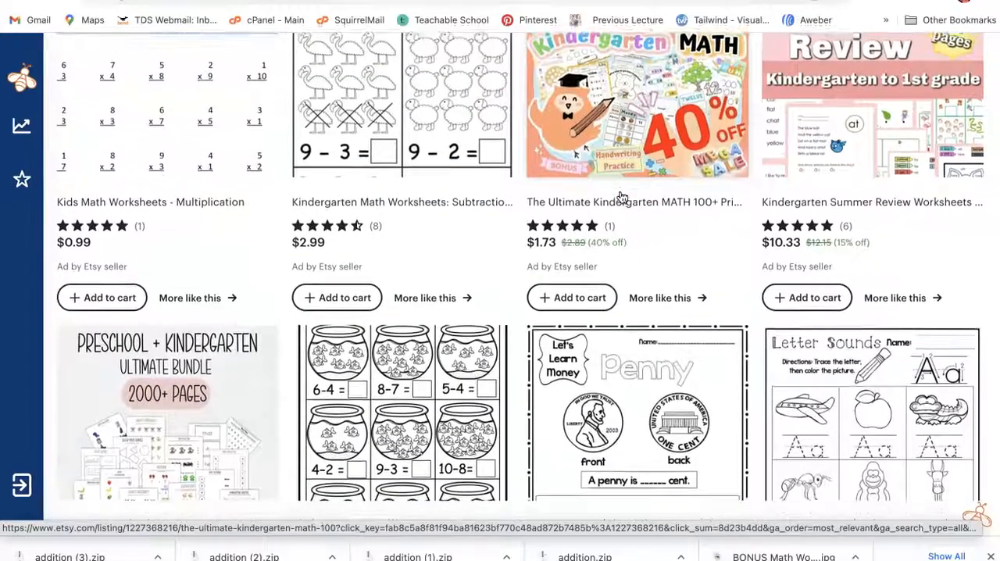
pyautogui.scroll(-4, 622, 198)
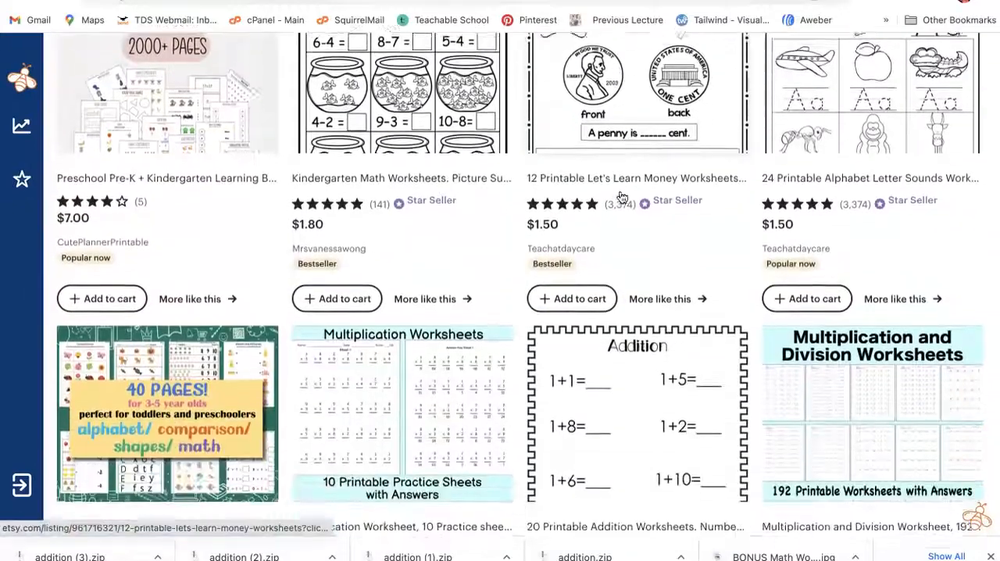
pyautogui.scroll(-1, 621, 198)
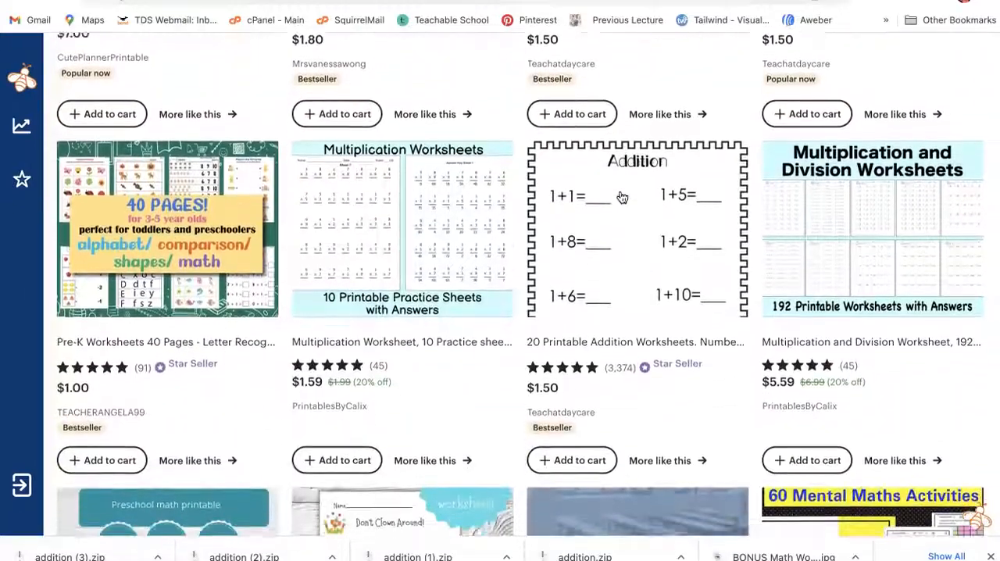
pyautogui.scroll(-5, 622, 197)
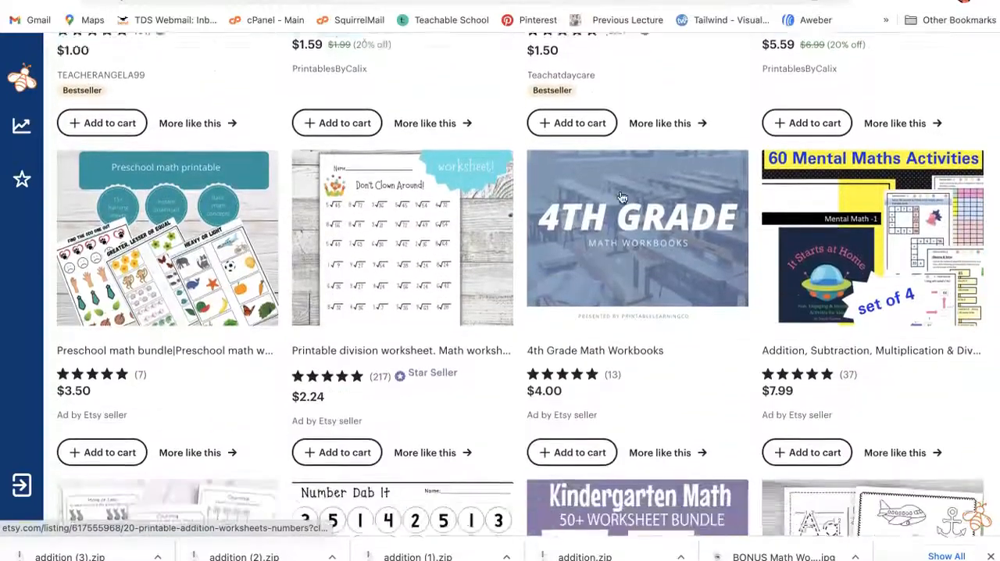
pyautogui.scroll(-5, 622, 198)
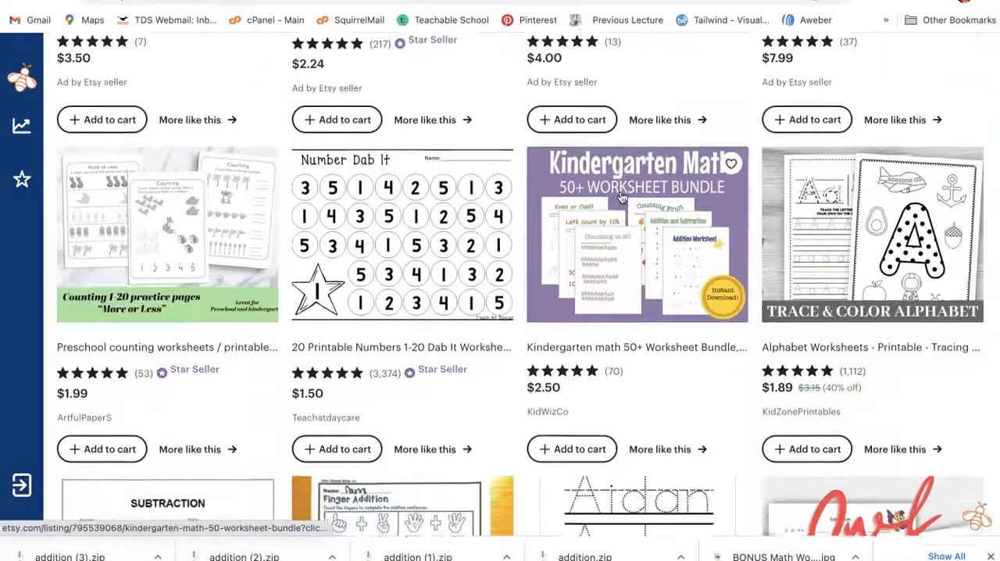
pyautogui.scroll(-4, 621, 198)
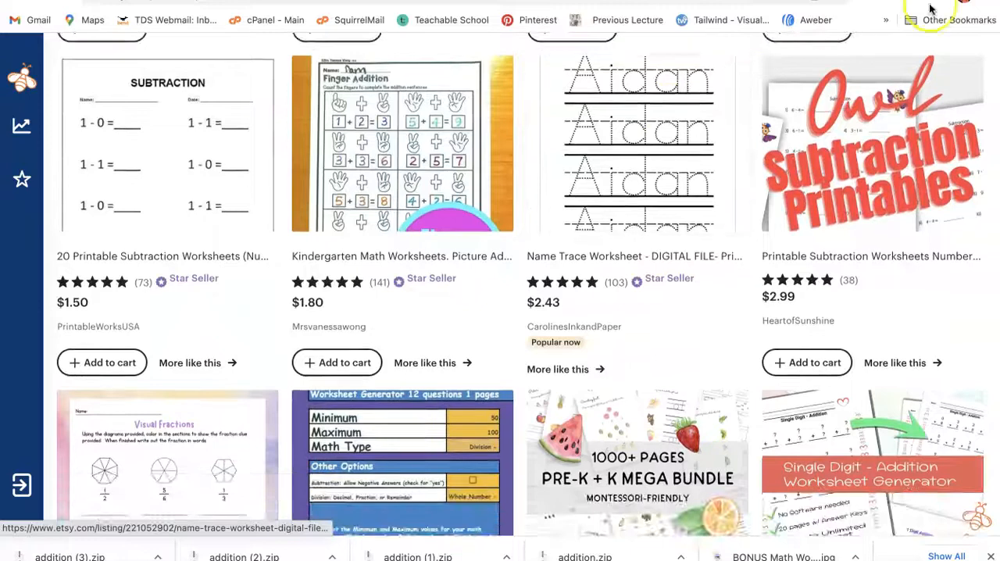
# Step: Search Google for teachers pay teachers in a new tab, open the Teachers Pay Teachers site and dismiss the catalog tip
pyautogui.hotkey('ctrl', 't')
pyautogui.write('te')
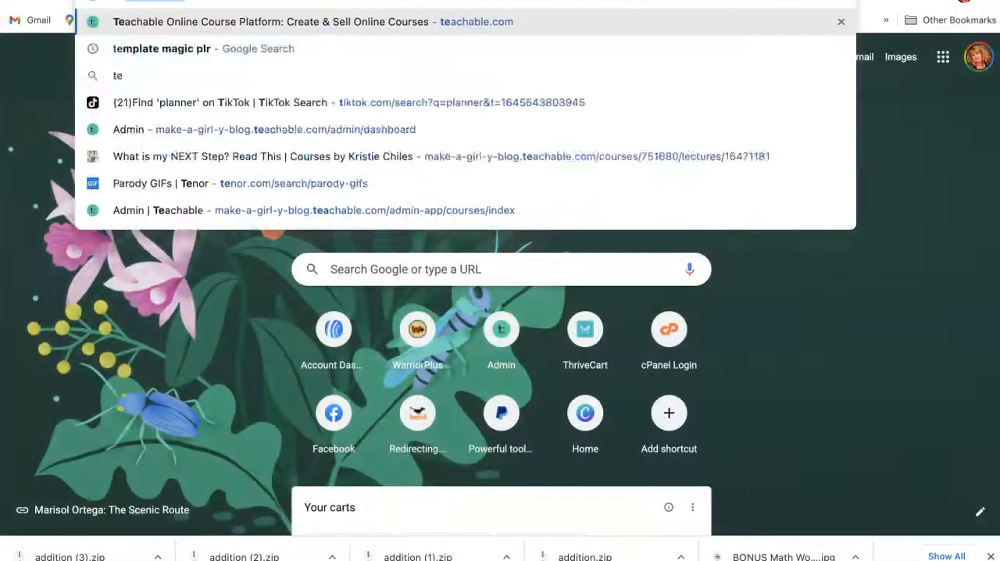
pyautogui.write('achers')
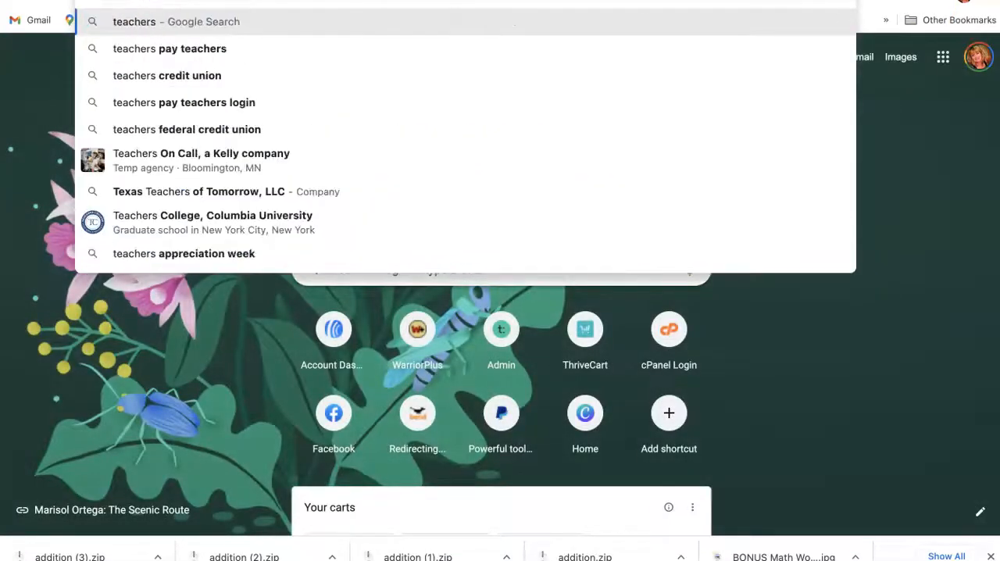
pyautogui.click(225, 49)
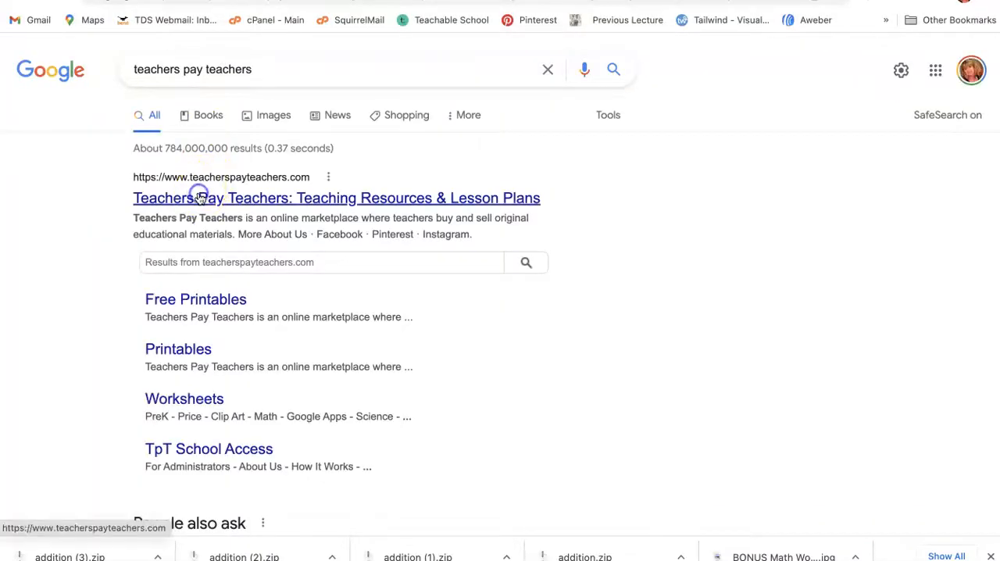
pyautogui.click(200, 198)
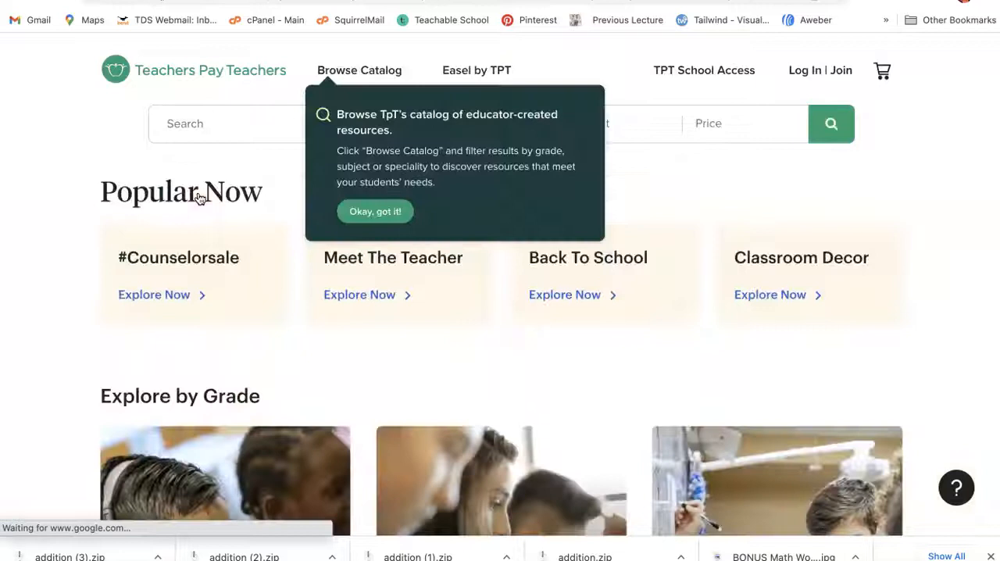
pyautogui.click(392, 212)
pyautogui.scroll(-7, 78, 268)
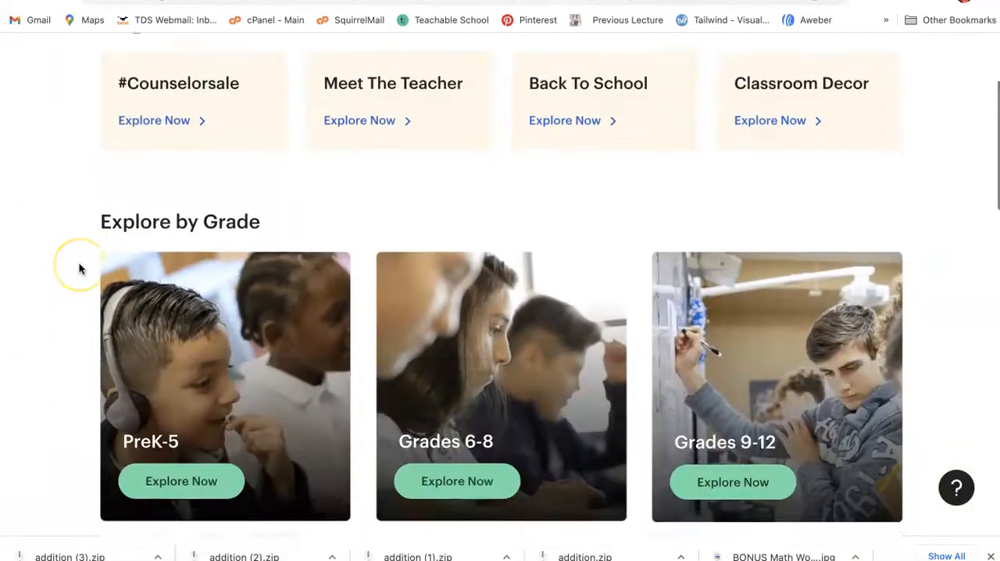
pyautogui.scroll(7, 78, 268)
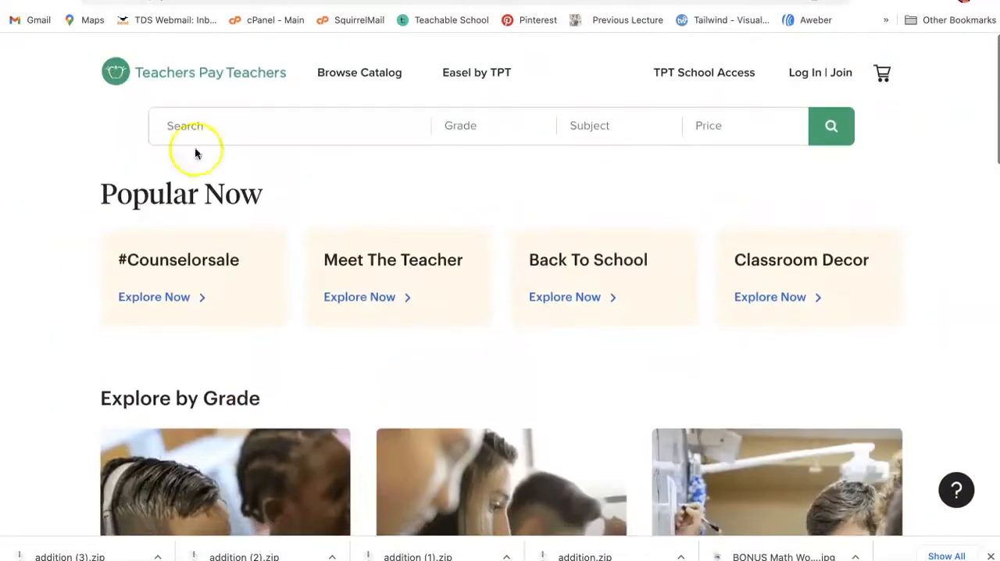
# Step: Search the Teachers Pay Teachers catalog for "math worksheets" and look through the first results
pyautogui.click(254, 126)
pyautogui.write('math worksheets')
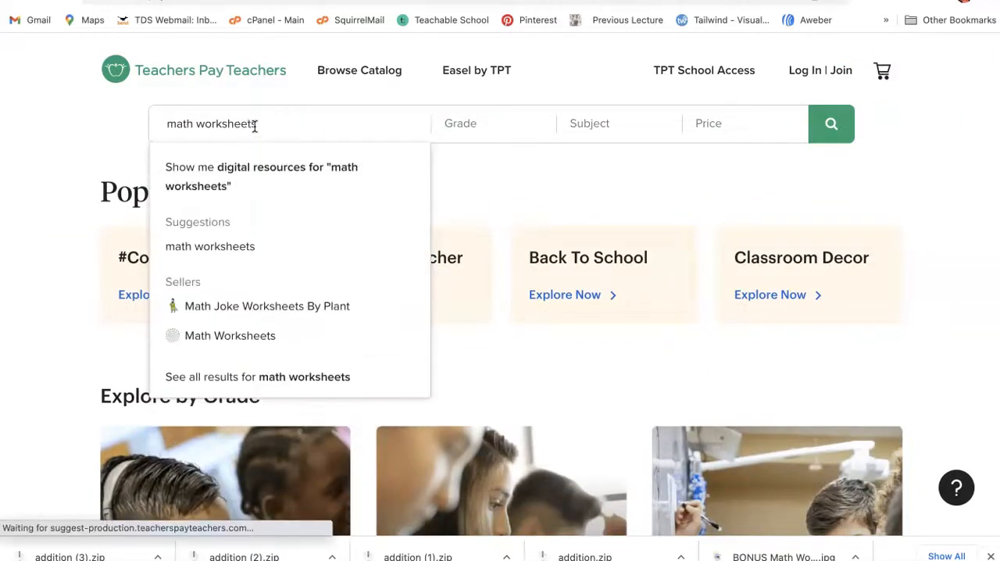
pyautogui.press('Return')
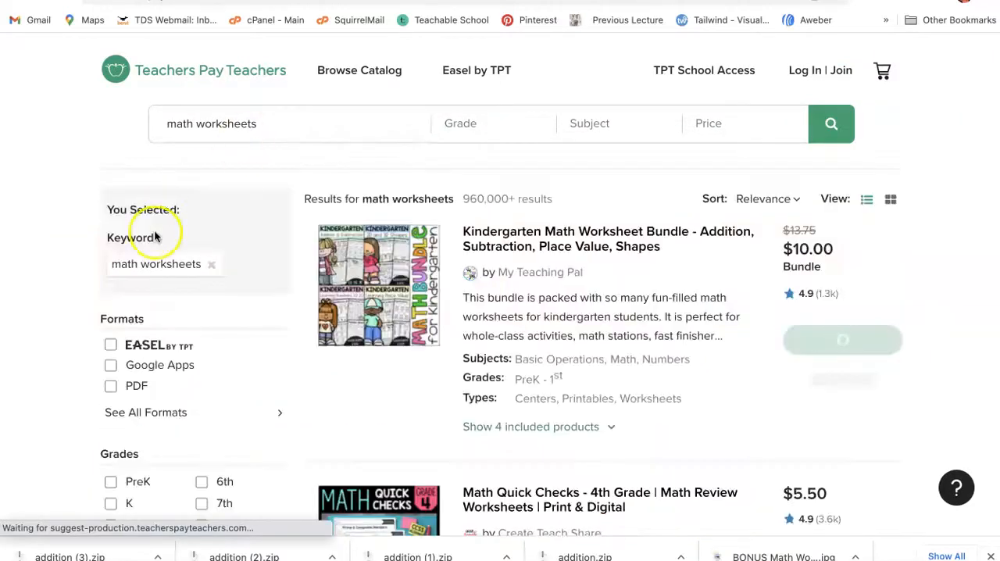
pyautogui.scroll(-3, 227, 238)
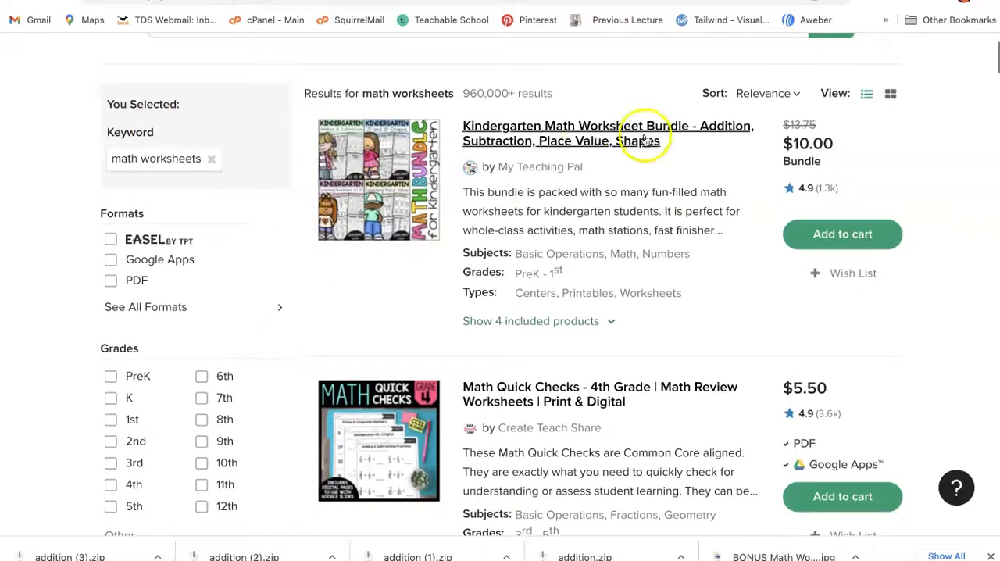
# Step: Examine the math worksheet bundles further down the Teachers Pay Teachers results, including their prices and included grades
pyautogui.scroll(-3, 328, 364)
pyautogui.scroll(1, 383, 250)
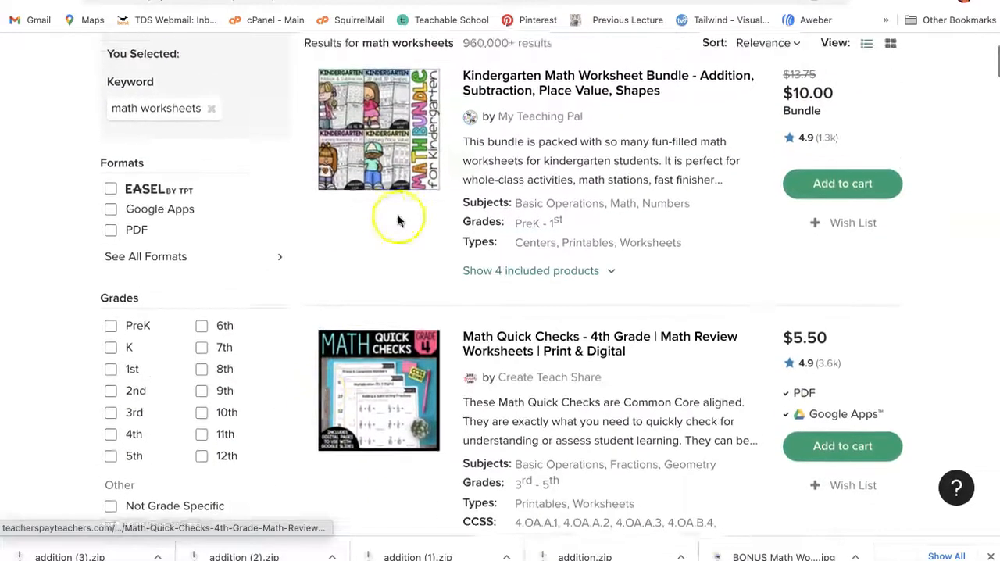
pyautogui.scroll(-5, 379, 207)
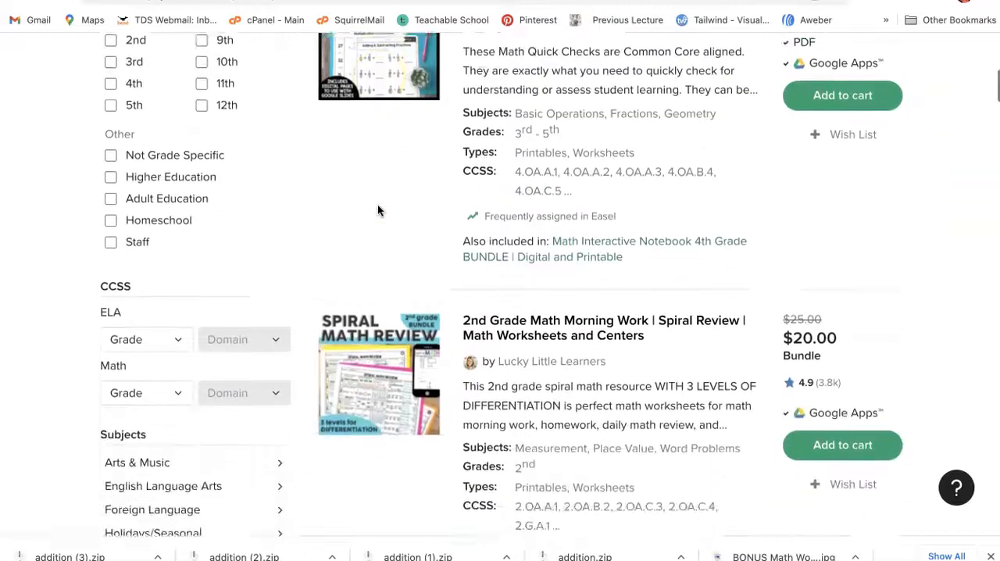
pyautogui.scroll(-7, 378, 209)
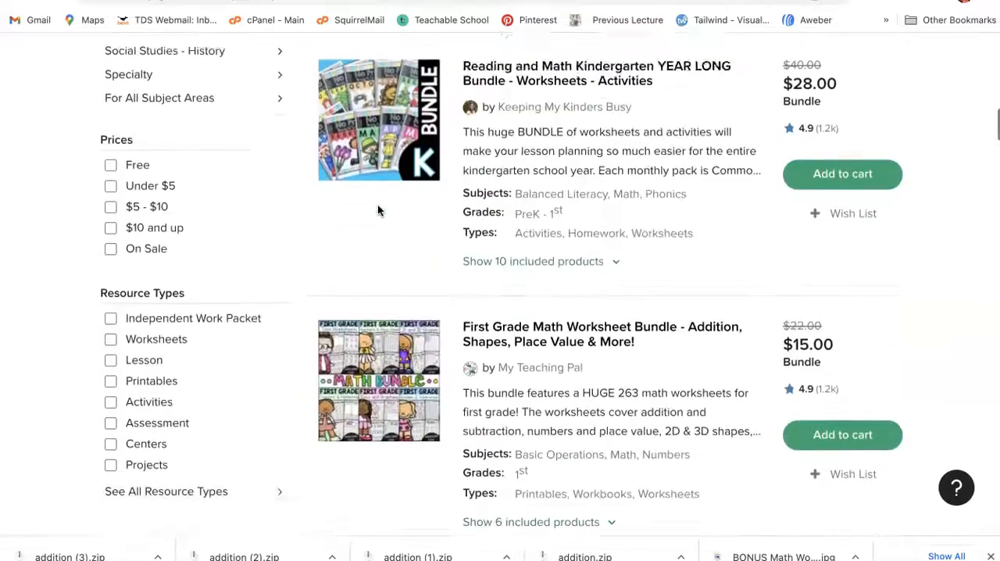
pyautogui.scroll(-2, 377, 210)
# Step: Open the Amazon site in a new browser tab
pyautogui.hotkey('ctrl', 't')
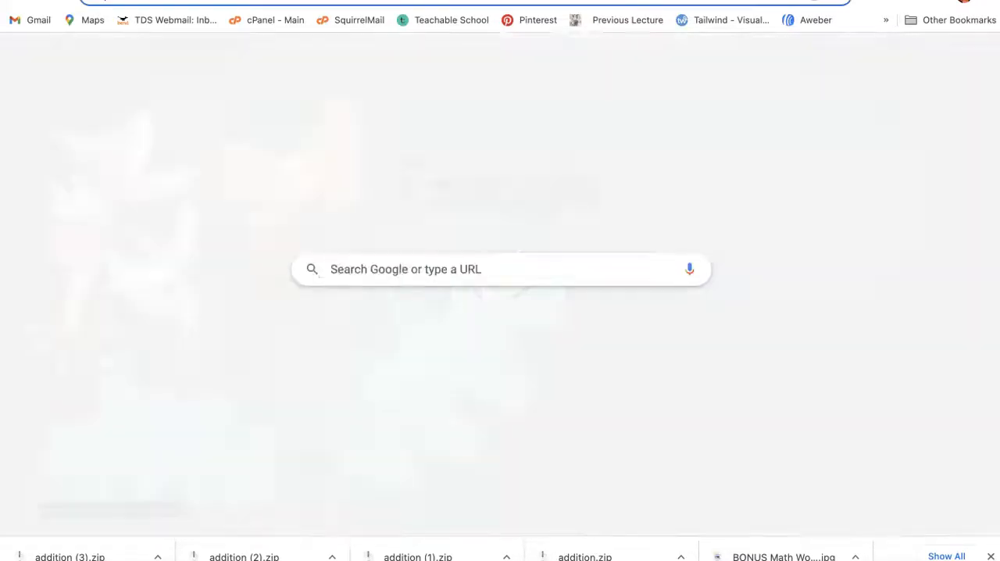
pyautogui.write('amazon')
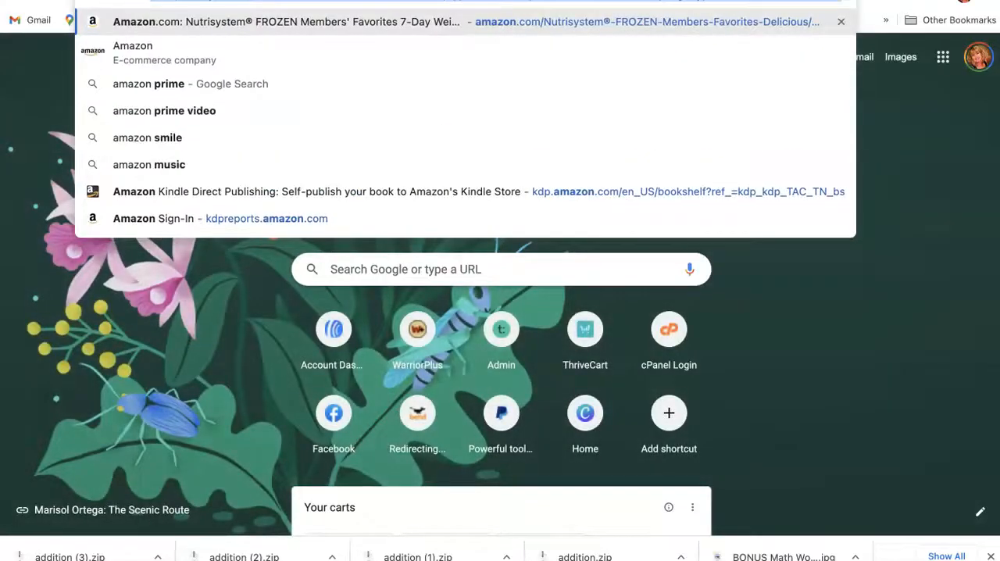
pyautogui.write(',c')
pyautogui.press('BackSpace')
pyautogui.press('BackSpace')
pyautogui.write('.')
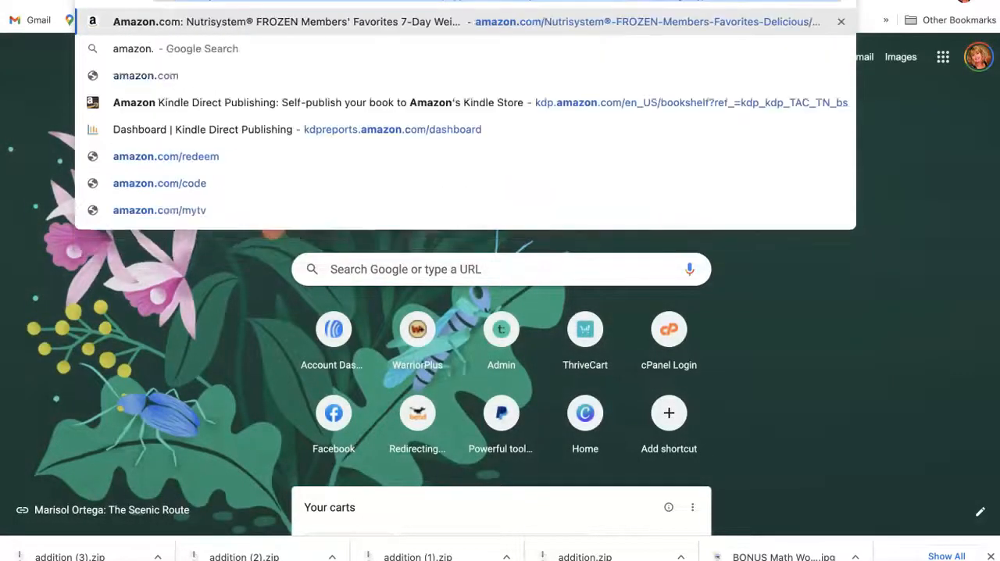
pyautogui.press('Return')
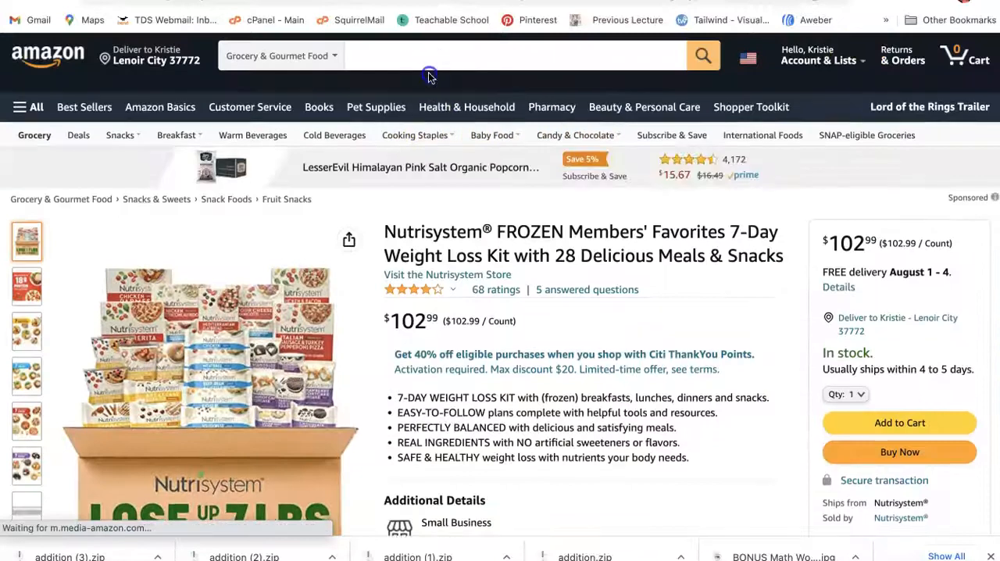
# Step: Search Amazon for "math worksheets"
pyautogui.click(430, 61)
pyautogui.write('mRh')
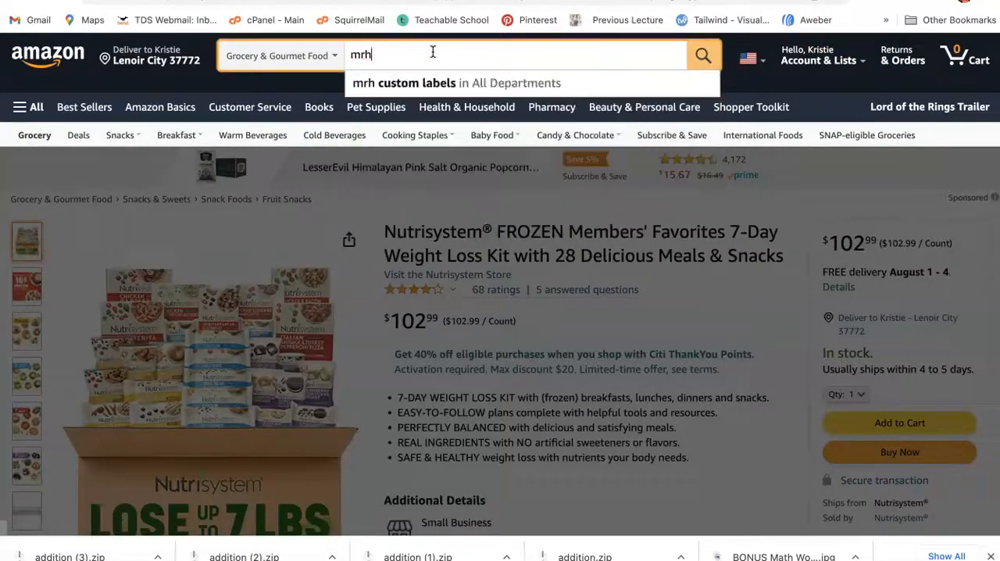
pyautogui.press('BackSpace')
pyautogui.press('BackSpace')
pyautogui.write('t')
pyautogui.press('BackSpace')
pyautogui.write('ath w')
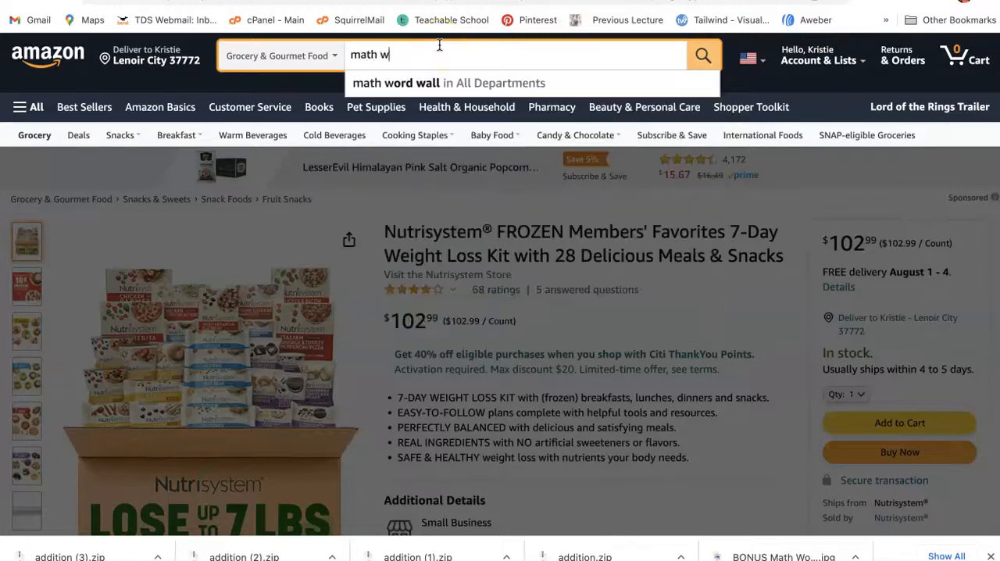
pyautogui.write('orksheets')
pyautogui.press('Return')
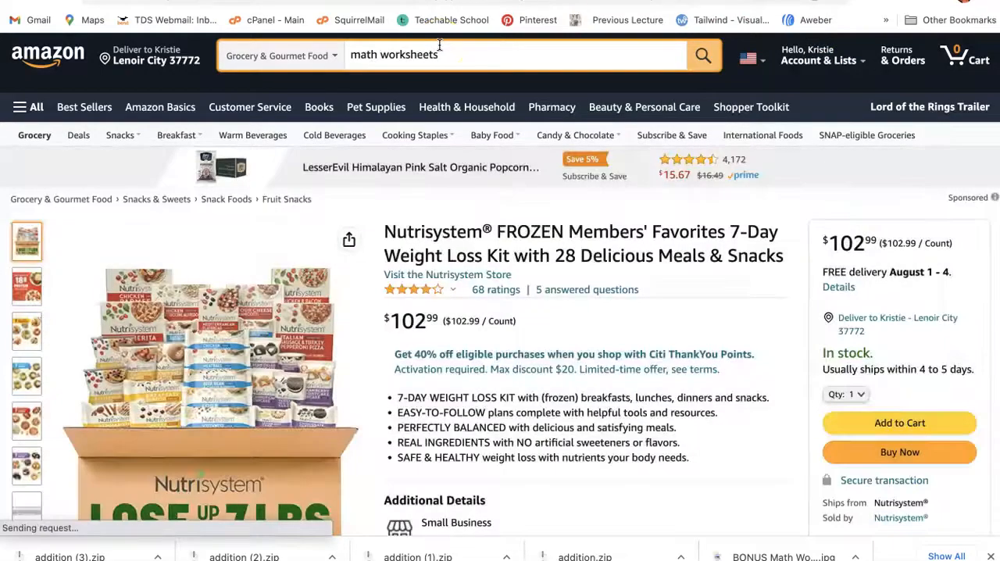
# Step: Examine the math workbooks in the Amazon results, comparing their covers, formats, prices and ratings
pyautogui.scroll(-1, 119, 310)
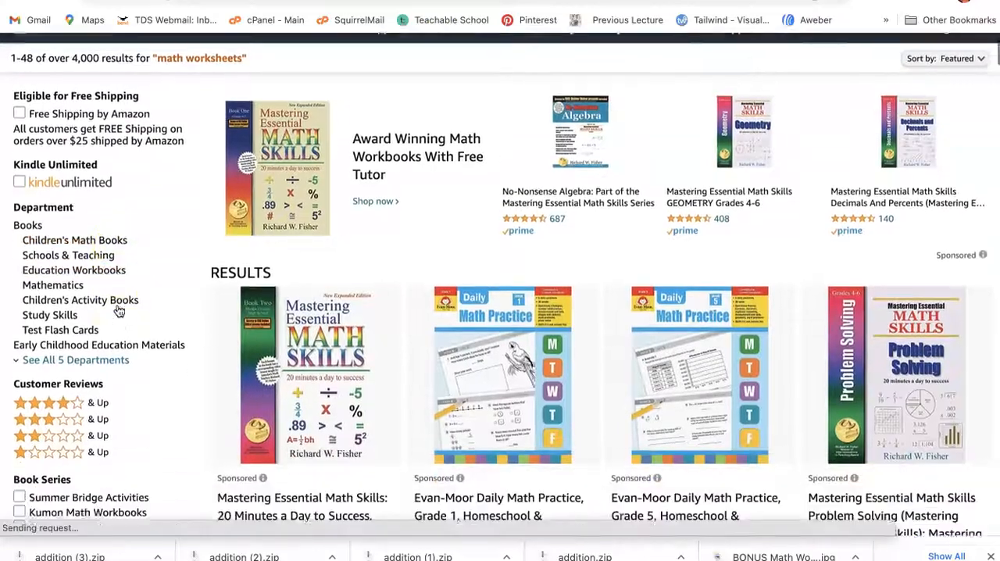
pyautogui.scroll(-4, 119, 310)
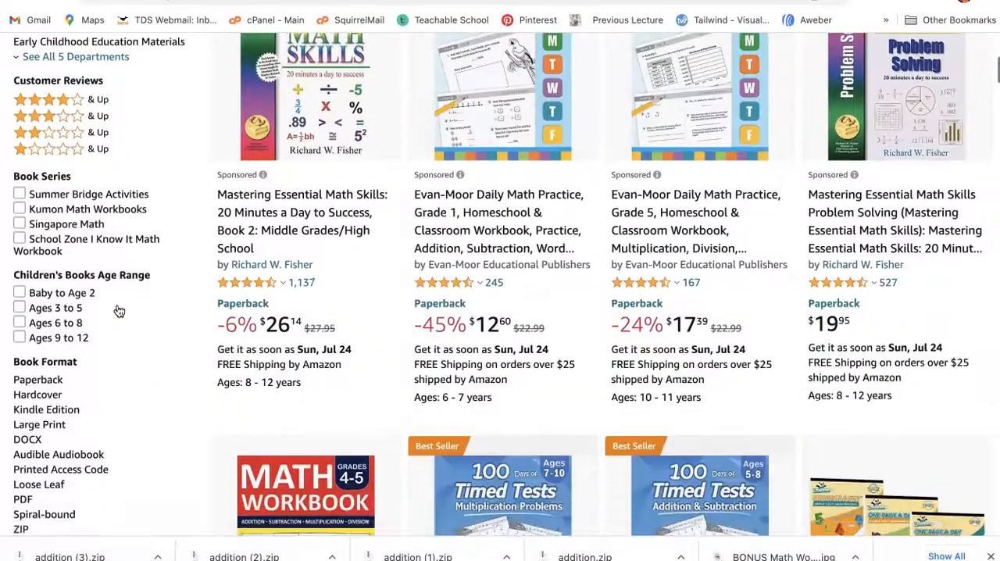
pyautogui.scroll(-5, 119, 311)
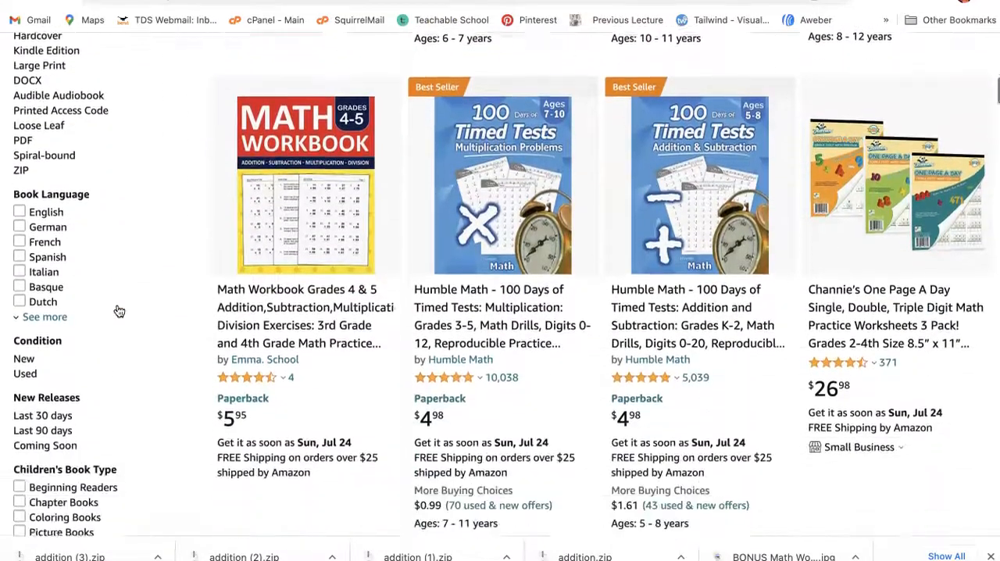
pyautogui.scroll(-1, 119, 311)
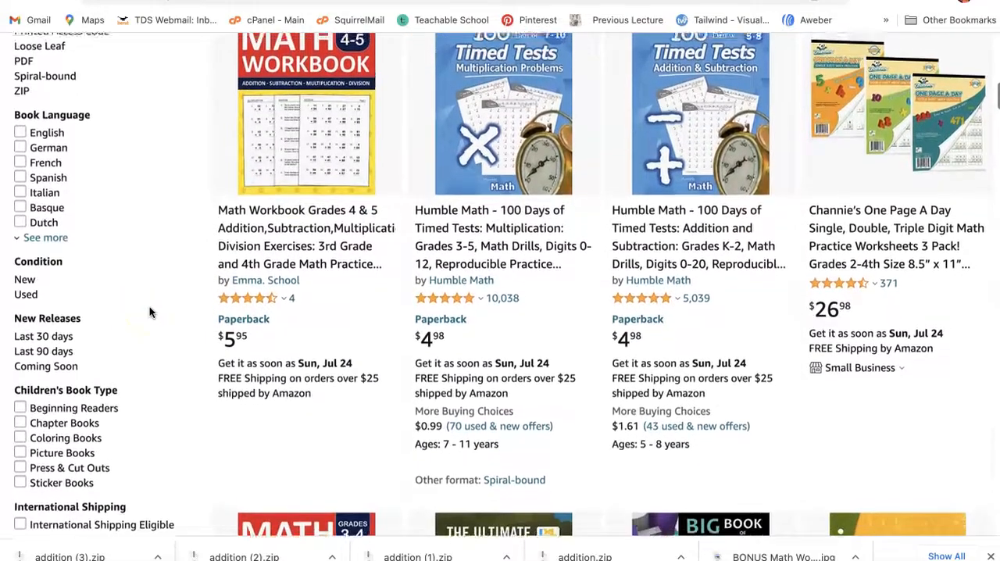
pyautogui.scroll(-2, 150, 306)
pyautogui.scroll(1, 149, 306)
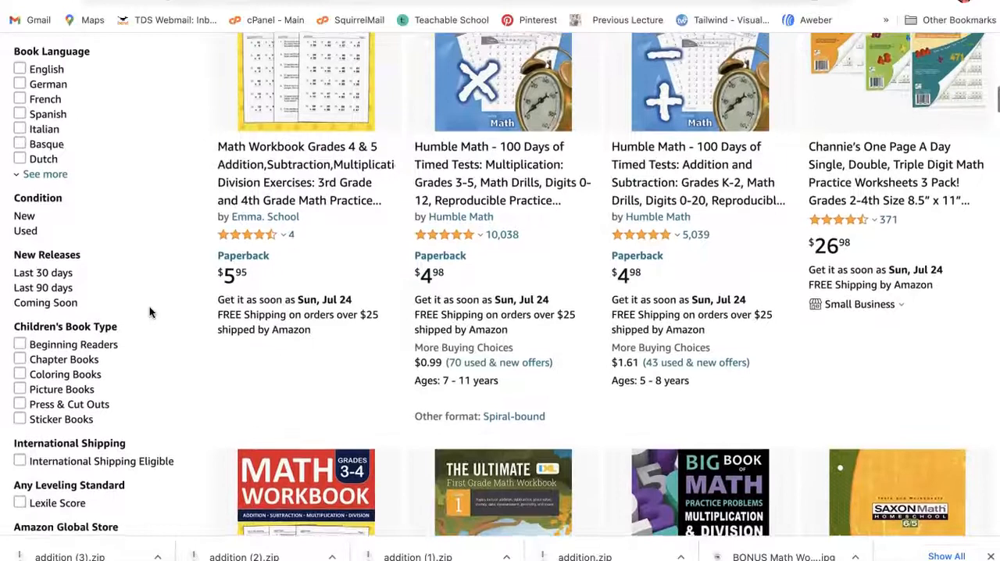
pyautogui.scroll(1, 151, 312)
pyautogui.scroll(1, 150, 312)
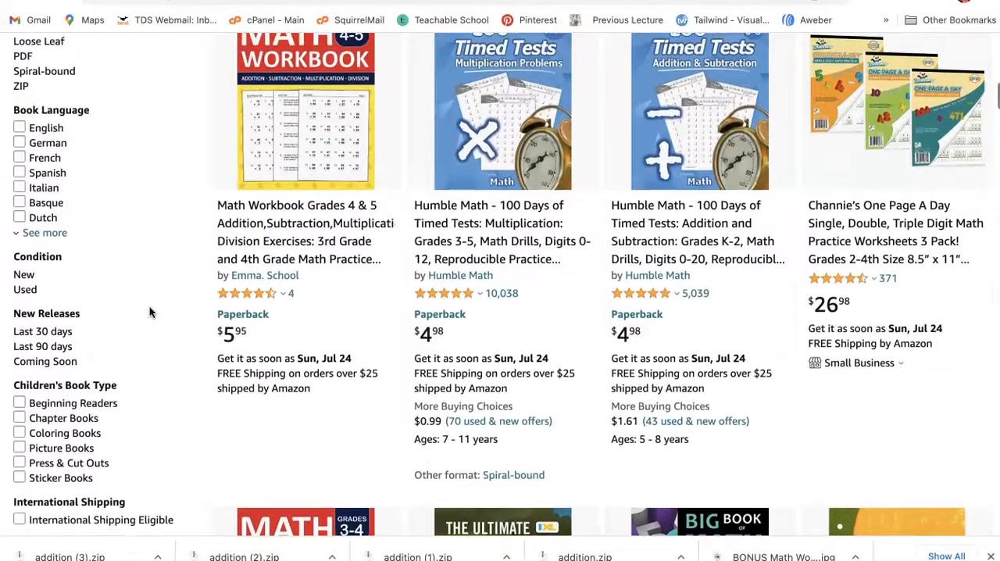
pyautogui.click(480, 190)
# Step: Switch back to the Math Worksheets Generator tab, leave the addition collection, and access the ELITE edition from the apps page
pyautogui.click(737, 2)
pyautogui.click(28, 113)
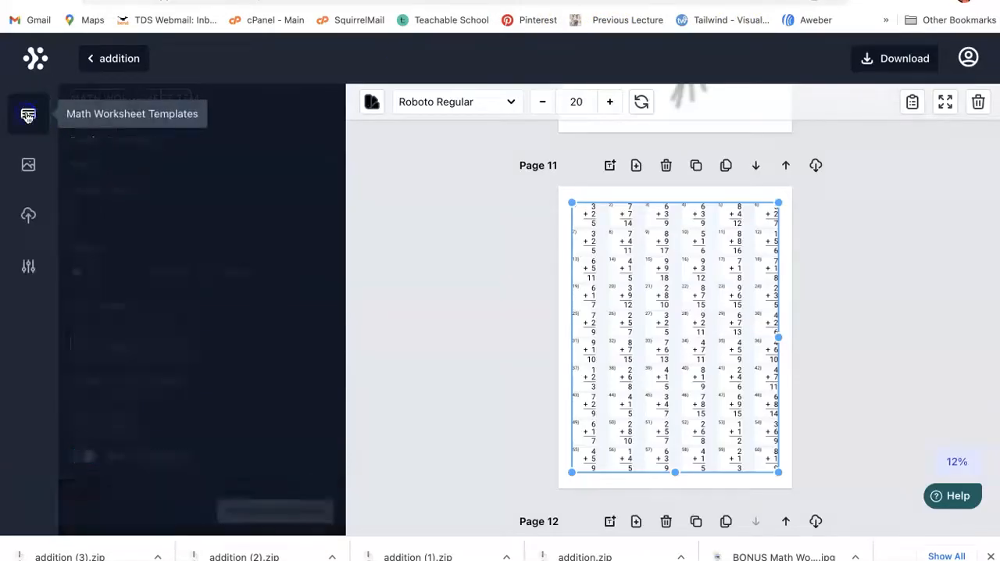
pyautogui.click(86, 63)
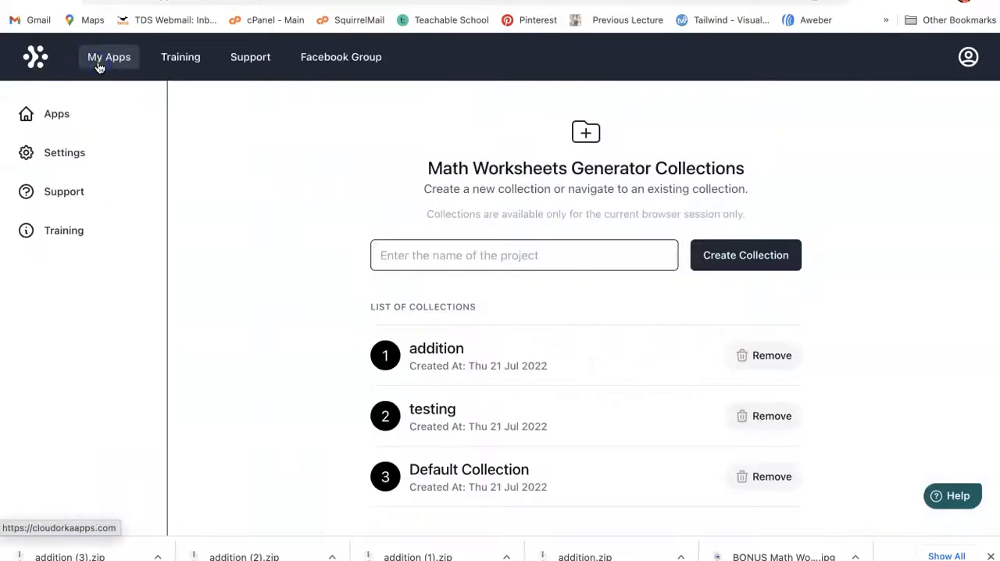
pyautogui.click(67, 109)
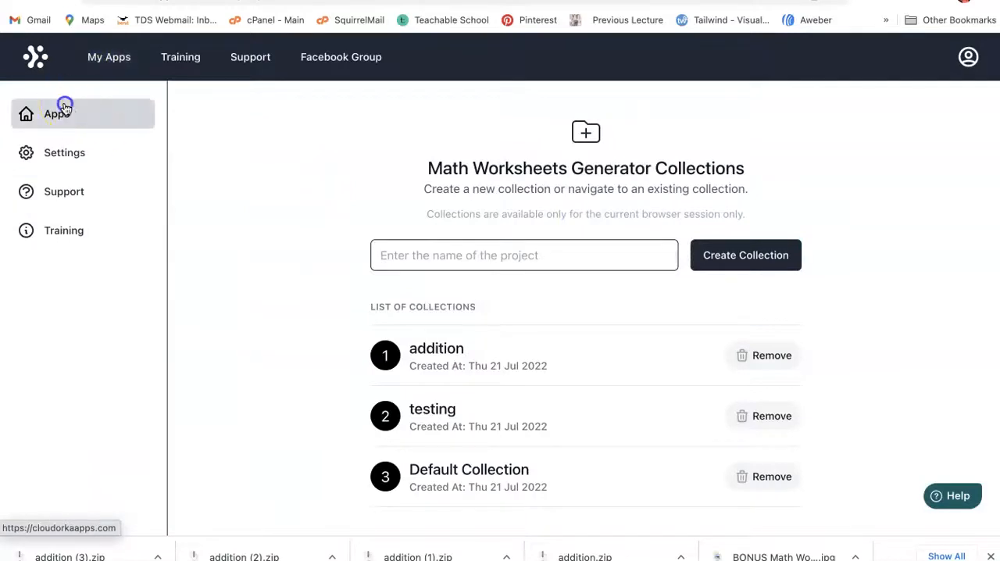
pyautogui.click(239, 244)
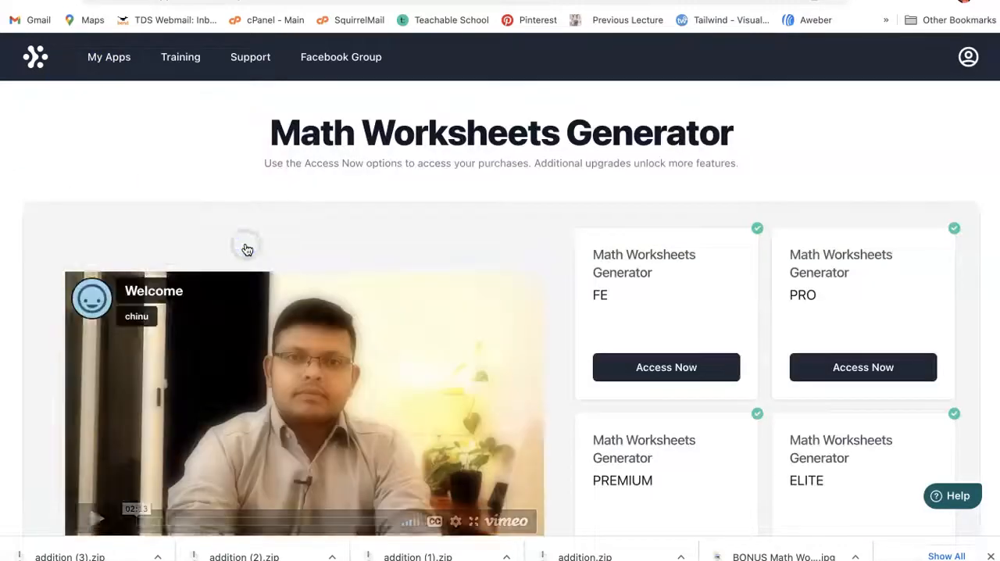
pyautogui.scroll(-2, 576, 344)
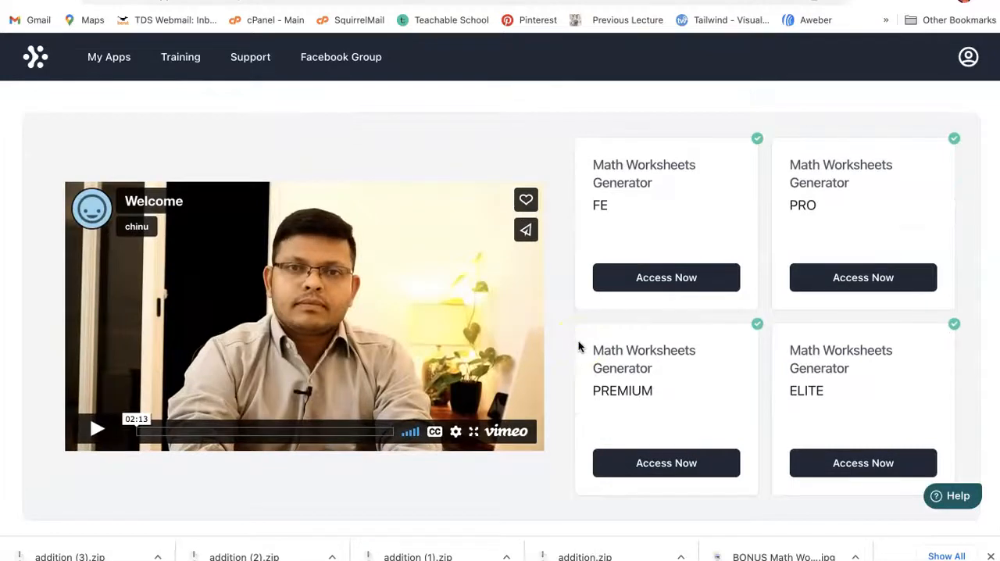
pyautogui.click(848, 467)
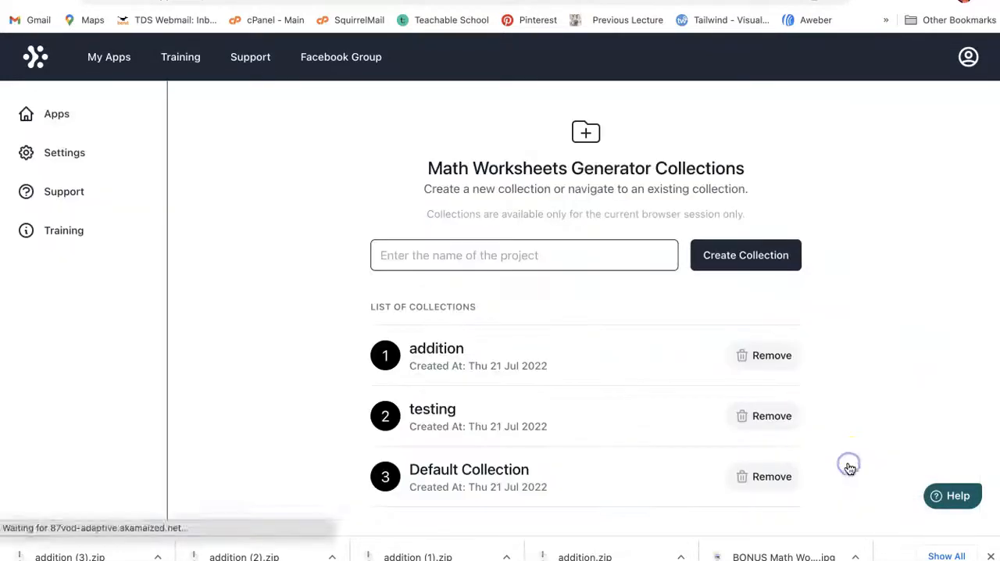
# Step: Create a new collection named "clock" and open it
pyautogui.click(499, 259)
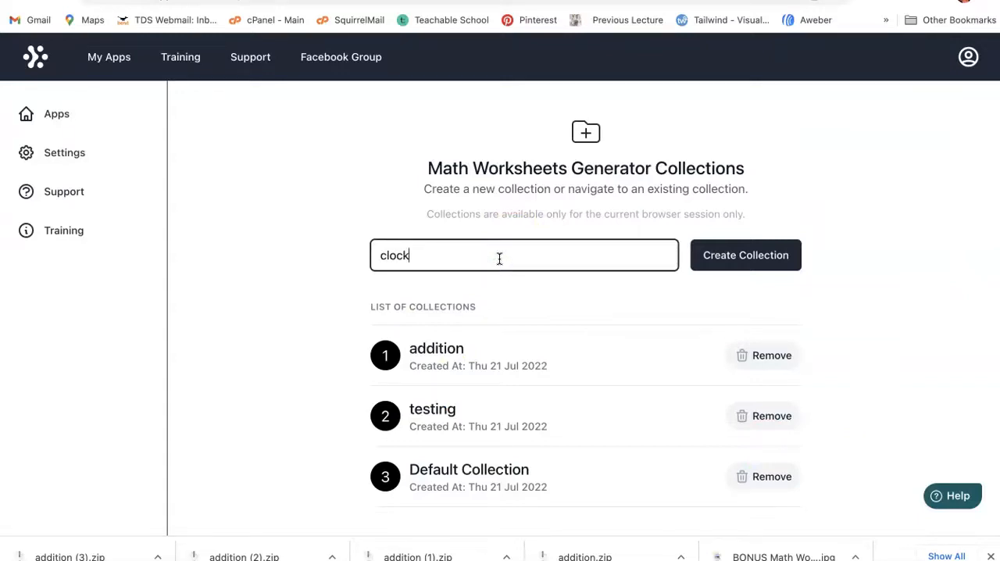
pyautogui.click(761, 255)
pyautogui.click(427, 348)
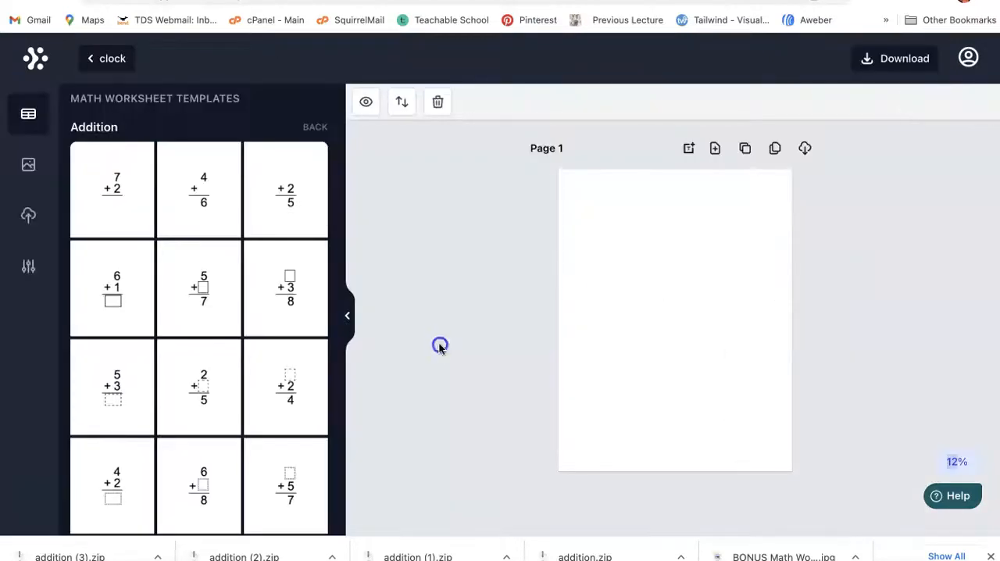
# Step: Look through the addition templates in the clock collection, and return to the list of collections
pyautogui.scroll(-15, 227, 363)
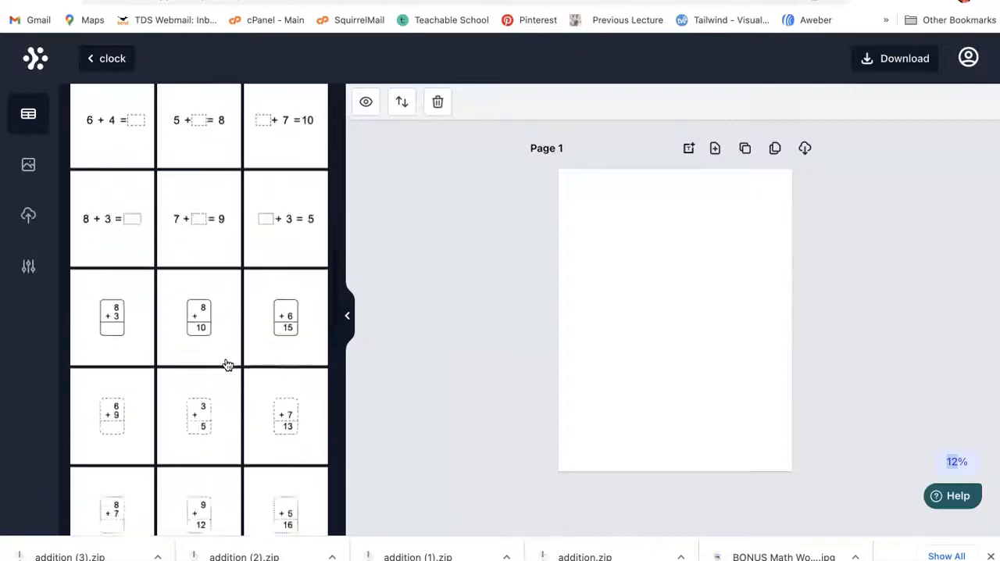
pyautogui.scroll(-3, 227, 364)
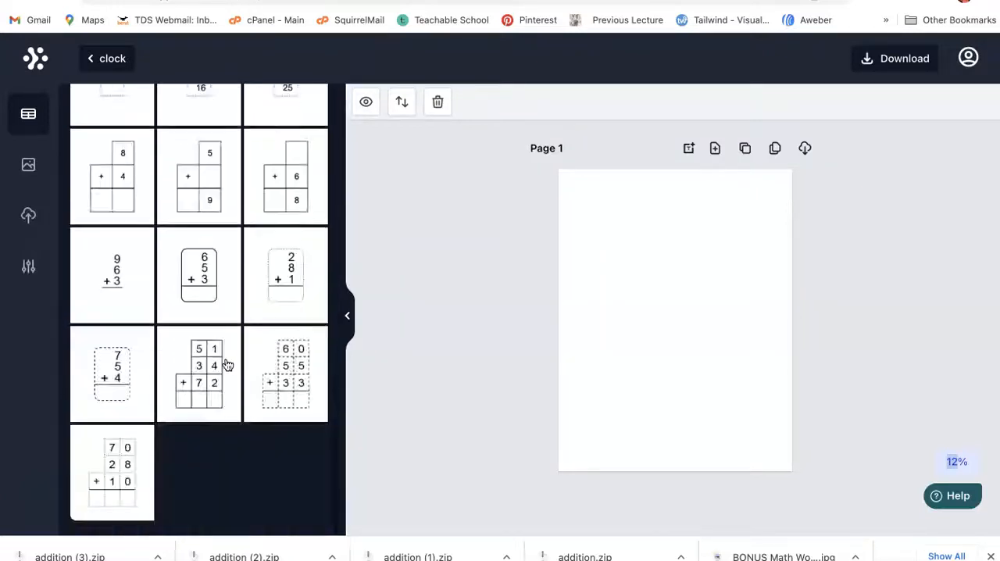
pyautogui.click(107, 59)
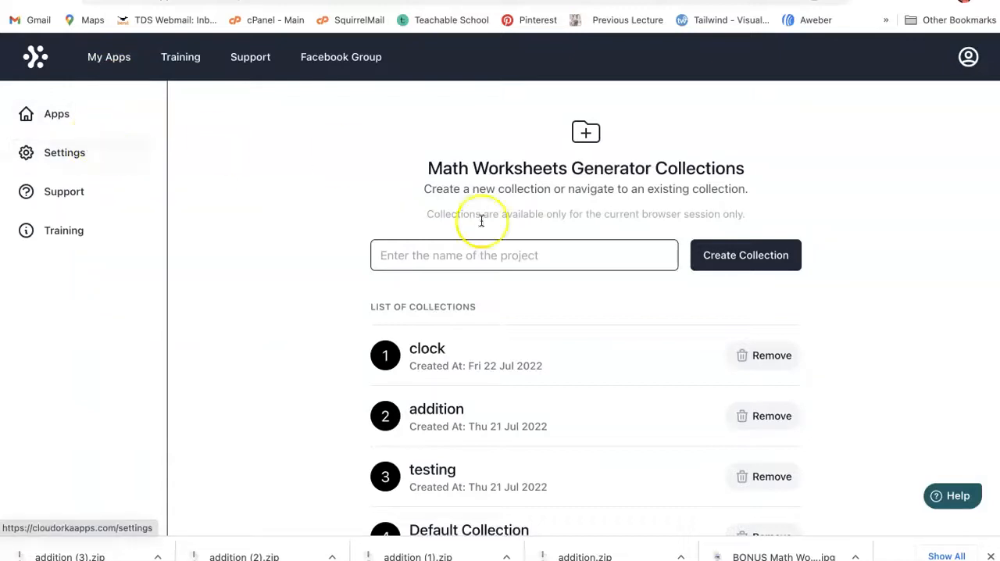
# Step: Go back to the apps page and access the PREMIUM edition of Math Worksheets Generator
pyautogui.click(114, 63)
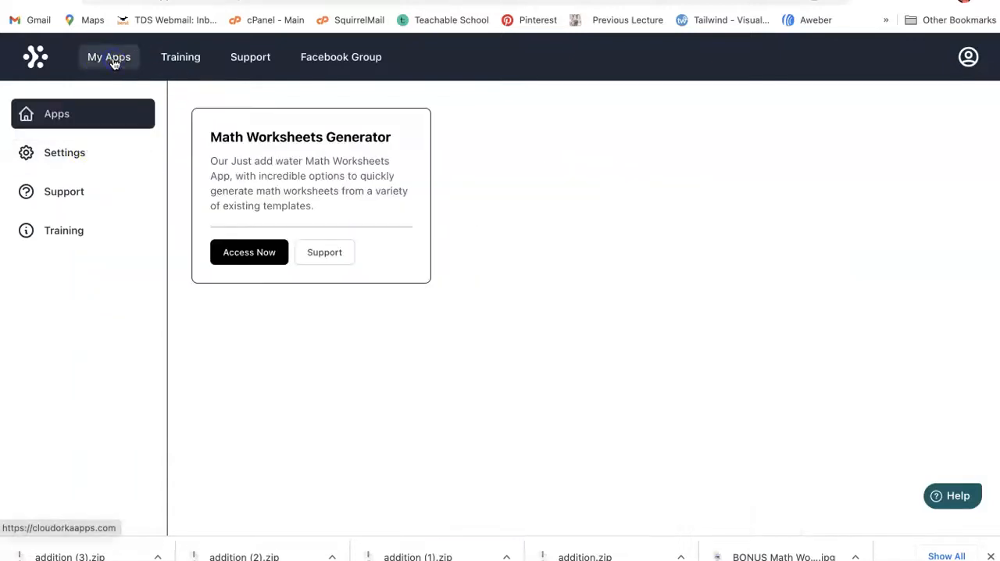
pyautogui.click(264, 249)
pyautogui.scroll(-2, 742, 344)
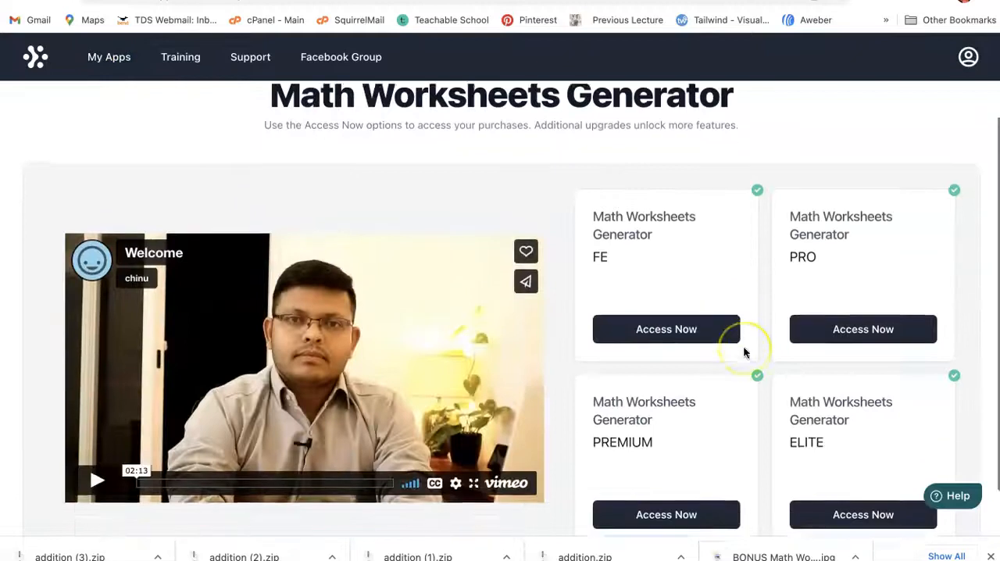
pyautogui.scroll(-2, 742, 353)
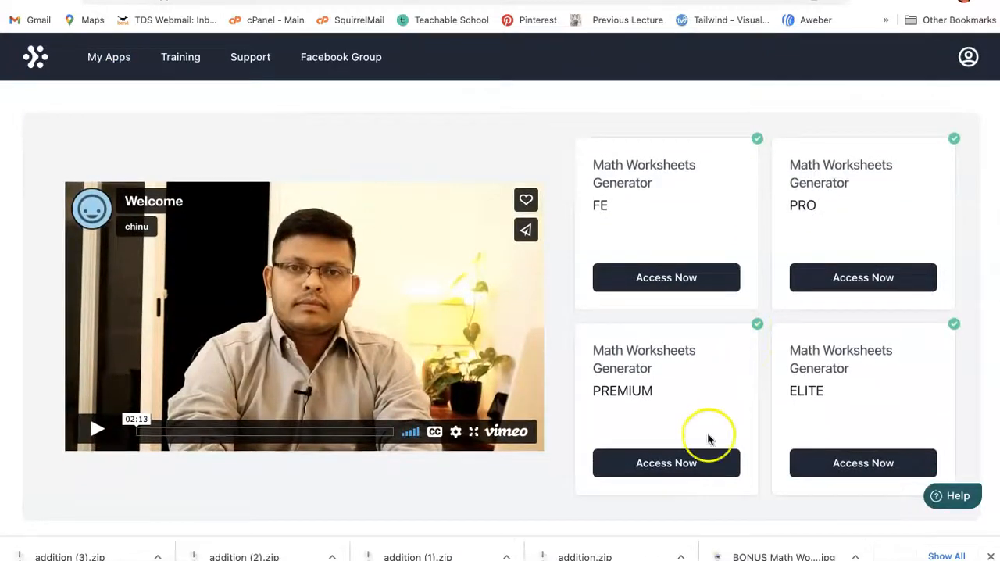
pyautogui.click(706, 460)
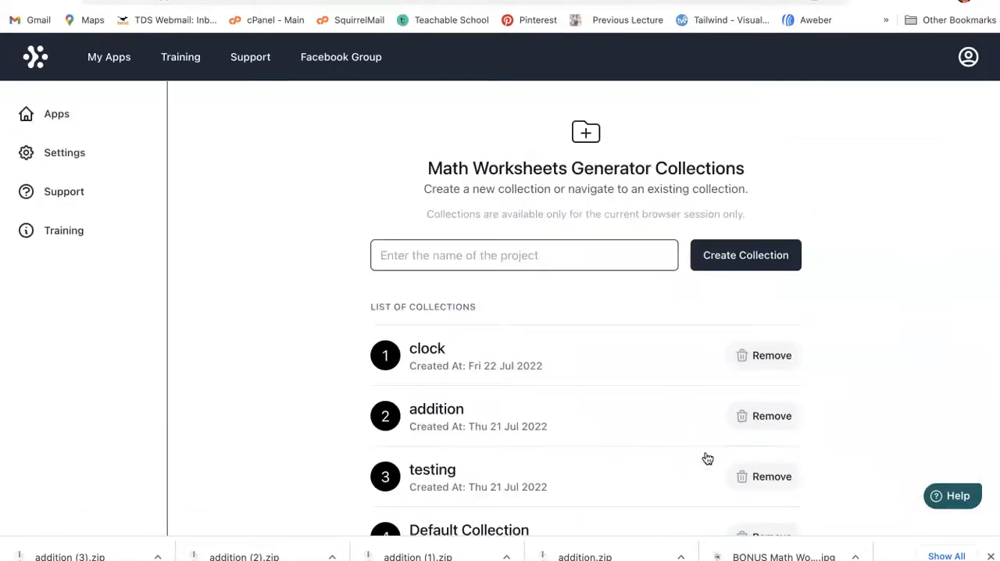
# Step: Reopen the clock collection and look through its worksheet templates
pyautogui.click(433, 350)
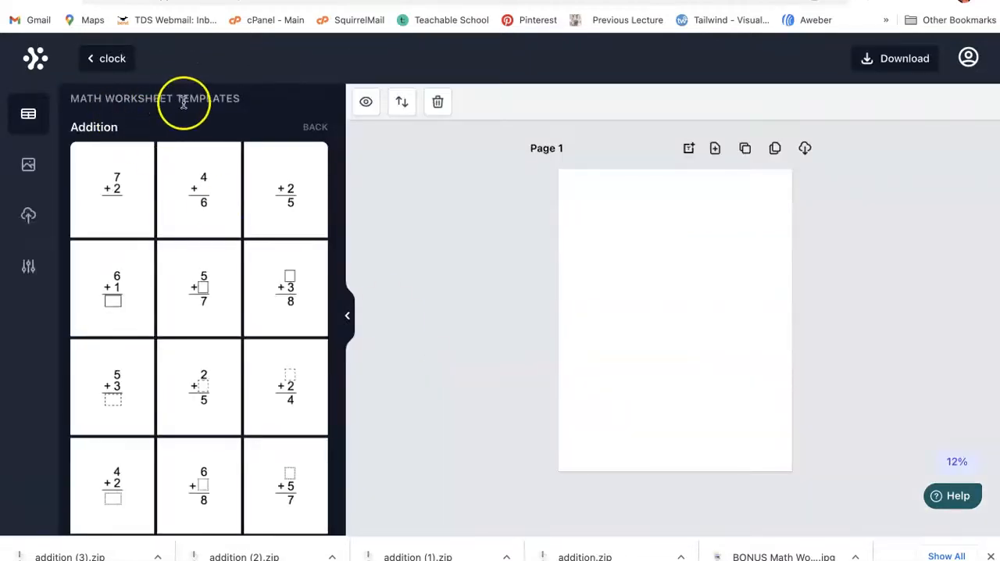
pyautogui.click(92, 57)
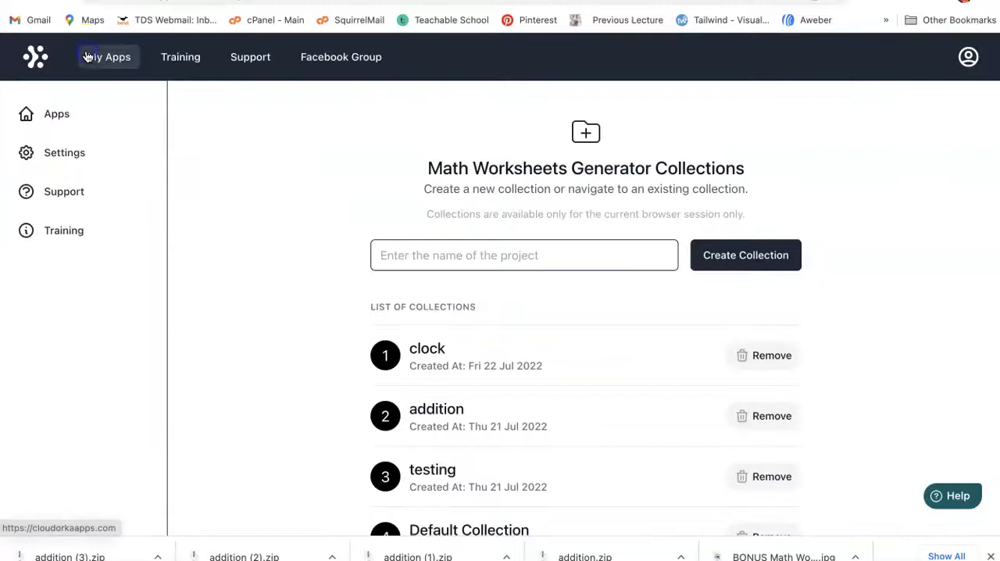
pyautogui.click(423, 354)
pyautogui.scroll(-5, 245, 359)
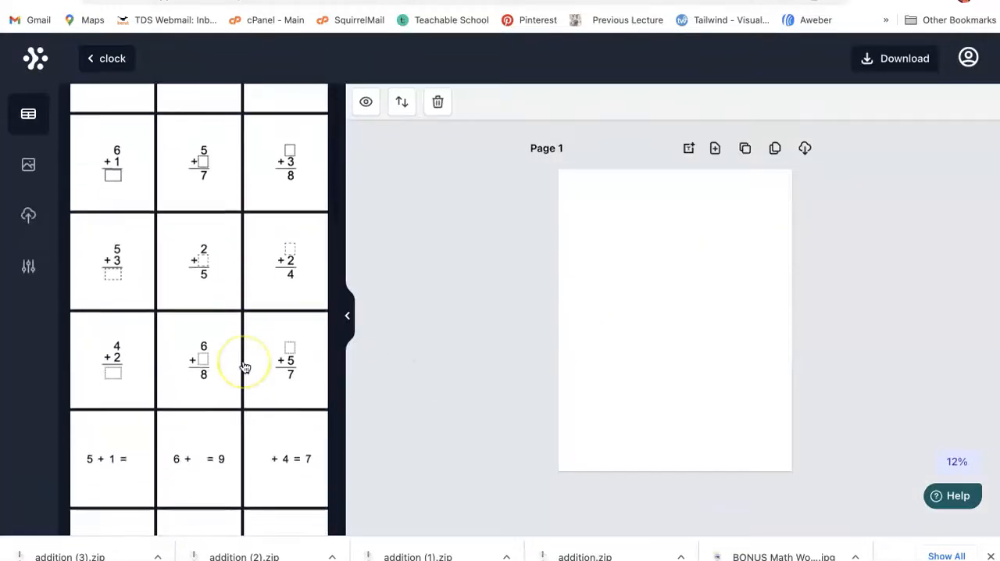
pyautogui.scroll(-3, 245, 364)
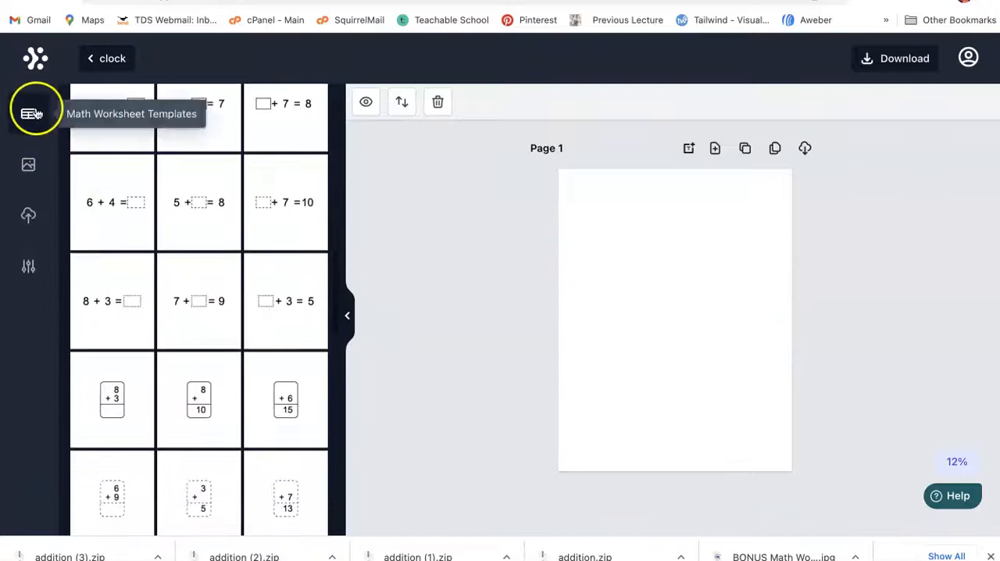
# Step: Insert the solid-boxed addition template with three two-digit operands (51 + 34 + 72) on page 1
pyautogui.scroll(-3, 201, 246)
pyautogui.scroll(-10, 200, 247)
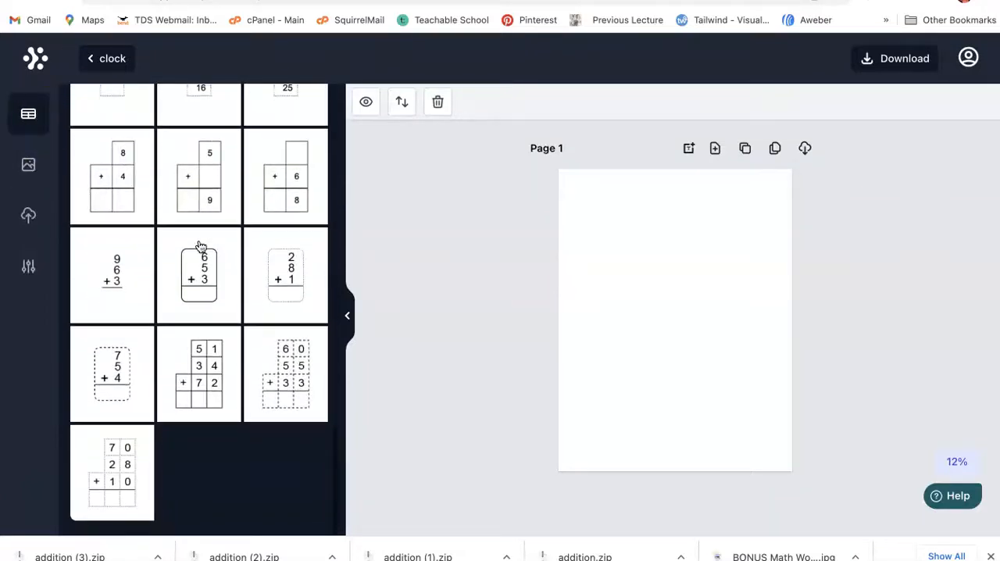
pyautogui.scroll(8, 200, 247)
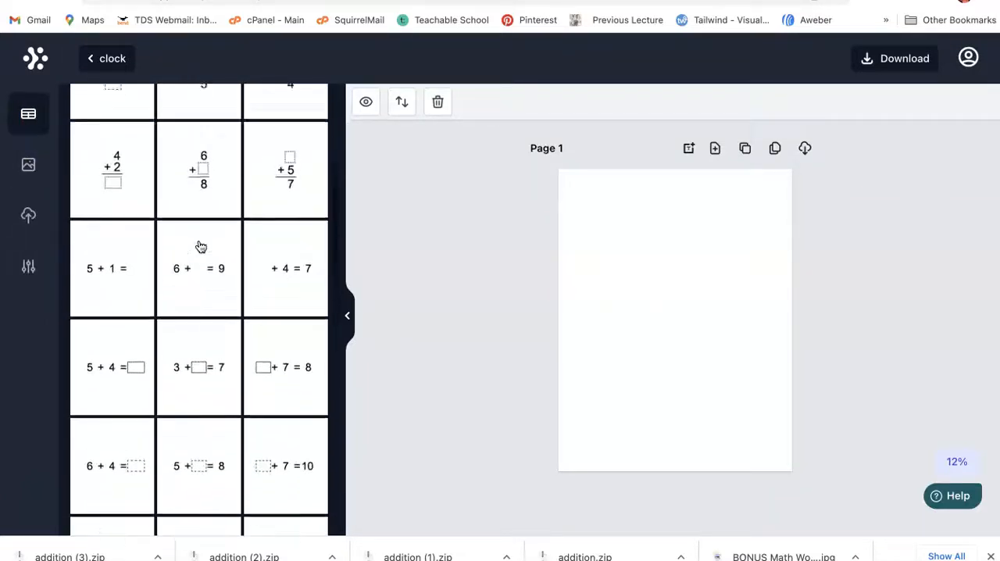
pyautogui.scroll(-5, 201, 247)
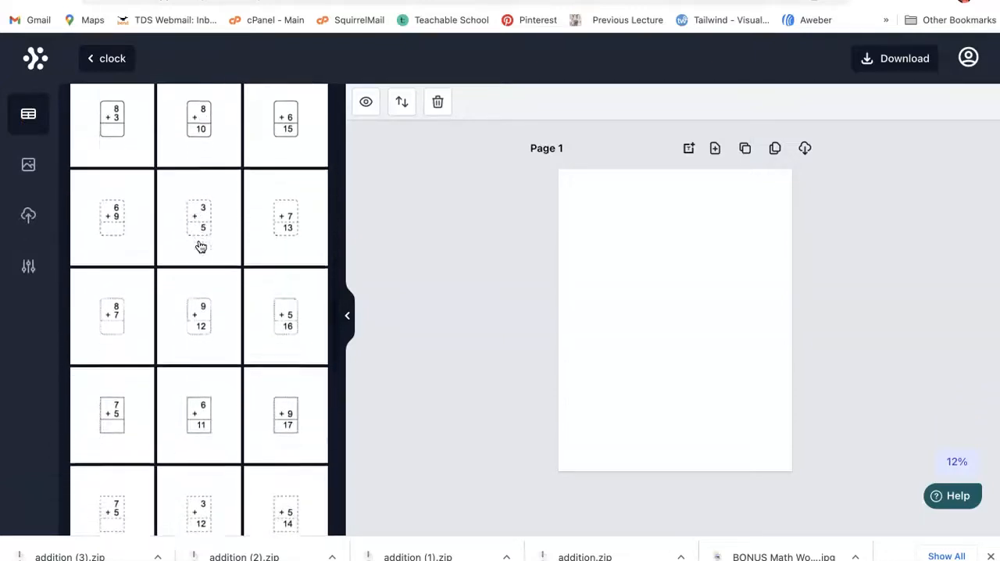
pyautogui.scroll(-5, 201, 247)
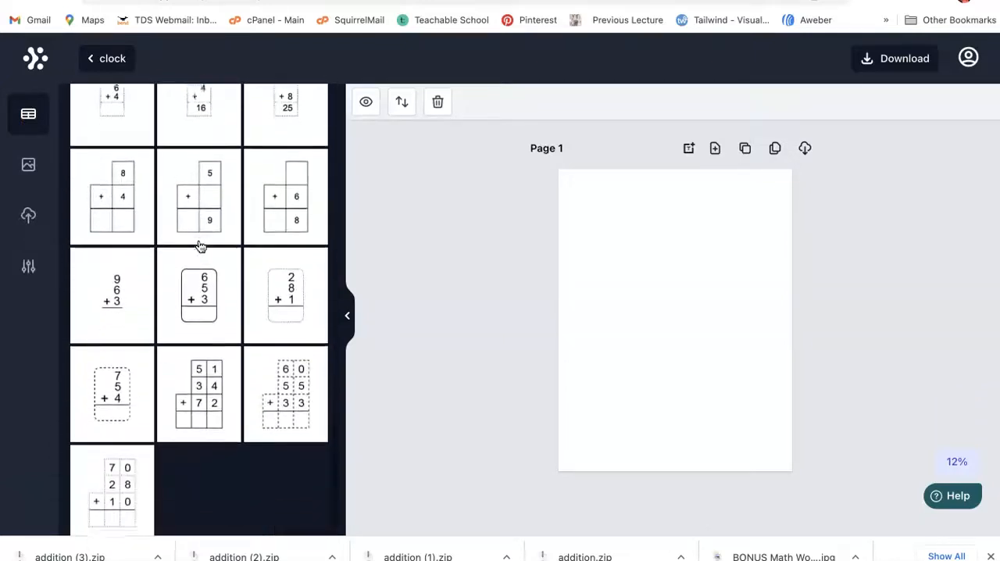
pyautogui.click(204, 377)
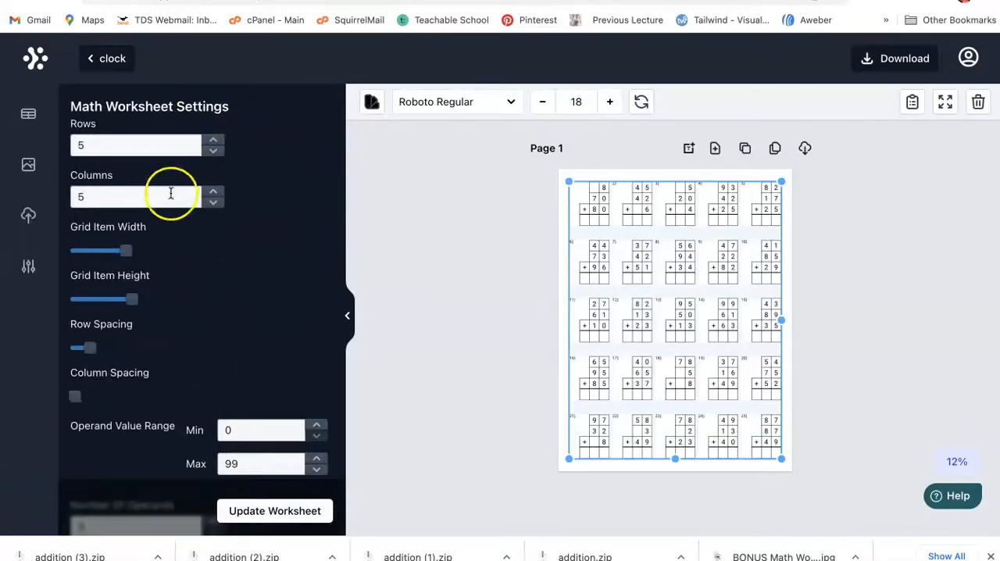
# Step: Set the addition worksheet to 6 rows with divider color 07FFC6, and update the worksheet
pyautogui.click(213, 142)
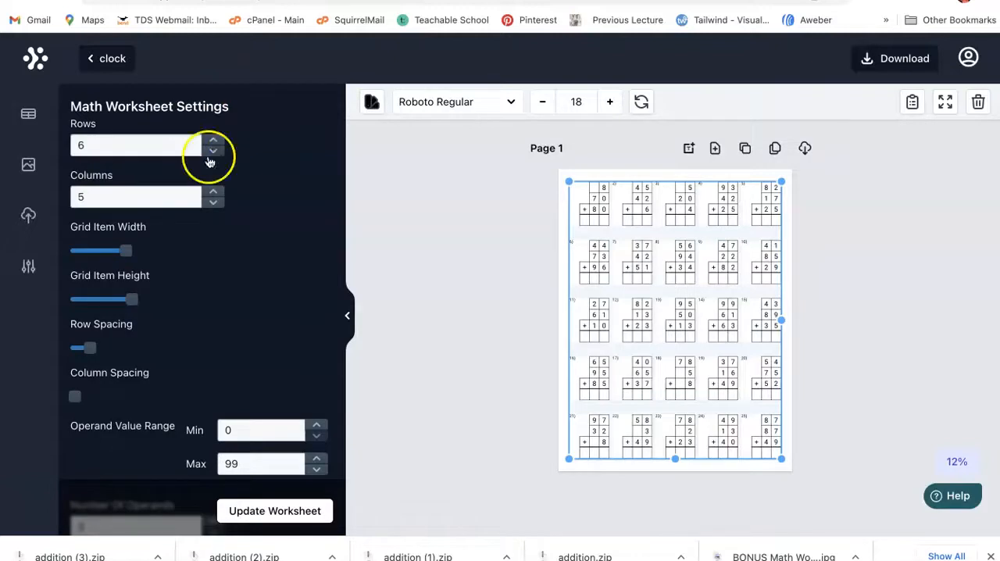
pyautogui.scroll(-2, 106, 355)
pyautogui.scroll(-6, 100, 358)
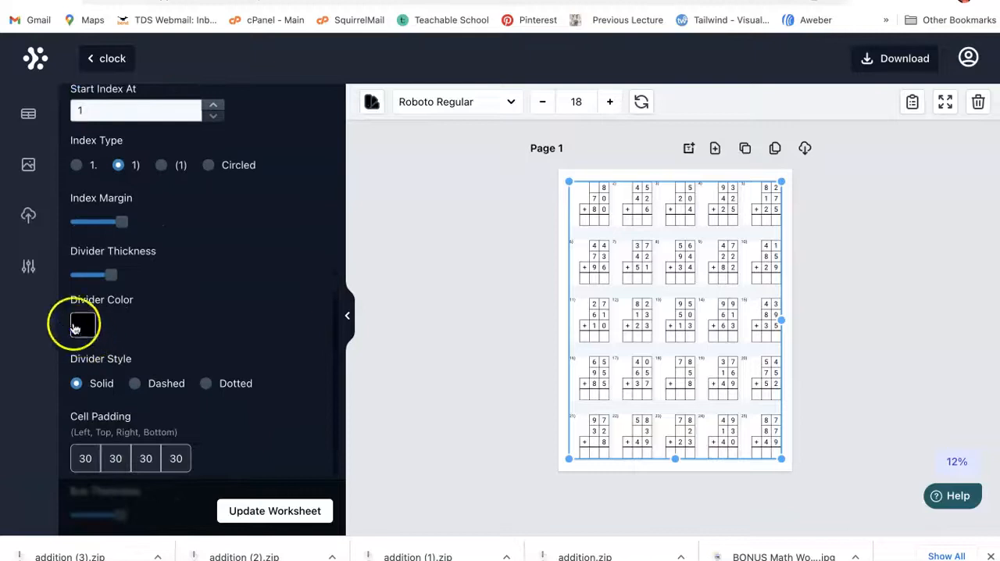
pyautogui.click(79, 324)
pyautogui.click(261, 248)
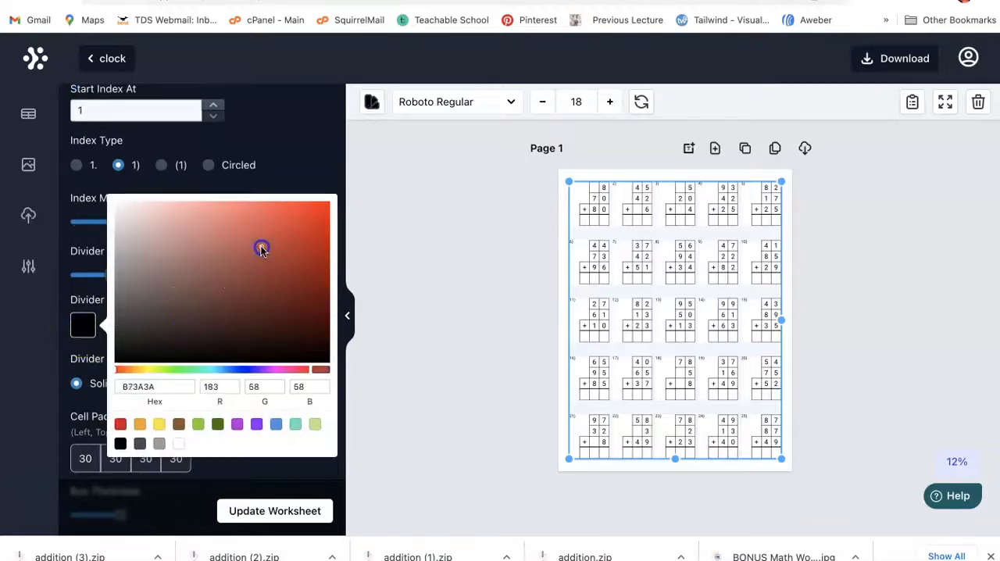
pyautogui.moveTo(301, 228)
pyautogui.mouseDown()
pyautogui.moveTo(267, 339)
pyautogui.moveTo(289, 232)
pyautogui.mouseUp()
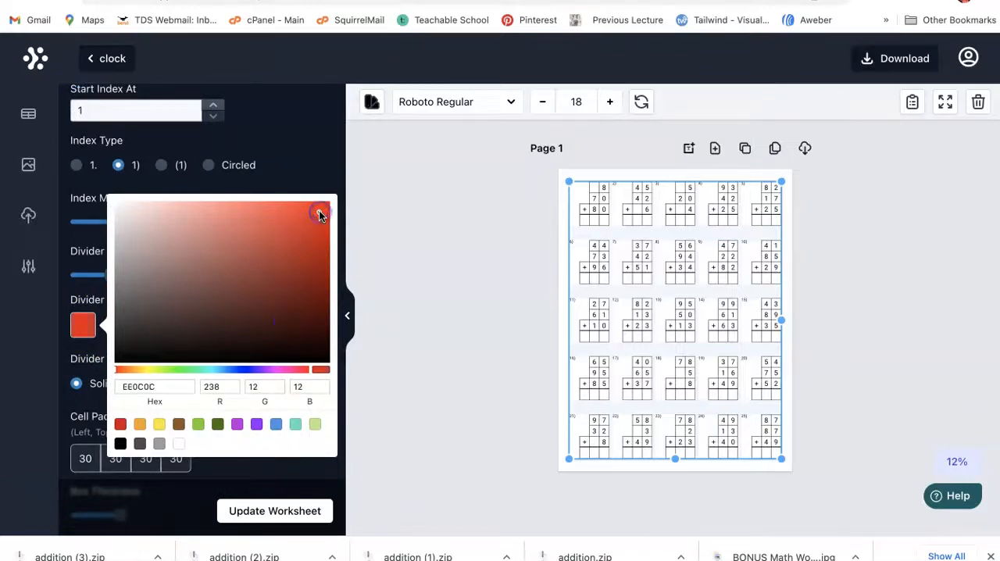
pyautogui.click(293, 424)
pyautogui.moveTo(279, 312); pyautogui.dragTo(328, 185)
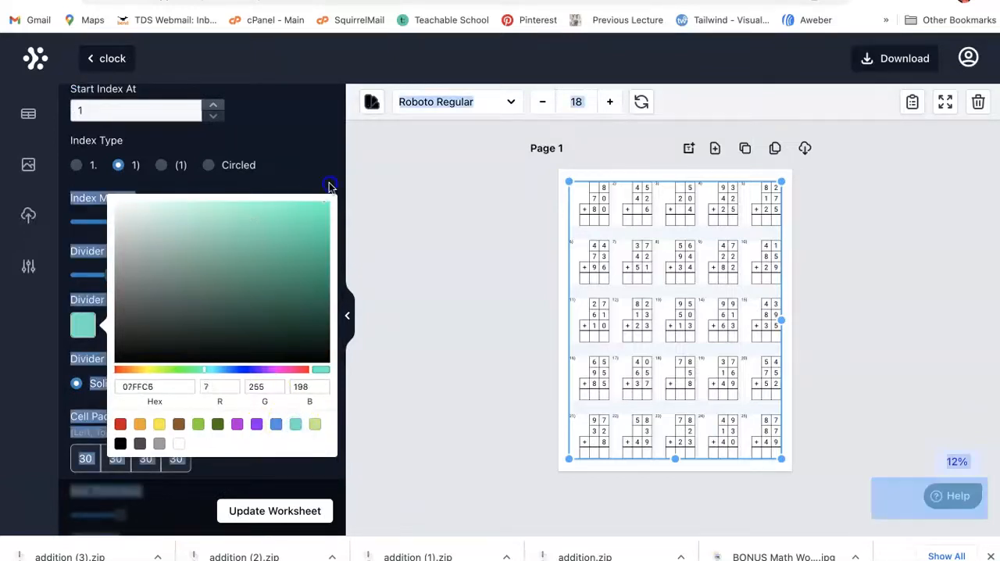
pyautogui.click(283, 512)
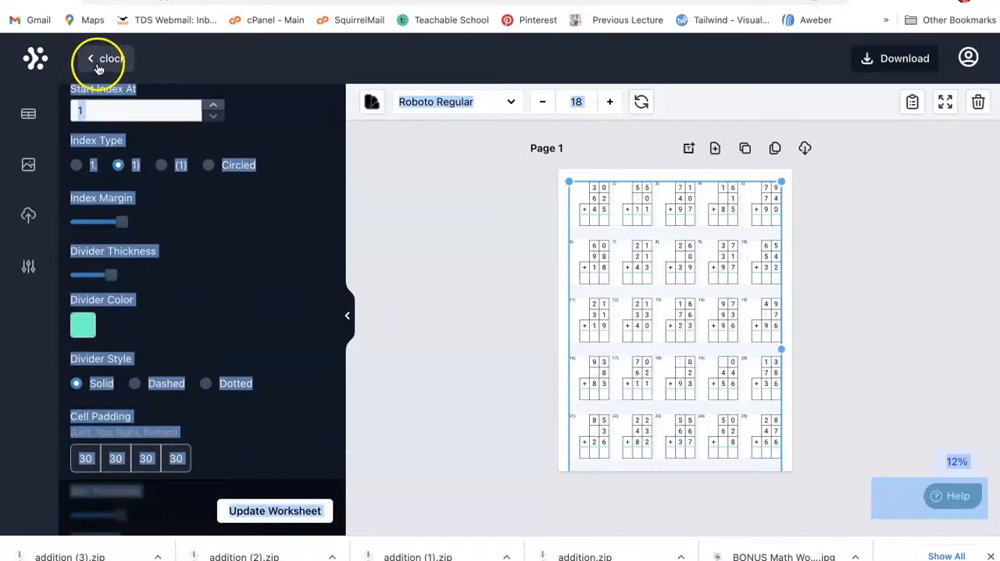
# Step: Add a second page and insert the Time template that shows clocks with hands above blank answer lines
pyautogui.click(28, 117)
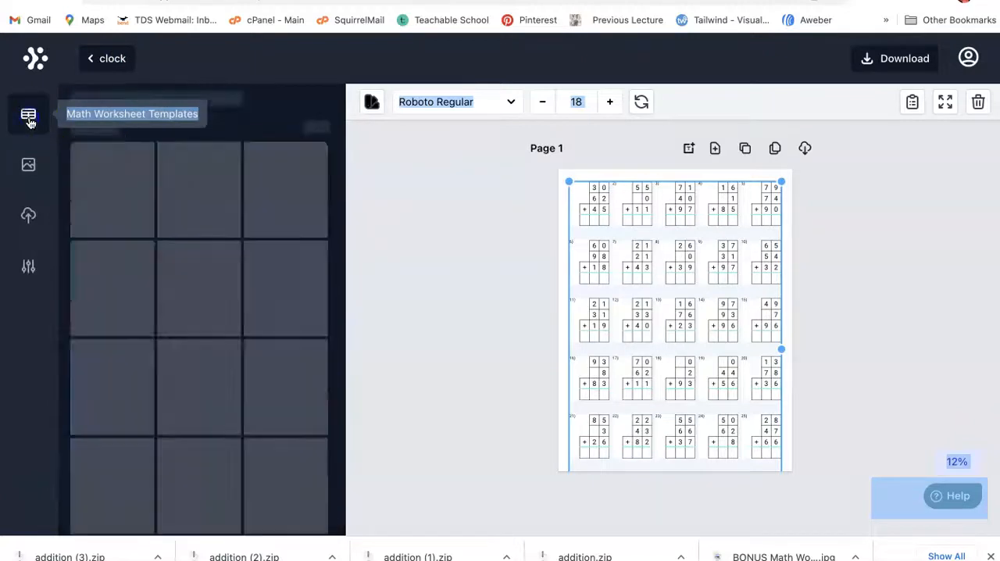
pyautogui.click(273, 128)
pyautogui.click(309, 129)
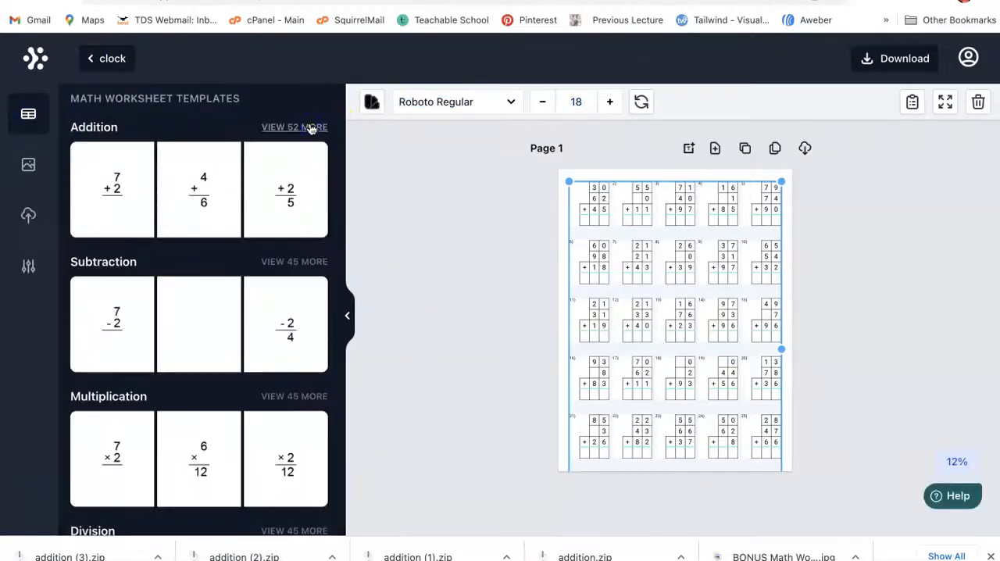
pyautogui.scroll(-4, 260, 253)
pyautogui.scroll(4, 261, 253)
pyautogui.scroll(-2, 260, 253)
pyautogui.scroll(-5, 260, 253)
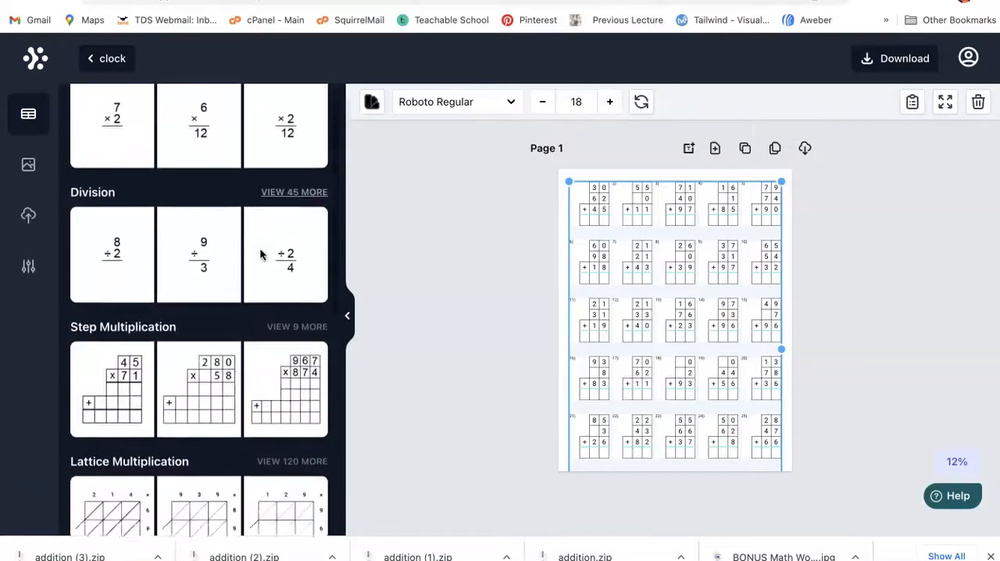
pyautogui.scroll(-5, 260, 253)
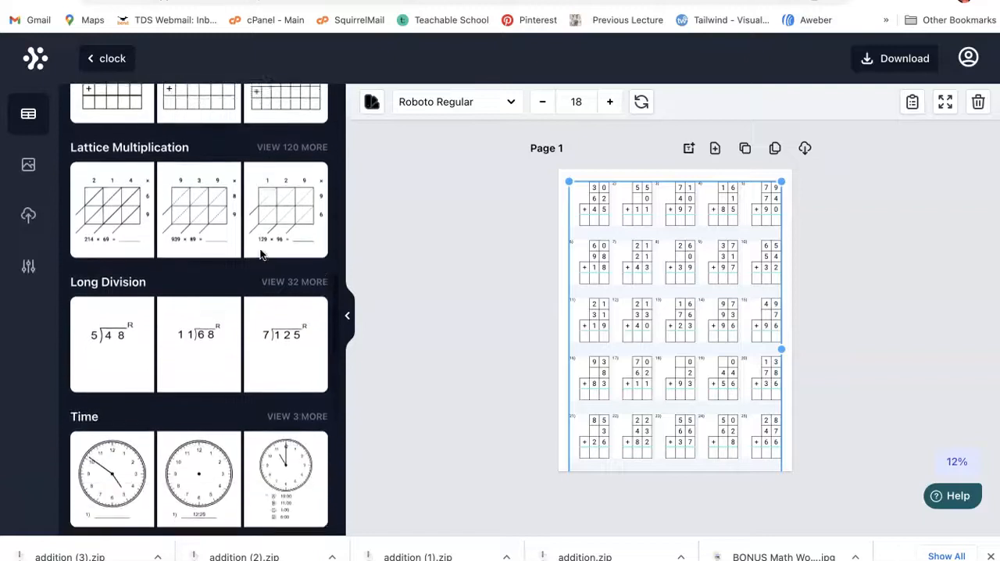
pyautogui.scroll(-4, 260, 253)
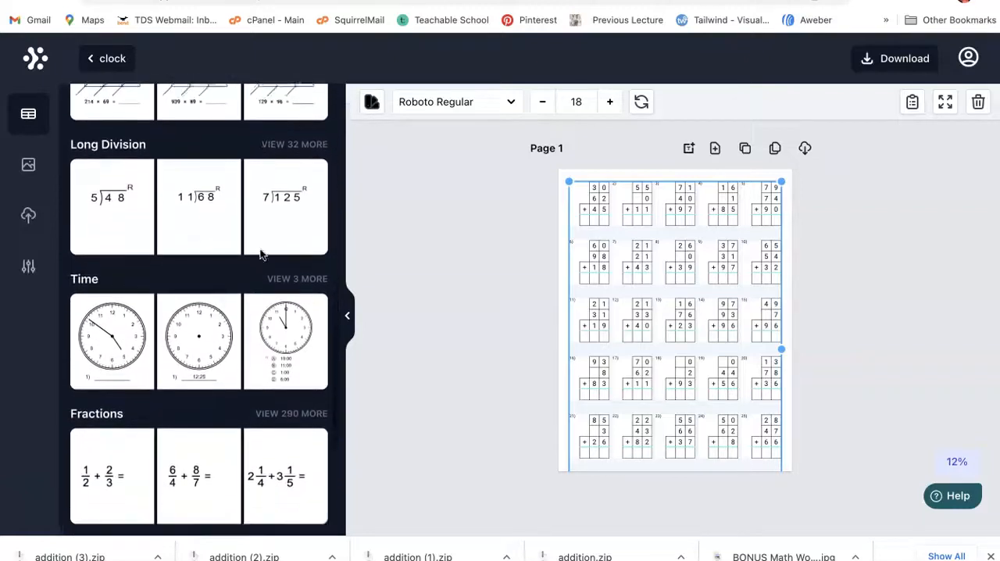
pyautogui.click(714, 148)
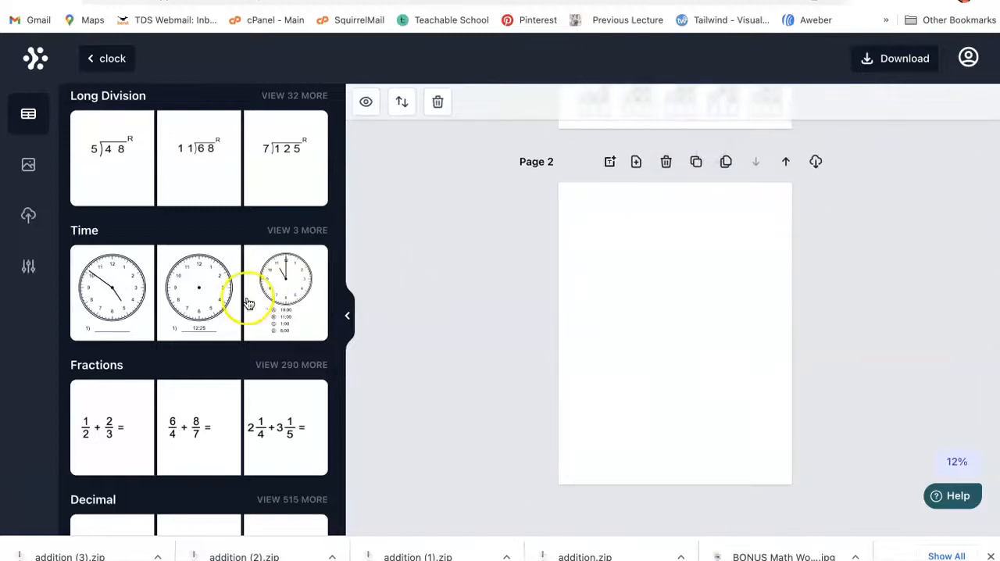
pyautogui.click(107, 296)
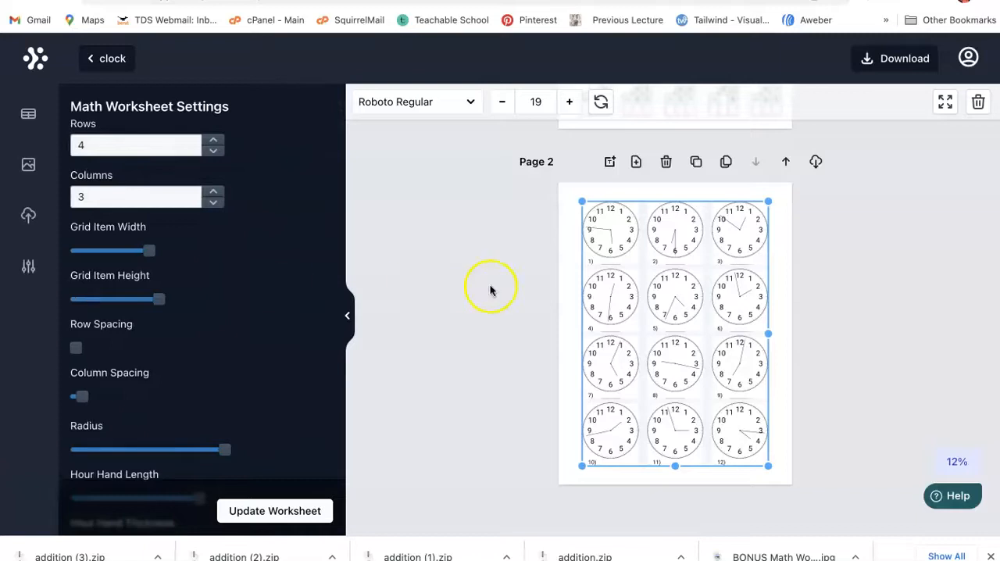
# Step: Reduce the clock worksheet to 1 row and 1 column, and update it
pyautogui.click(214, 151)
pyautogui.click(214, 192)
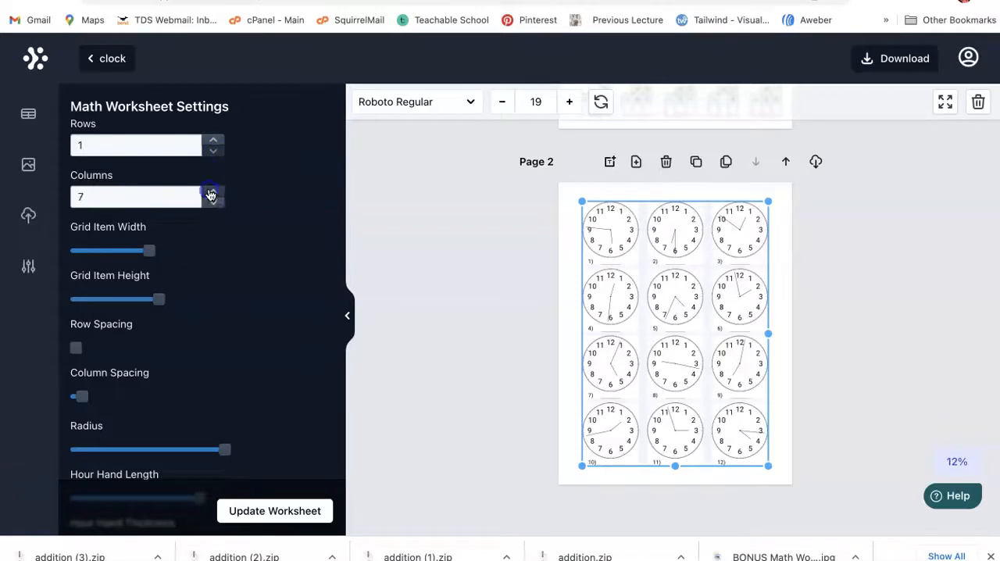
pyautogui.click(217, 203)
pyautogui.click(274, 503)
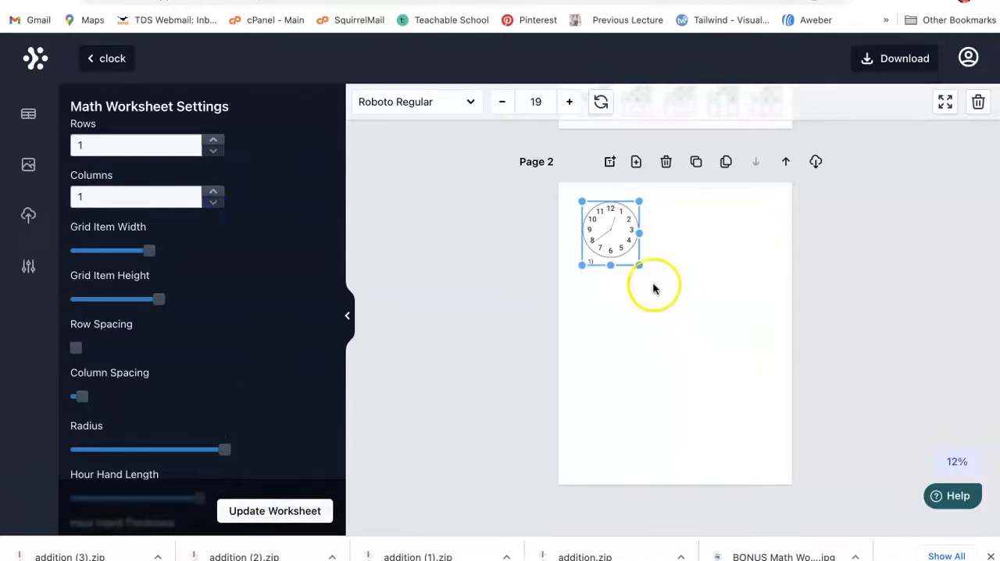
# Step: Enlarge the single clock to nearly the full width of page 2 and nudge it into a centered position
pyautogui.moveTo(639, 266); pyautogui.dragTo(781, 428)
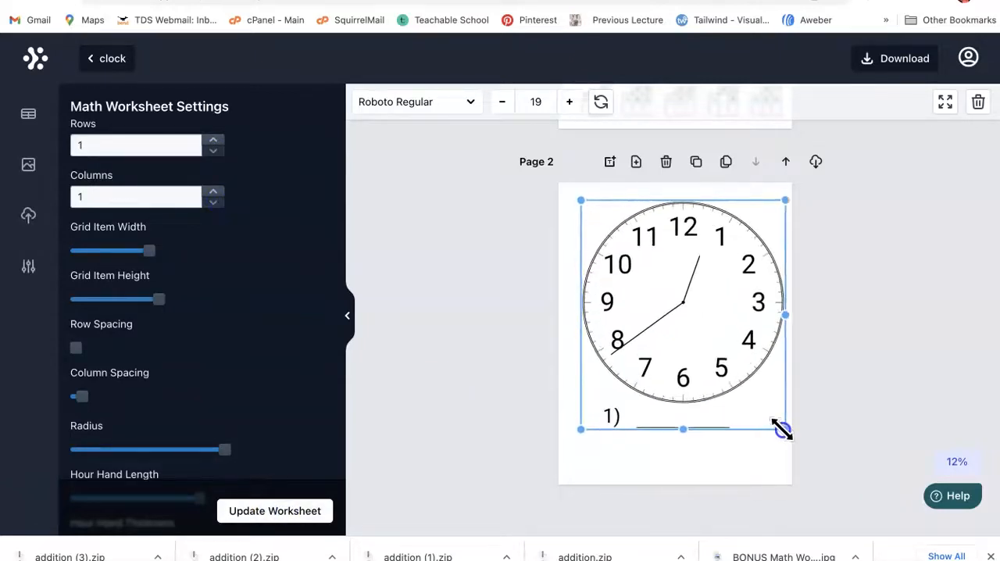
pyautogui.moveTo(748, 382); pyautogui.dragTo(739, 380)
pyautogui.click(538, 402)
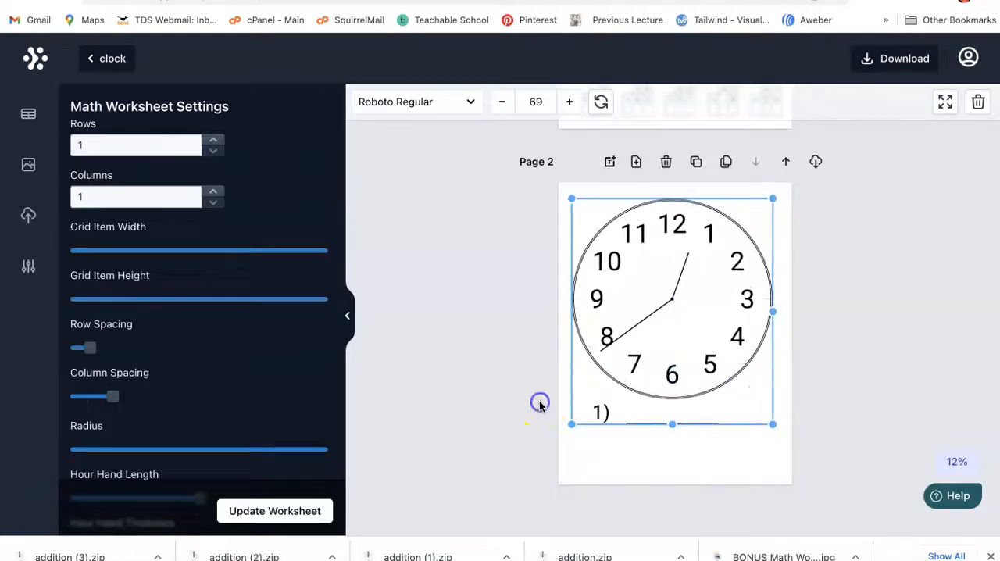
# Step: Try to show the solution on the clock worksheet and update it
pyautogui.scroll(-1, 178, 414)
pyautogui.scroll(-13, 178, 415)
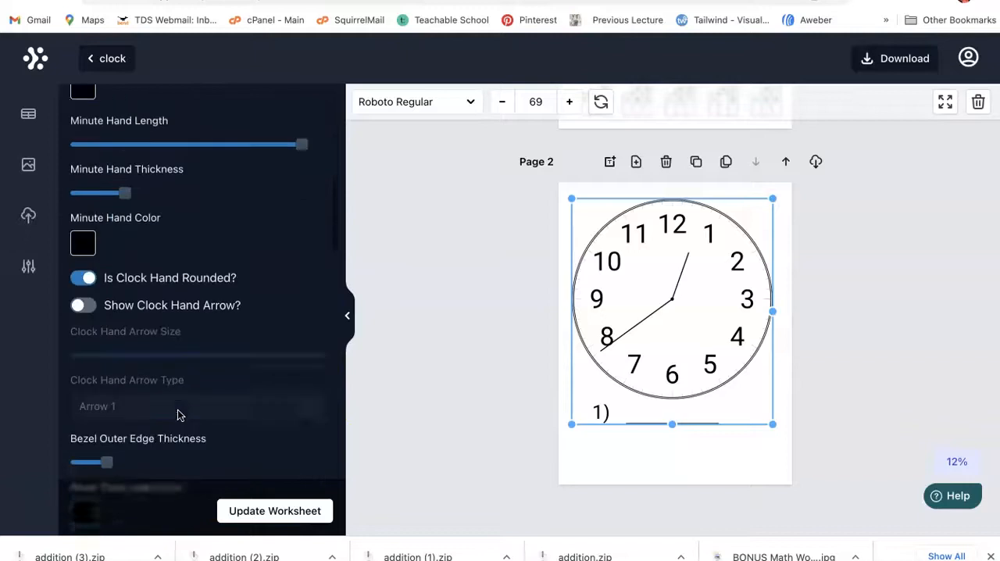
pyautogui.scroll(-15, 178, 415)
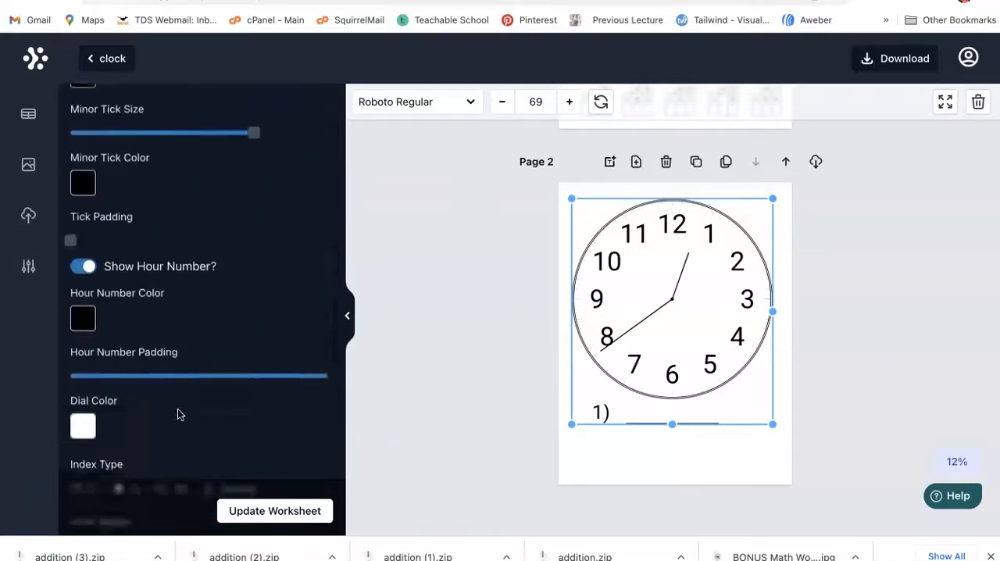
pyautogui.click(88, 461)
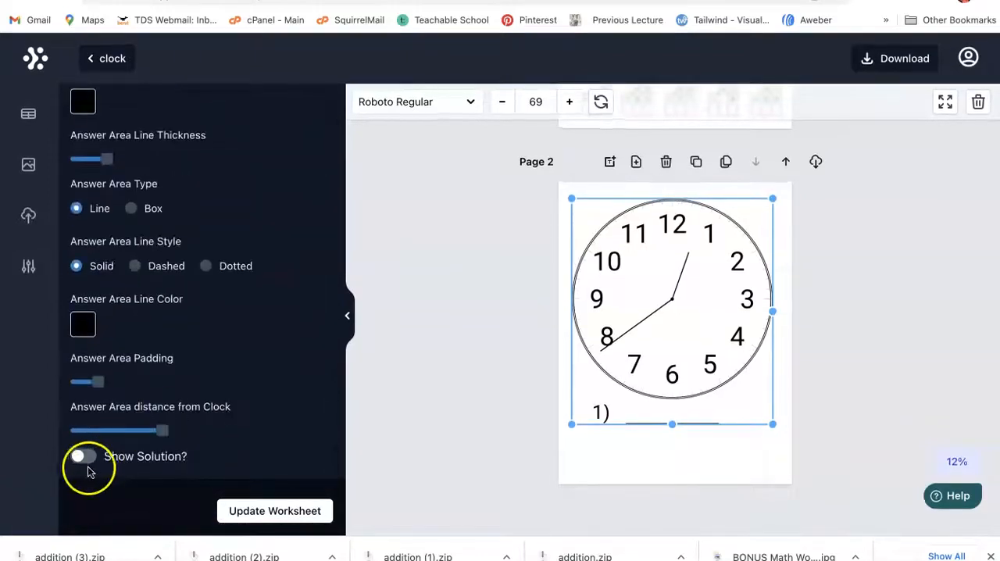
pyautogui.click(313, 510)
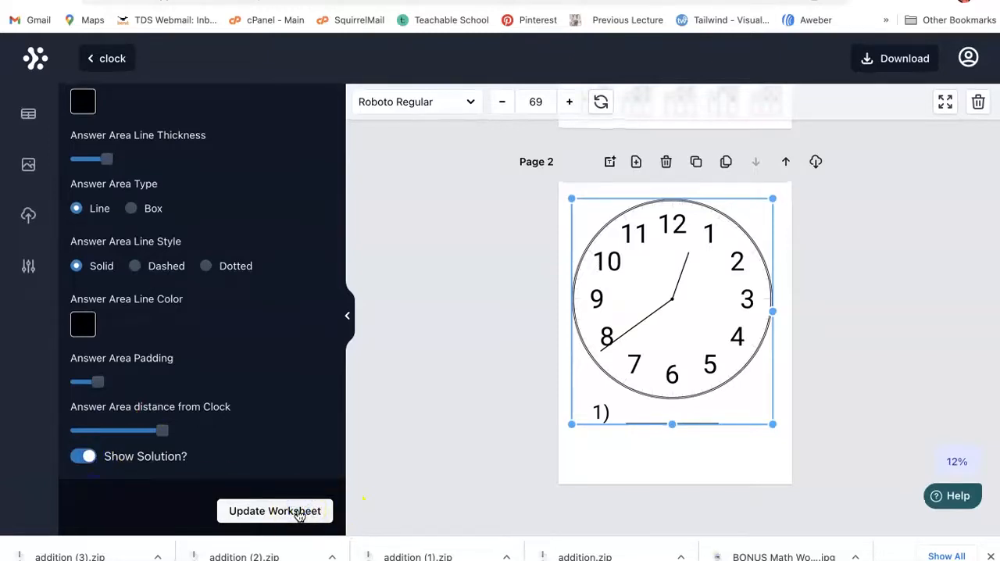
pyautogui.click(277, 519)
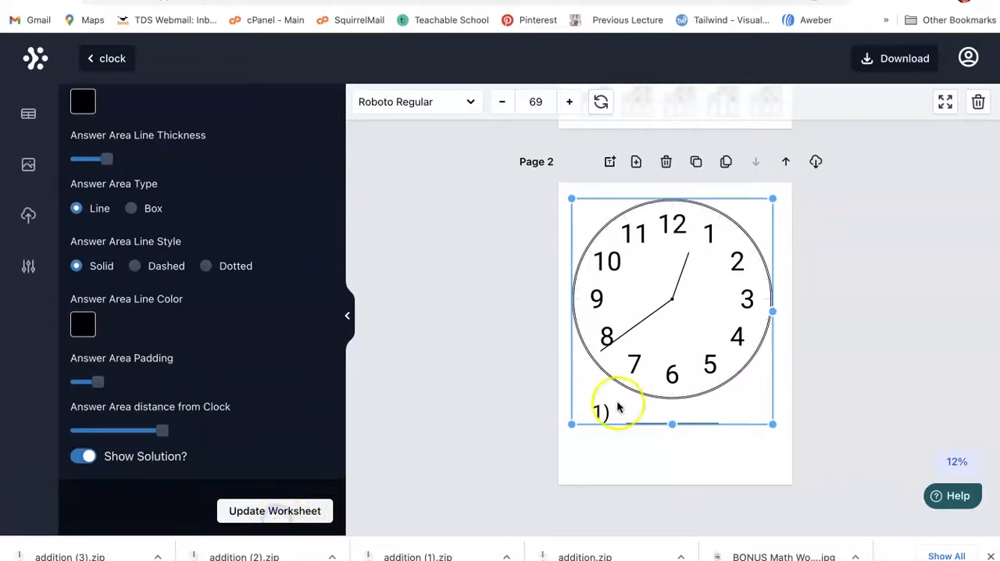
# Step: Extend the clock worksheet's frame down almost to the bottom edge of page 2 and retry showing its solution
pyautogui.moveTo(672, 422); pyautogui.dragTo(676, 466)
pyautogui.click(334, 498)
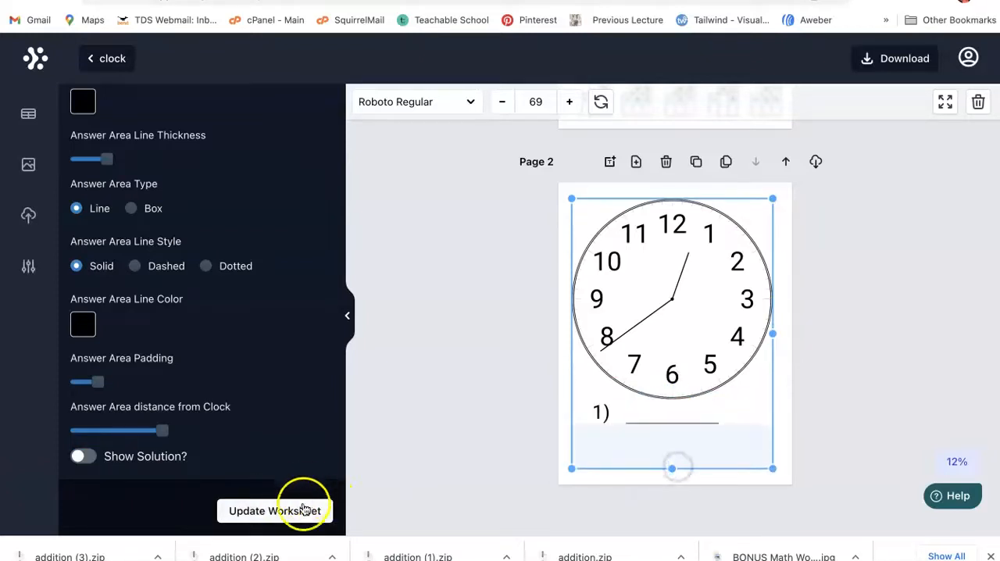
pyautogui.click(98, 458)
pyautogui.click(278, 509)
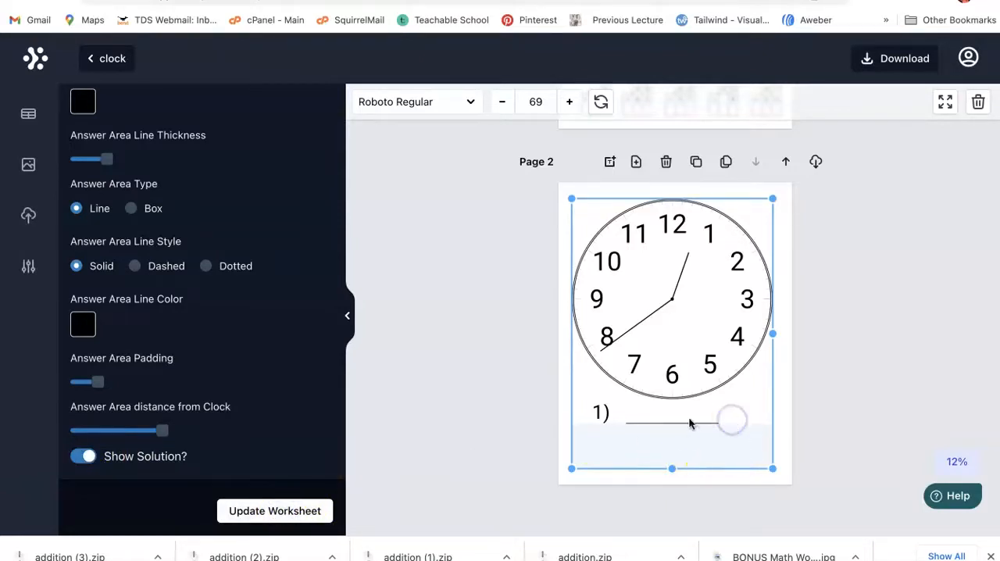
pyautogui.scroll(1, 685, 413)
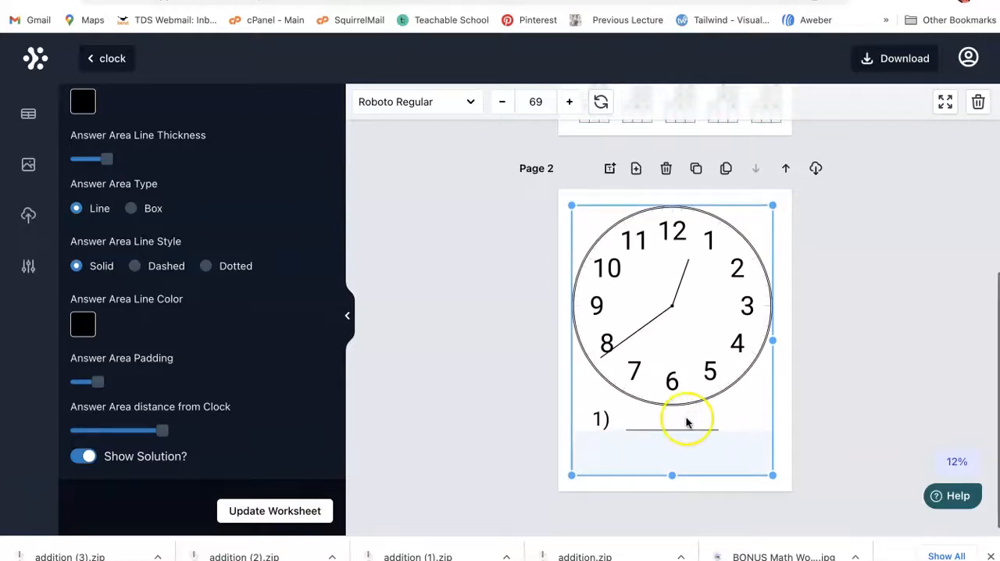
pyautogui.scroll(-1, 685, 422)
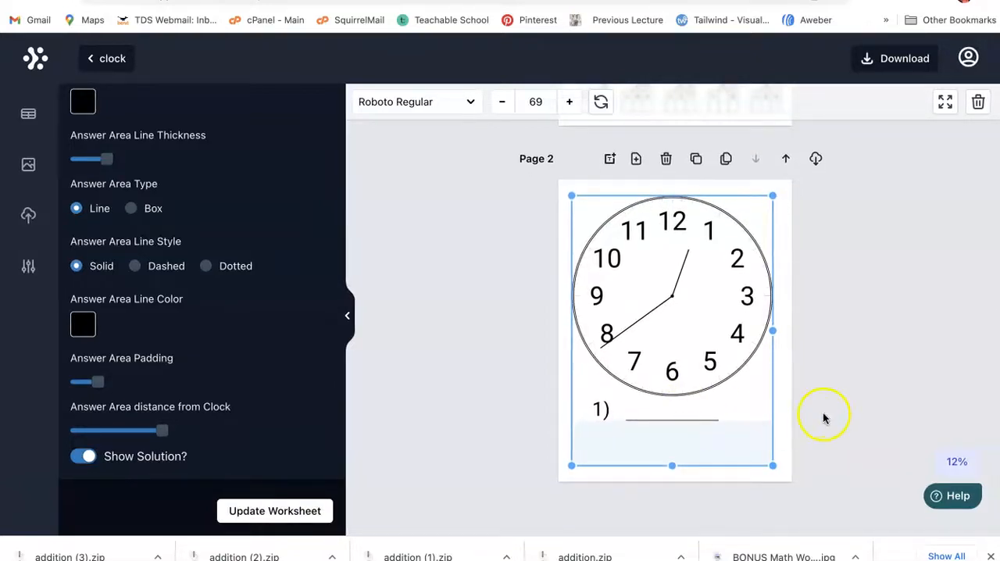
pyautogui.scroll(1, 823, 417)
pyautogui.scroll(-1, 823, 417)
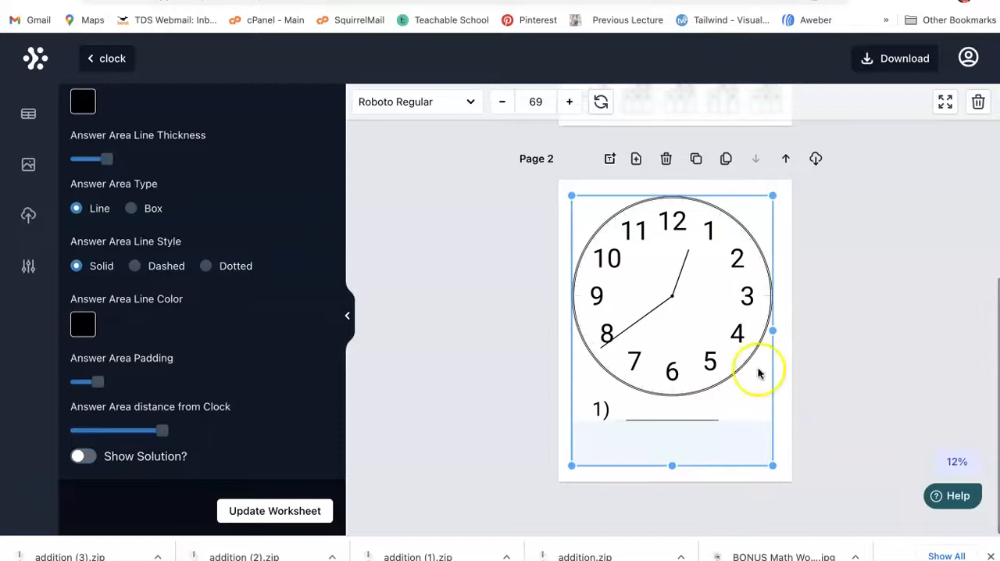
# Step: Add two blank pages after page 2 and return to the overview of all worksheet template categories
pyautogui.click(639, 160)
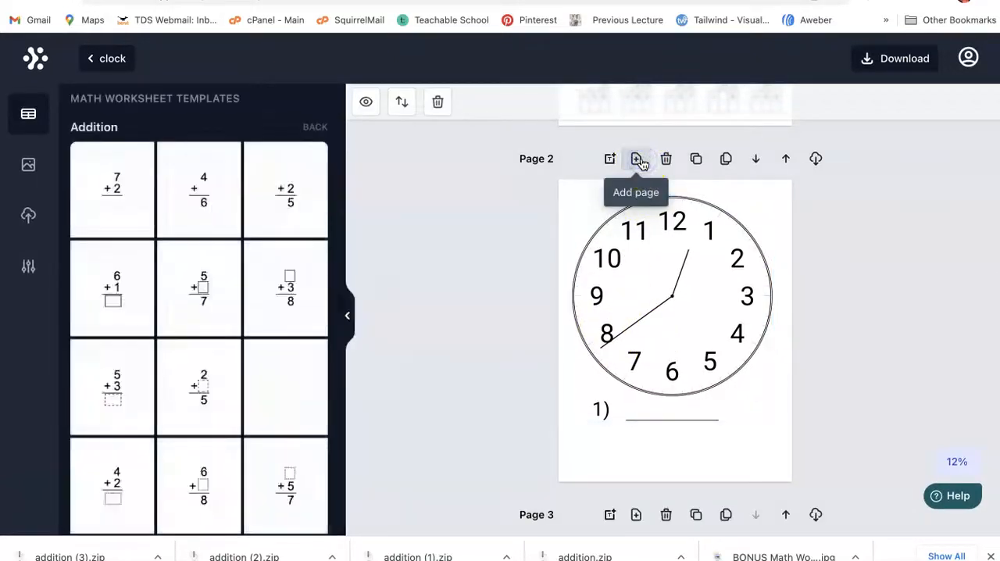
pyautogui.click(313, 126)
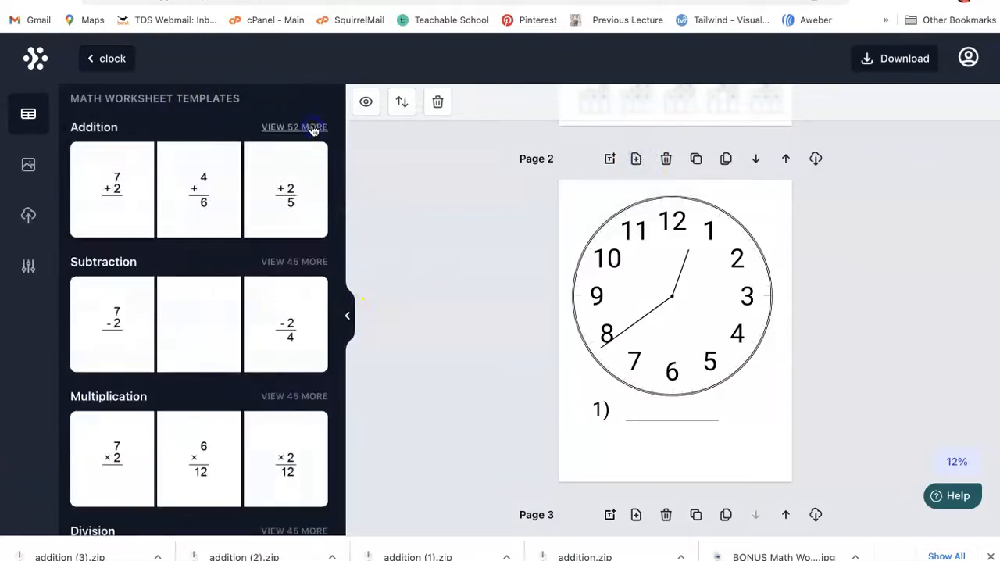
pyautogui.click(635, 160)
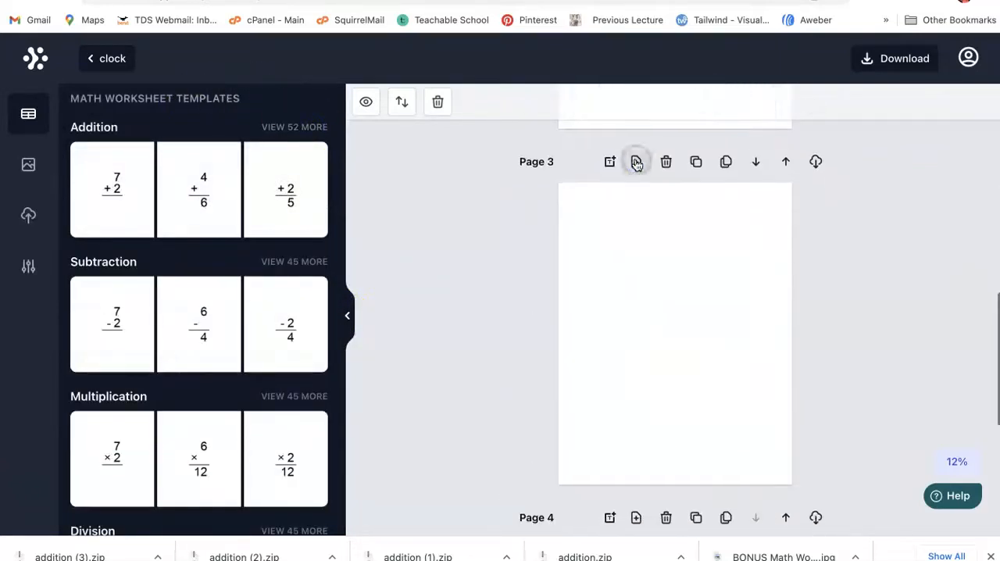
# Step: Add the clock worksheet template with multiple-choice time answers to the blank page 3
pyautogui.scroll(-3, 138, 286)
pyautogui.scroll(-5, 138, 286)
pyautogui.scroll(2, 138, 286)
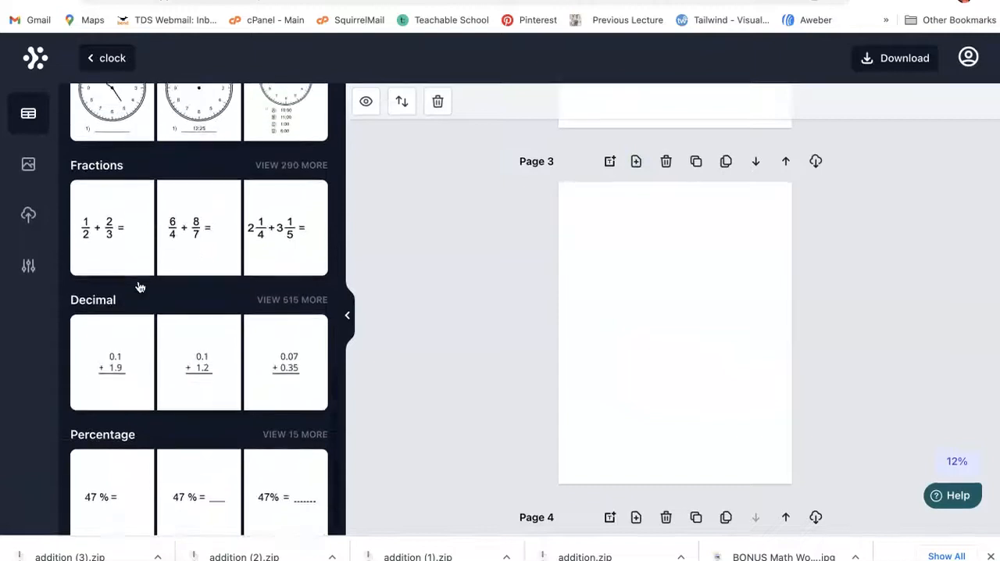
pyautogui.click(285, 207)
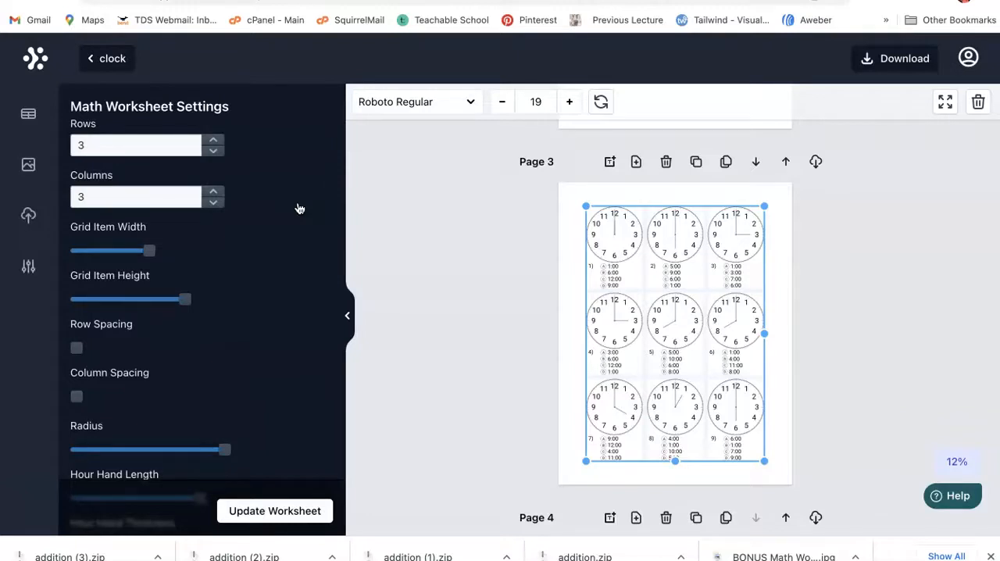
# Step: Insert the curly looping arrow image on page 3 and place it in the page's upper-left corner above the first clock
pyautogui.click(26, 169)
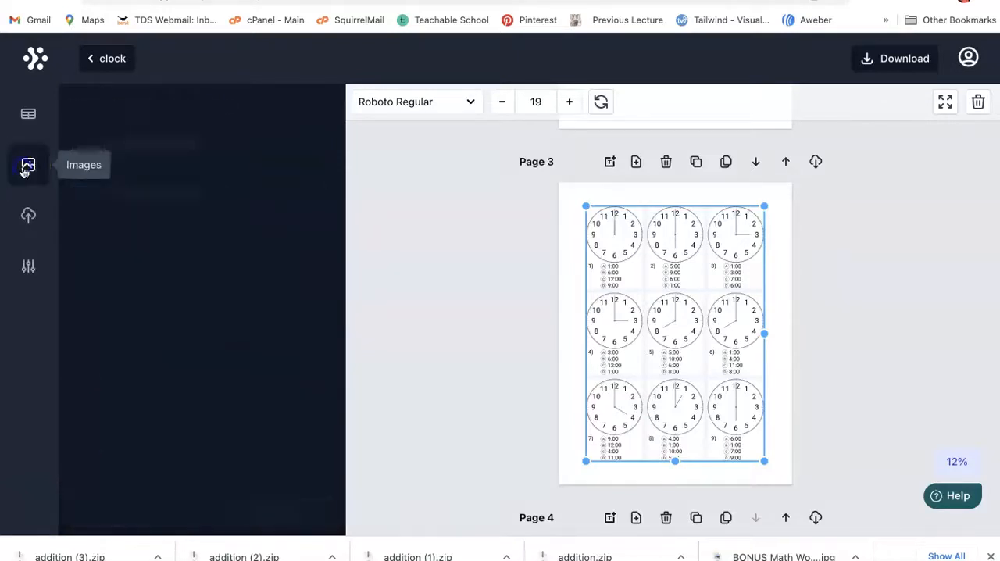
pyautogui.click(118, 365)
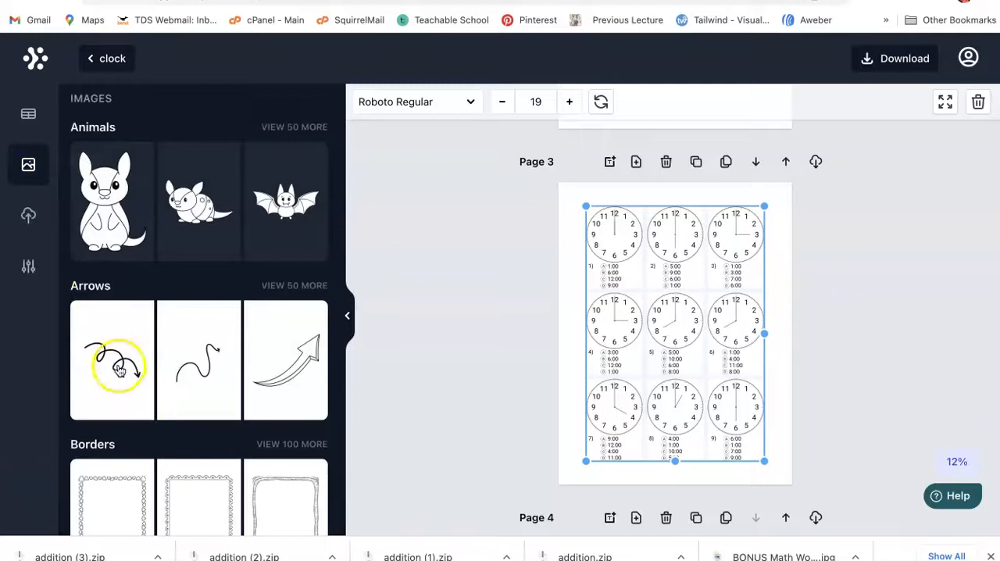
pyautogui.moveTo(655, 332); pyautogui.dragTo(601, 216)
pyautogui.click(898, 253)
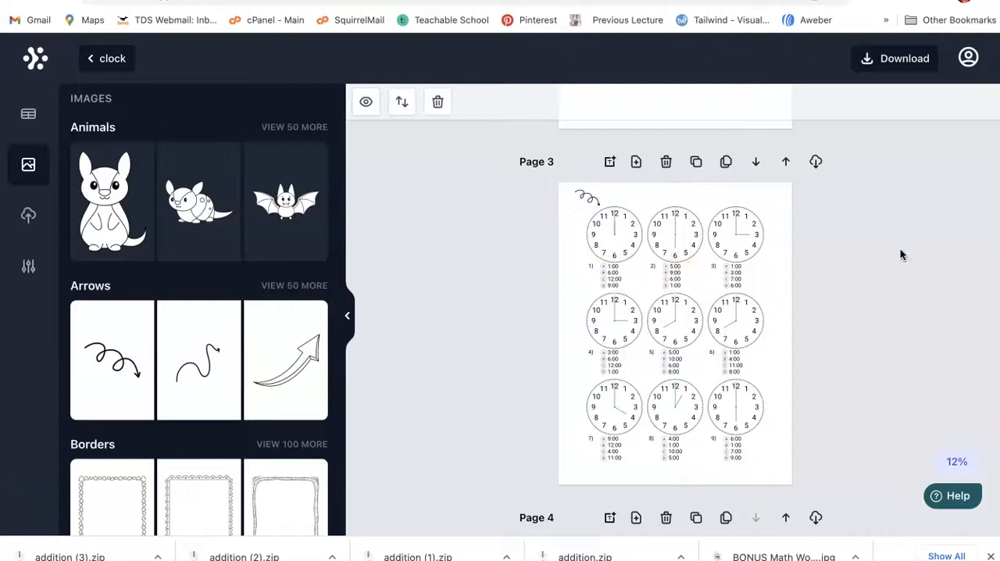
# Step: Check which download formats are available for the clock collection
pyautogui.click(896, 63)
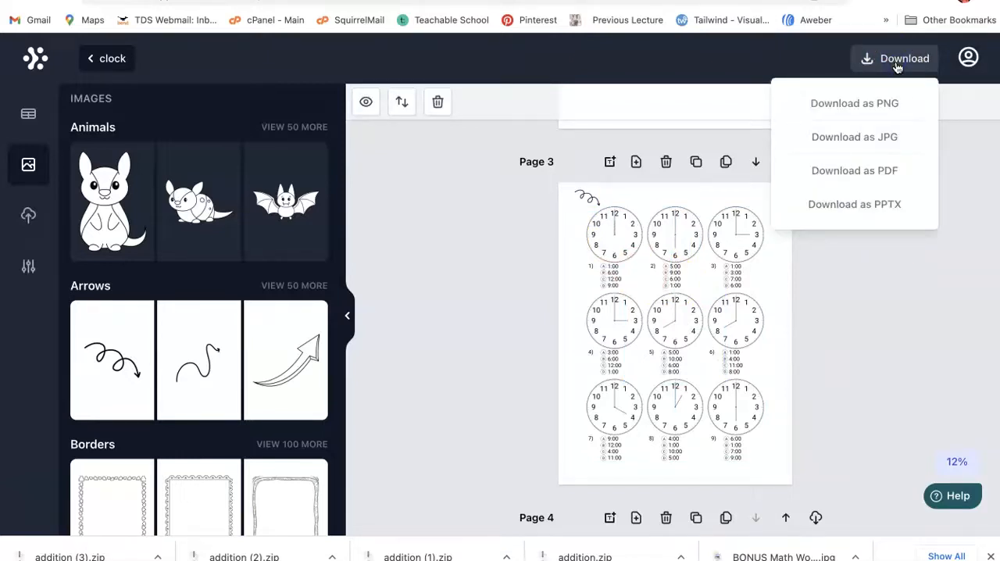
pyautogui.click(870, 117)
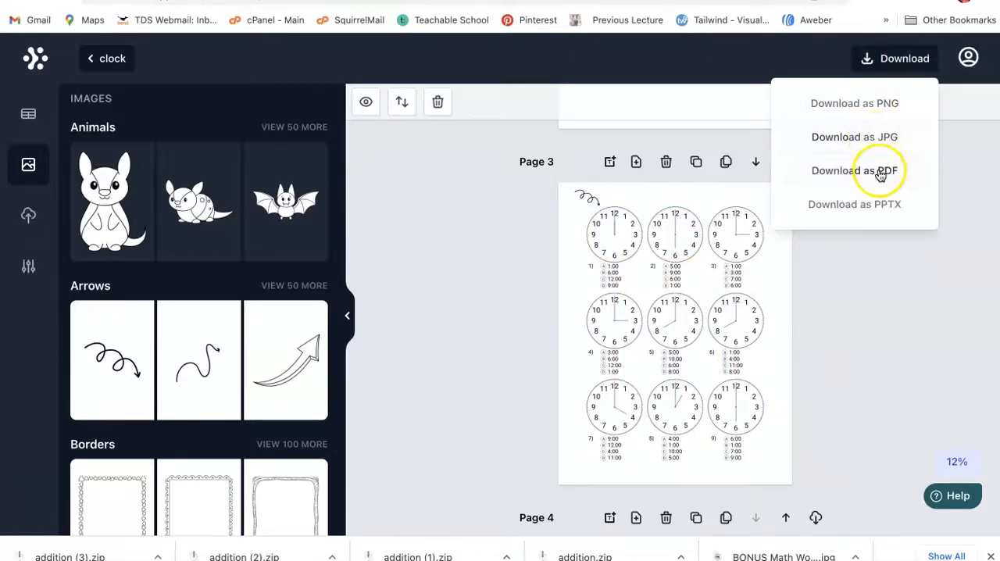
pyautogui.click(898, 271)
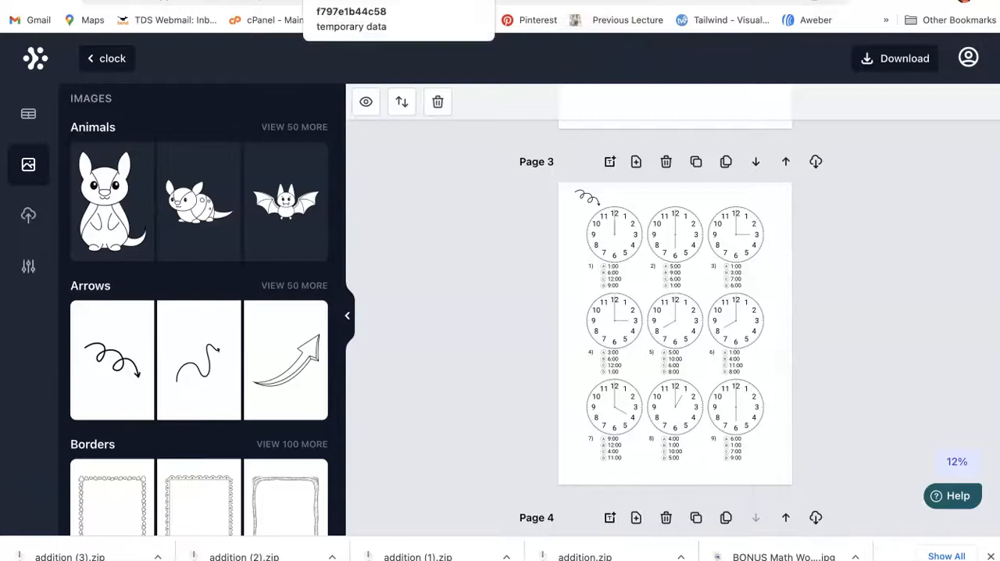
# Step: Switch to the 12-page food coloring book PDF and examine its first page, cover and cupcake page
pyautogui.click(336, 0)
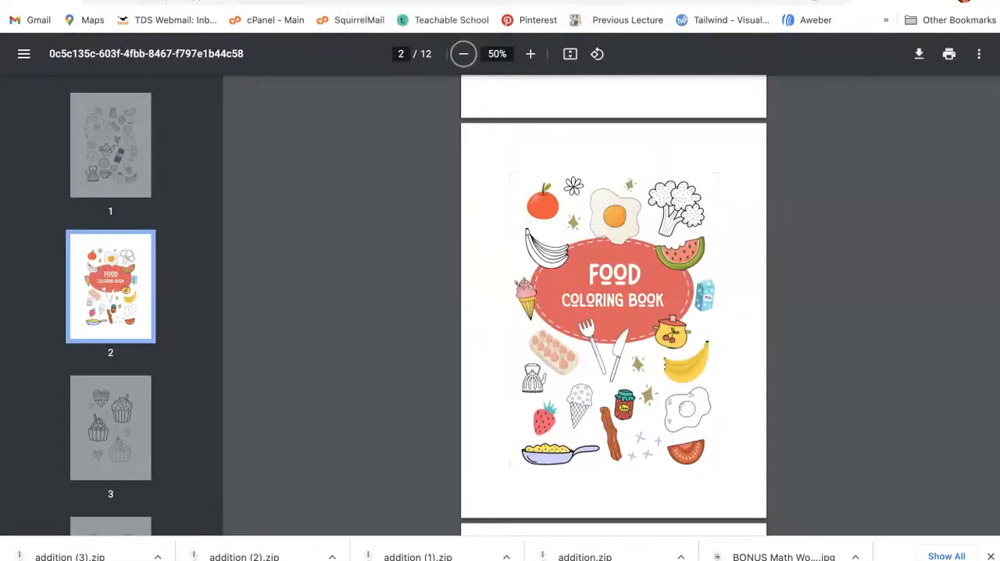
pyautogui.scroll(-1, 365, 230)
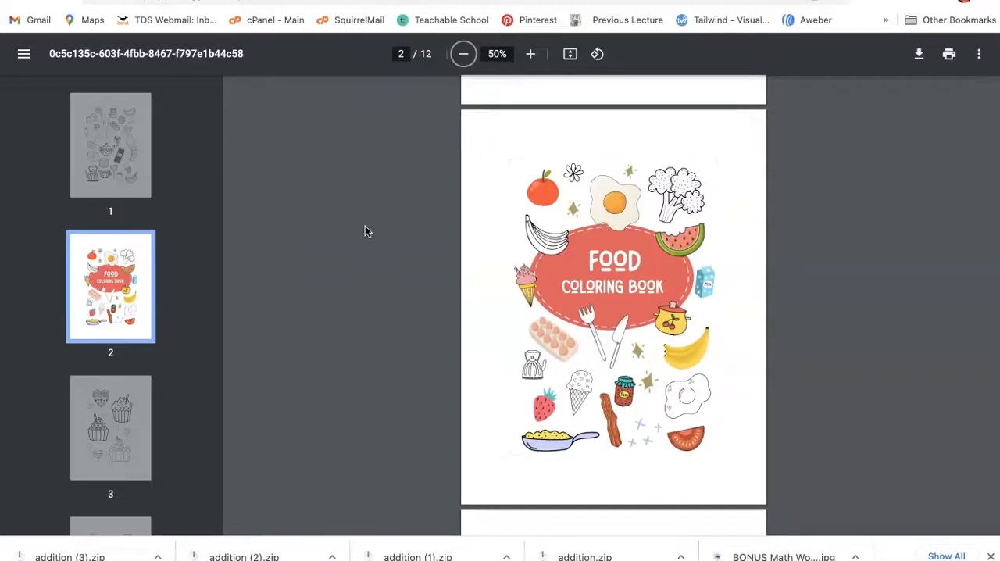
pyautogui.click(102, 182)
pyautogui.click(99, 397)
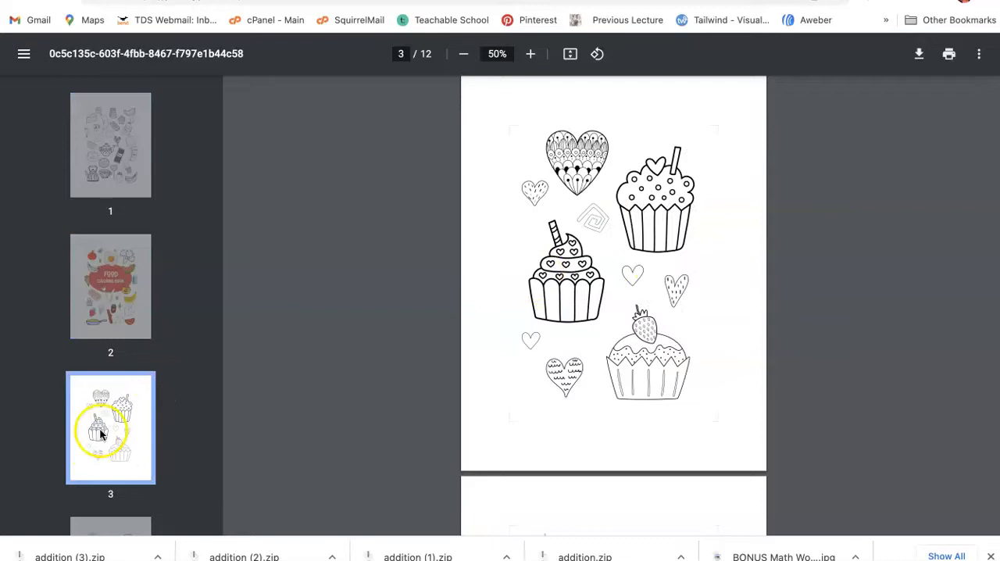
pyautogui.scroll(-2, 121, 394)
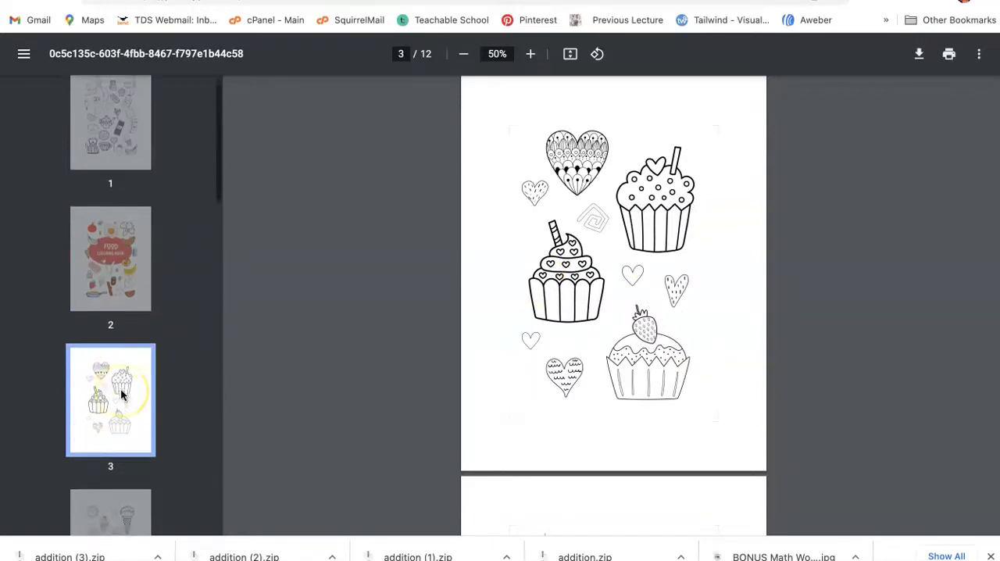
pyautogui.scroll(1, 123, 390)
pyautogui.click(119, 296)
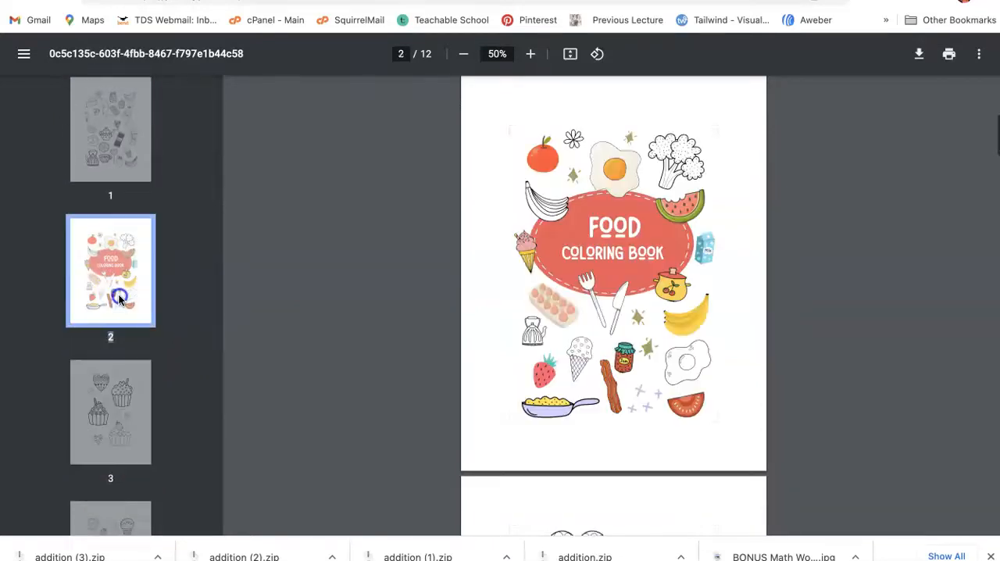
pyautogui.click(117, 152)
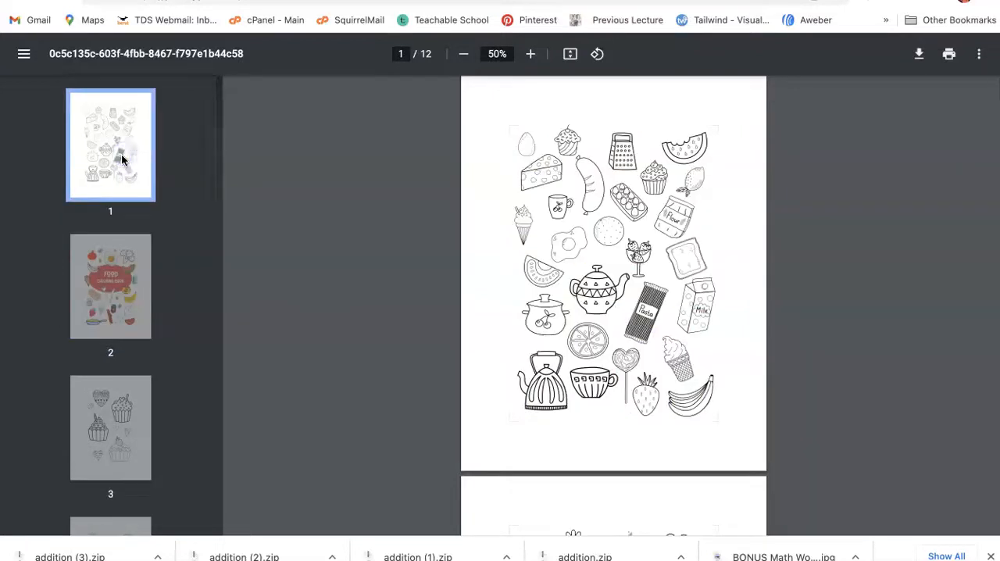
pyautogui.click(109, 254)
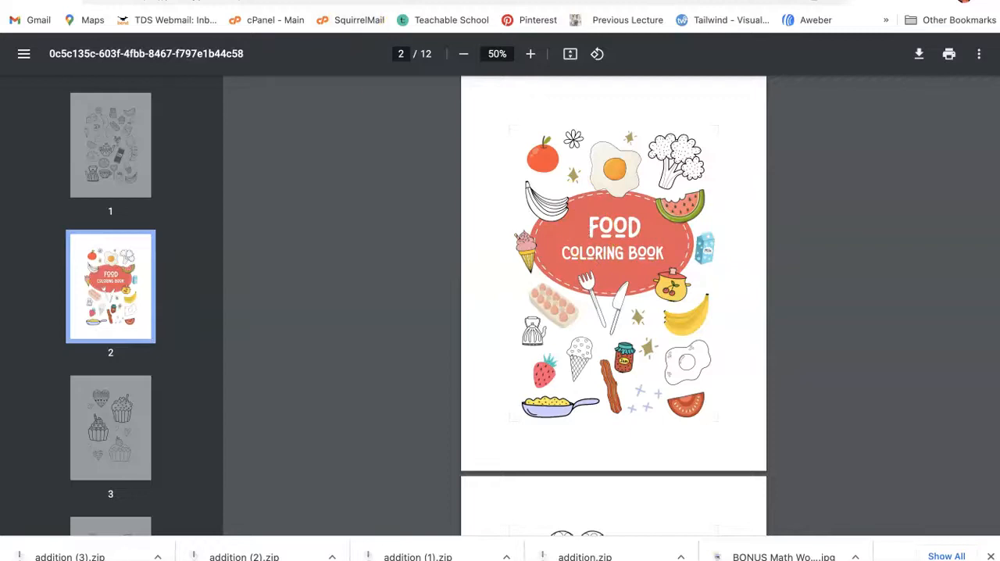
# Step: Switch to the Weekly Planner for Kids PDF and view its second page with Thursday through Sunday
pyautogui.hotkey('ctrl', 'Tab')
pyautogui.click(95, 293)
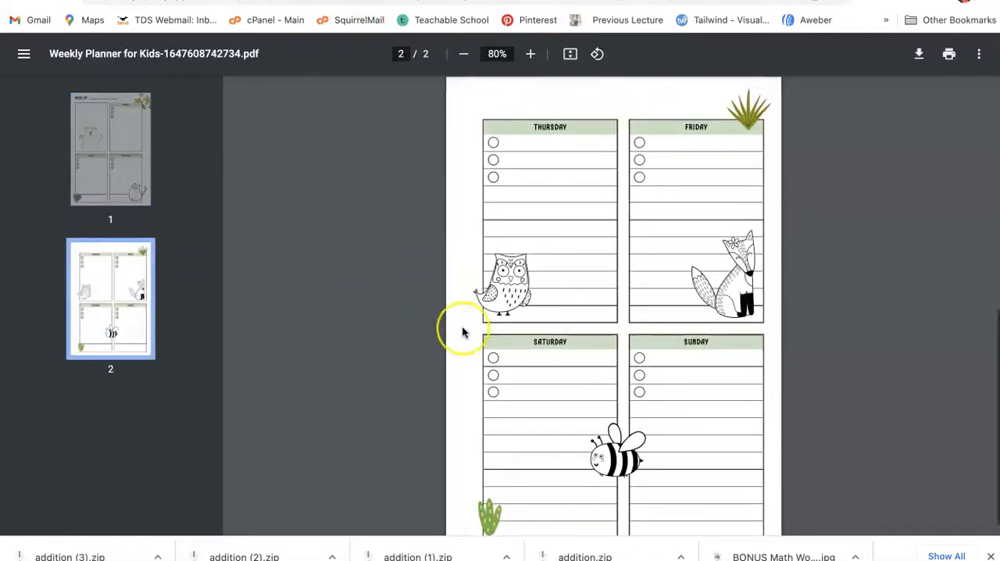
pyautogui.scroll(-1, 462, 331)
# Step: Examine the cover spread of the 6-page Coloring Book Food PDF and compare it with the other open food coloring book versions
pyautogui.hotkey('ctrl', 'Tab')
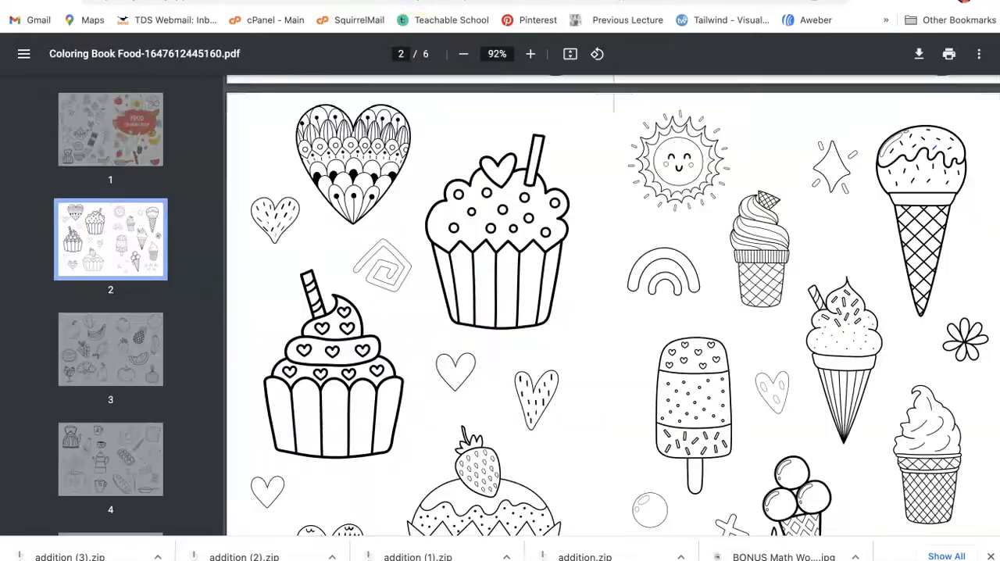
pyautogui.click(104, 145)
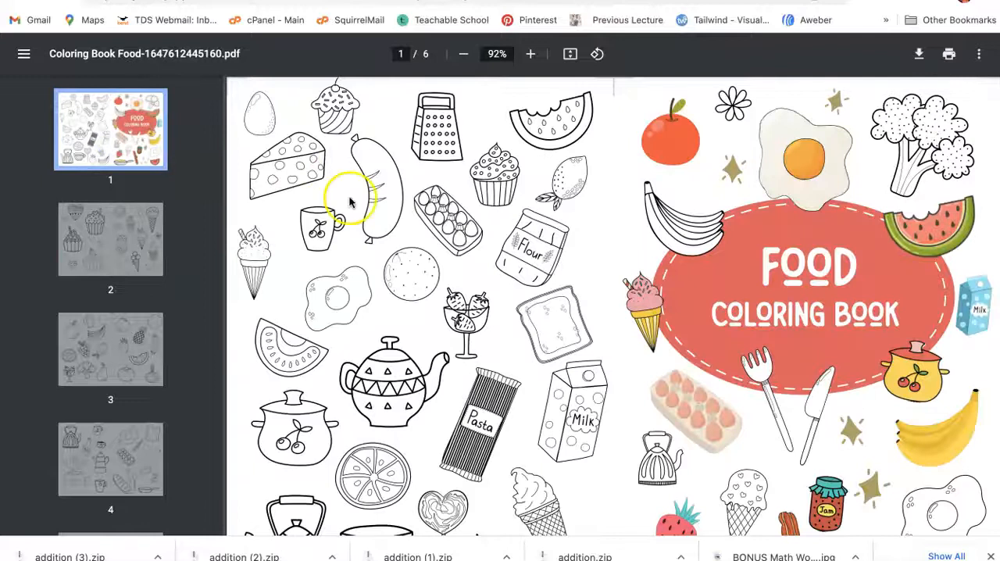
pyautogui.hotkey('ctrl', 'Tab')
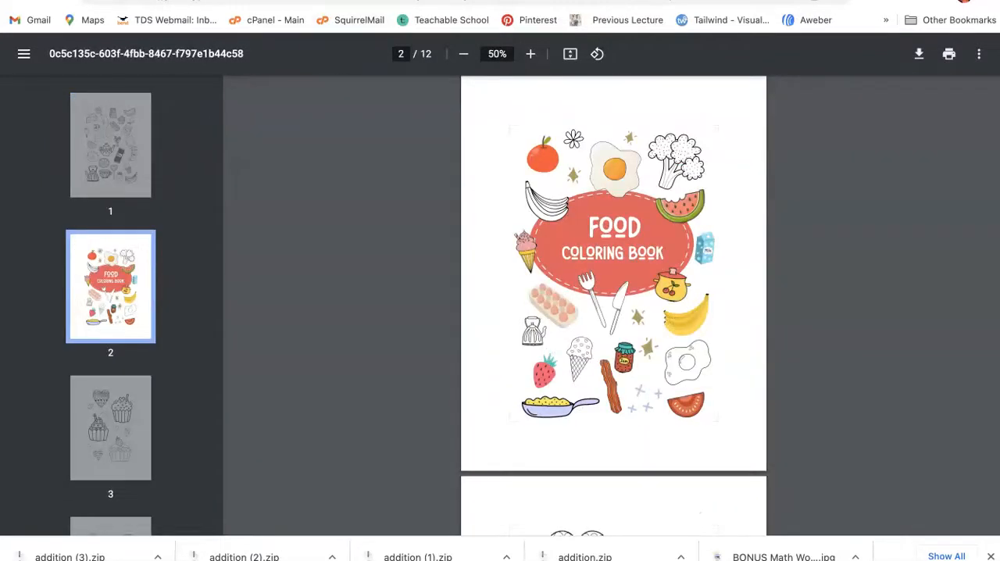
pyautogui.hotkey('ctrl', 'shift', 'Tab')
pyautogui.hotkey('ctrl', 'shift', 'Tab')
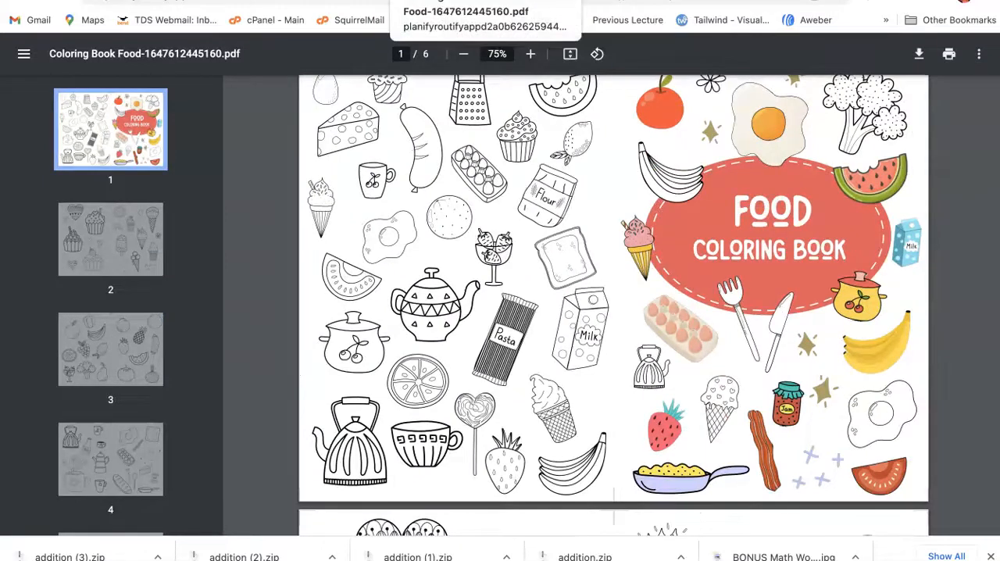
# Step: Switch to the Coloring Book Transportation PDF and examine its cover and first page
pyautogui.click(446, 1)
pyautogui.scroll(-3, 324, 245)
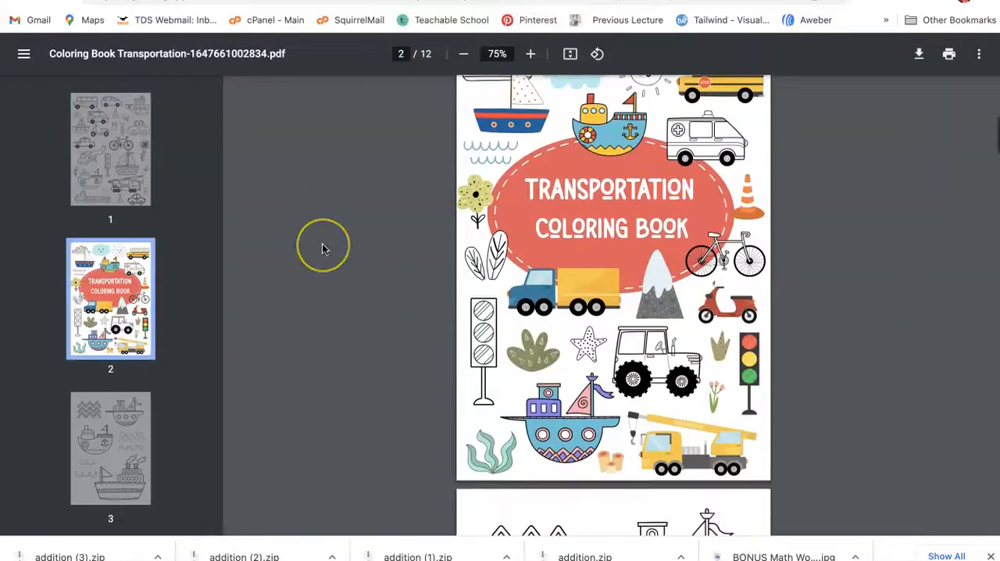
pyautogui.scroll(1, 322, 249)
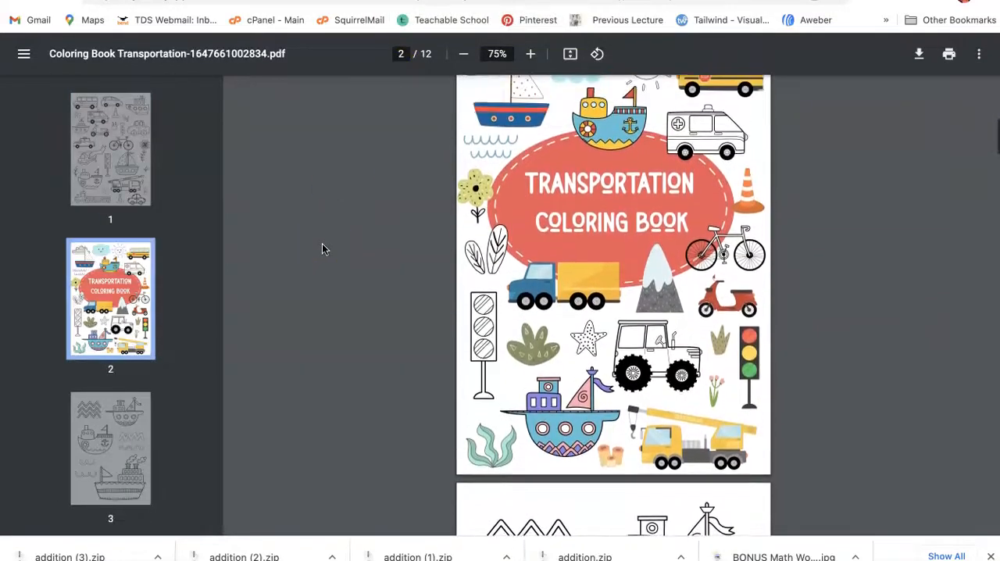
pyautogui.click(112, 156)
# Step: Page through the transportation book's interior coloring pages, from the boats on page 3 to the helicopter on page 6
pyautogui.scroll(-2, 86, 301)
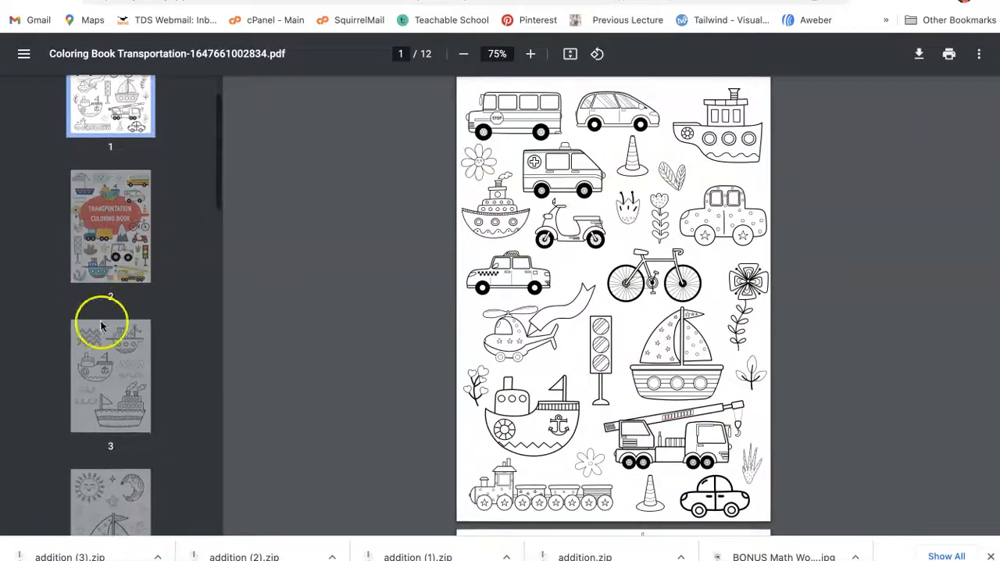
pyautogui.click(100, 336)
pyautogui.scroll(-3, 105, 332)
pyautogui.scroll(-1, 107, 332)
pyautogui.click(105, 252)
pyautogui.click(105, 322)
pyautogui.scroll(-2, 105, 321)
pyautogui.click(105, 322)
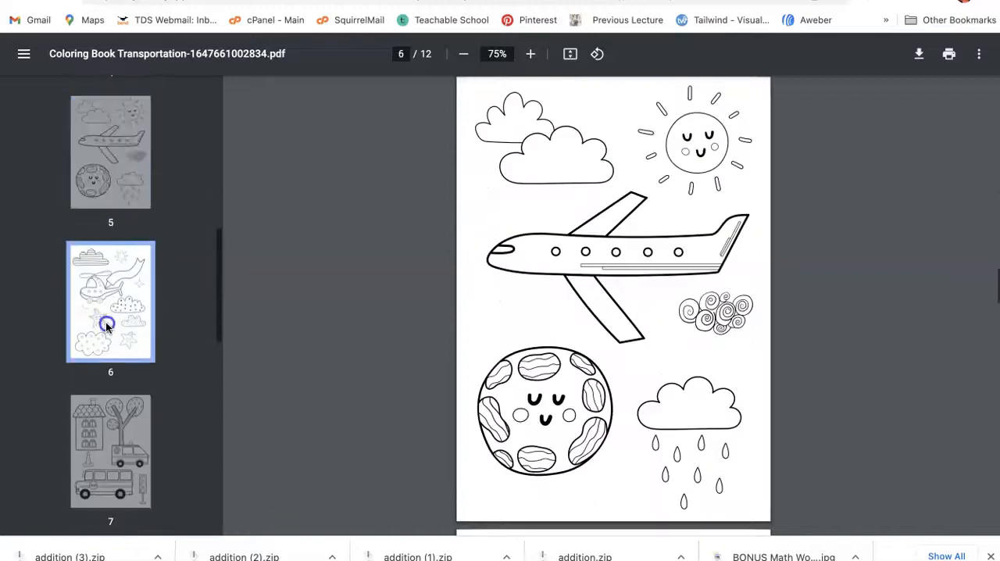
pyautogui.click(105, 414)
pyautogui.scroll(8, 760, 174)
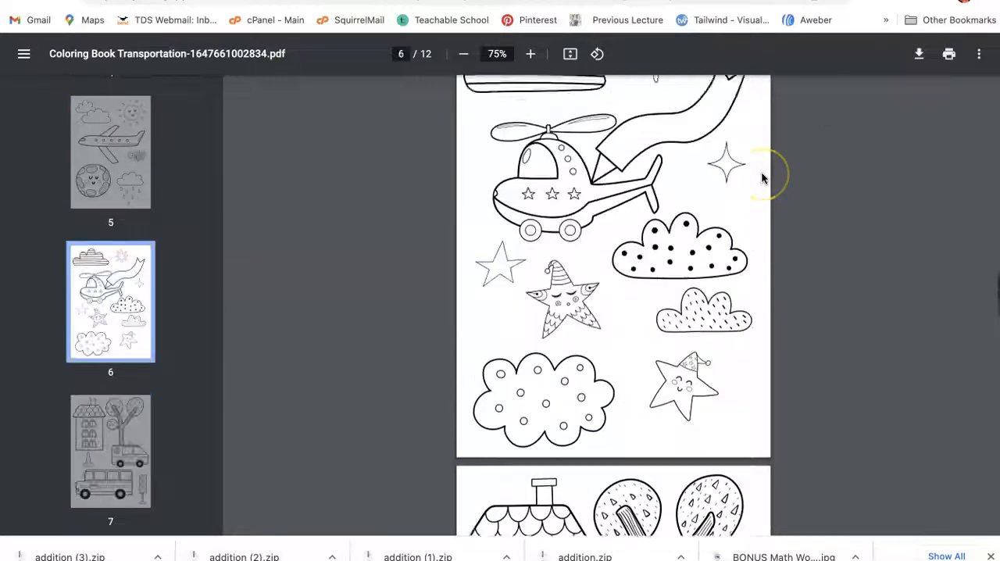
# Step: Switch to the Etsy results page and search for "coloring books" instead of math worksheets
pyautogui.click(720, 2)
pyautogui.scroll(20, 556, 181)
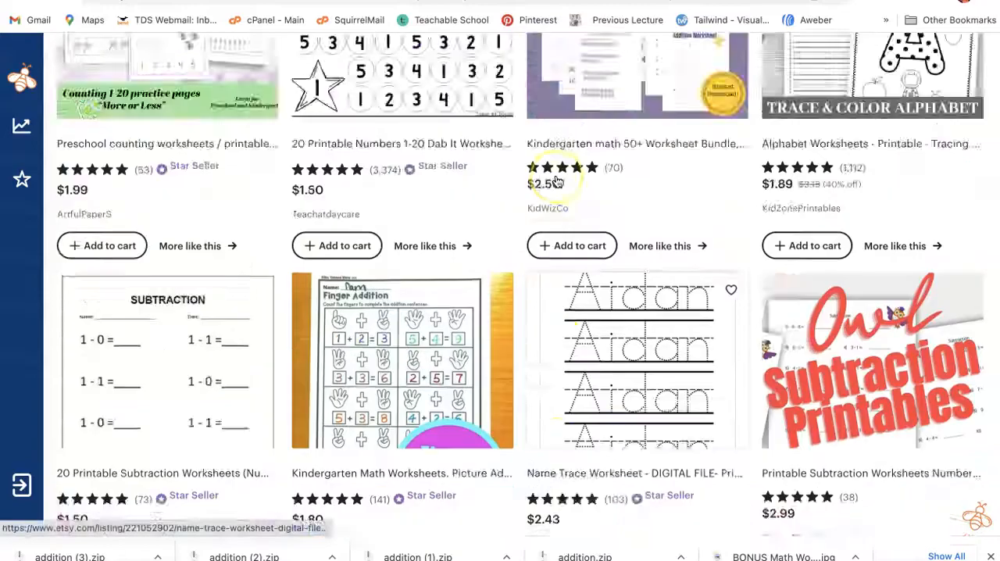
pyautogui.scroll(10, 557, 182)
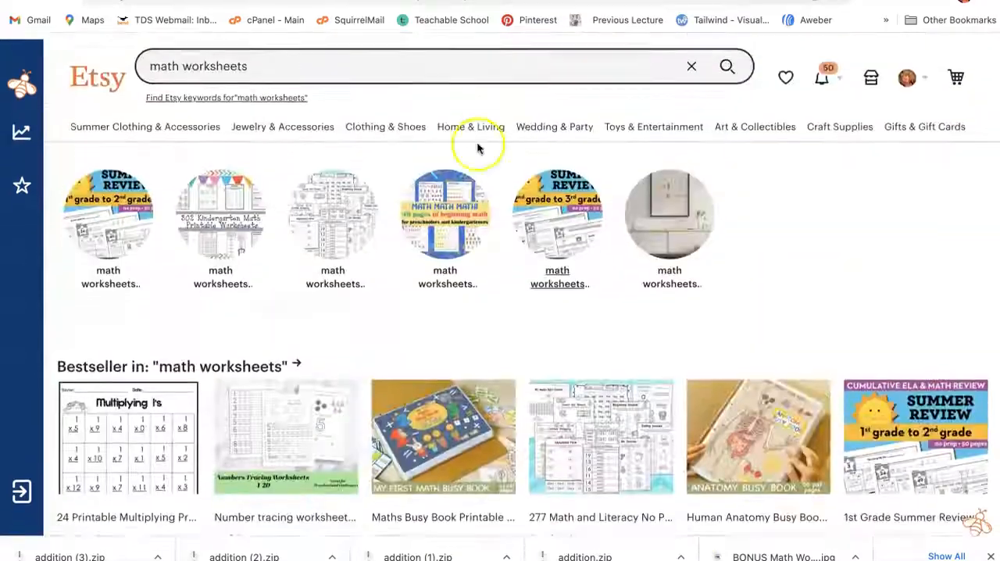
pyautogui.tripleClick(235, 56)
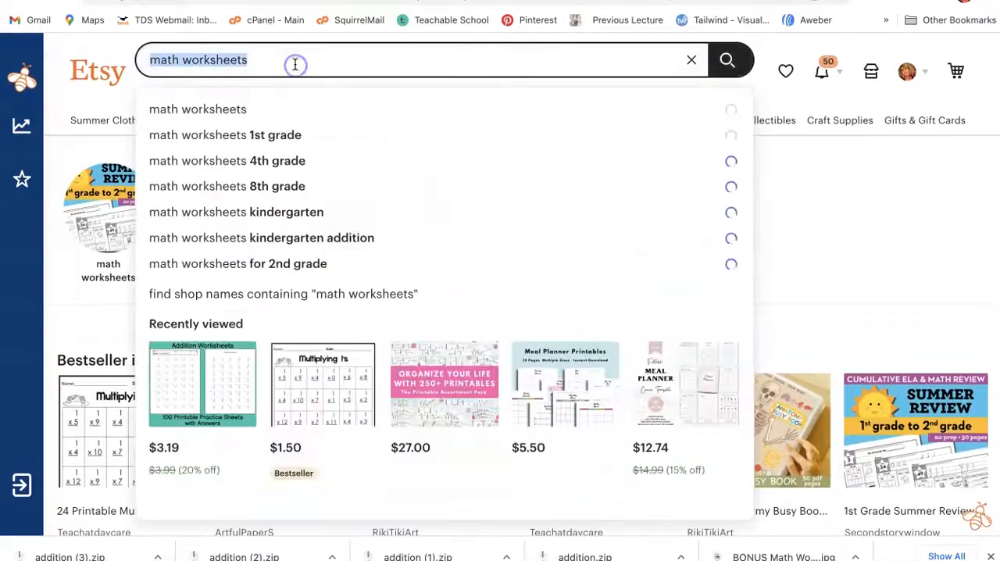
pyautogui.press('BackSpace')
pyautogui.write('coloring books')
pyautogui.press('Return')
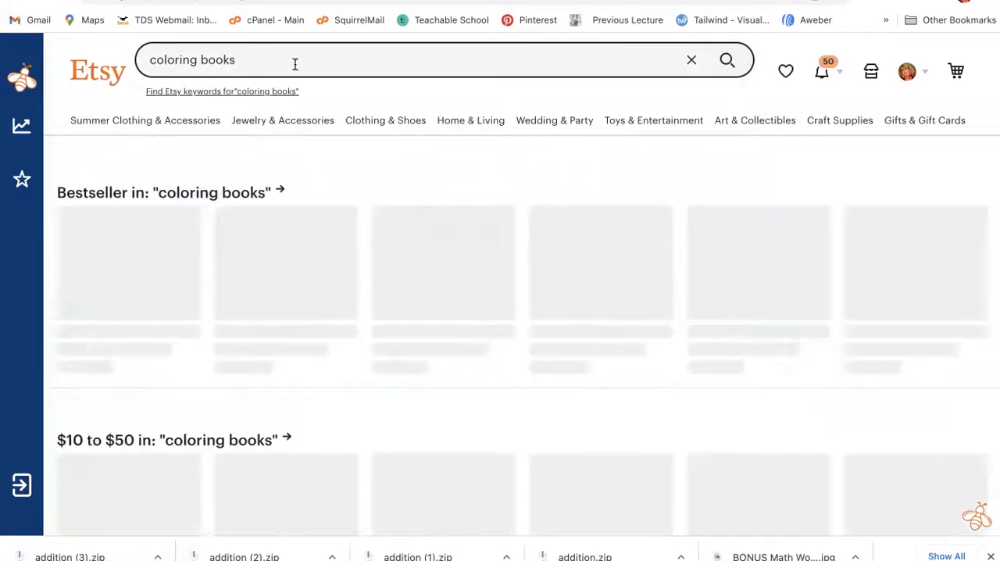
# Step: Browse the Etsy coloring book listings and review their prices, ratings and page counts
pyautogui.scroll(-4, 148, 362)
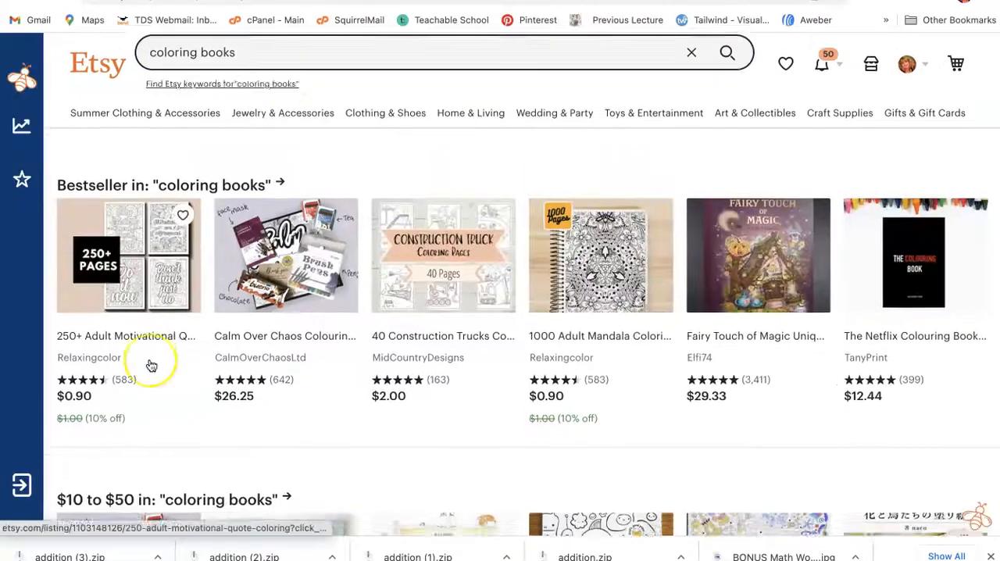
pyautogui.scroll(-7, 151, 365)
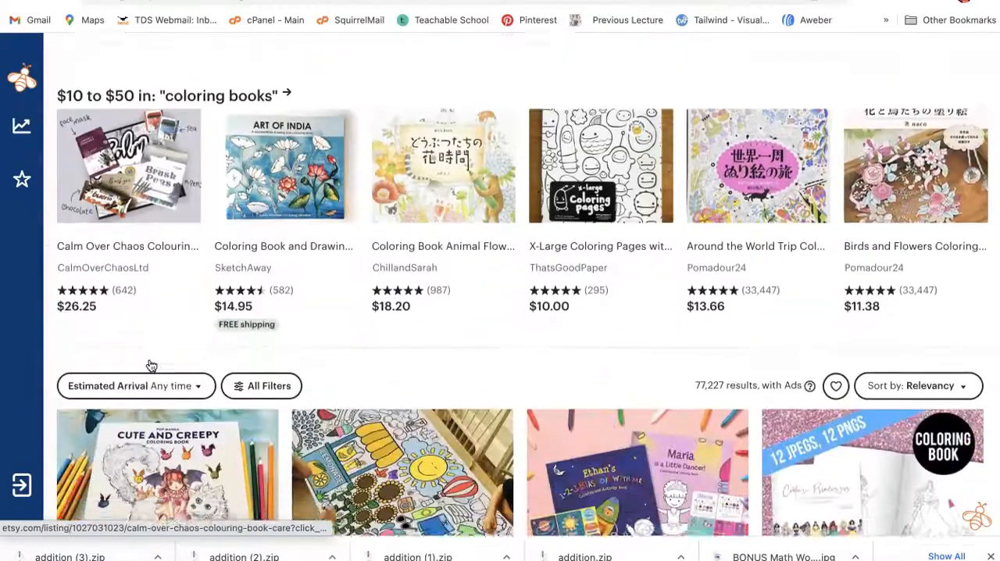
pyautogui.scroll(-4, 150, 365)
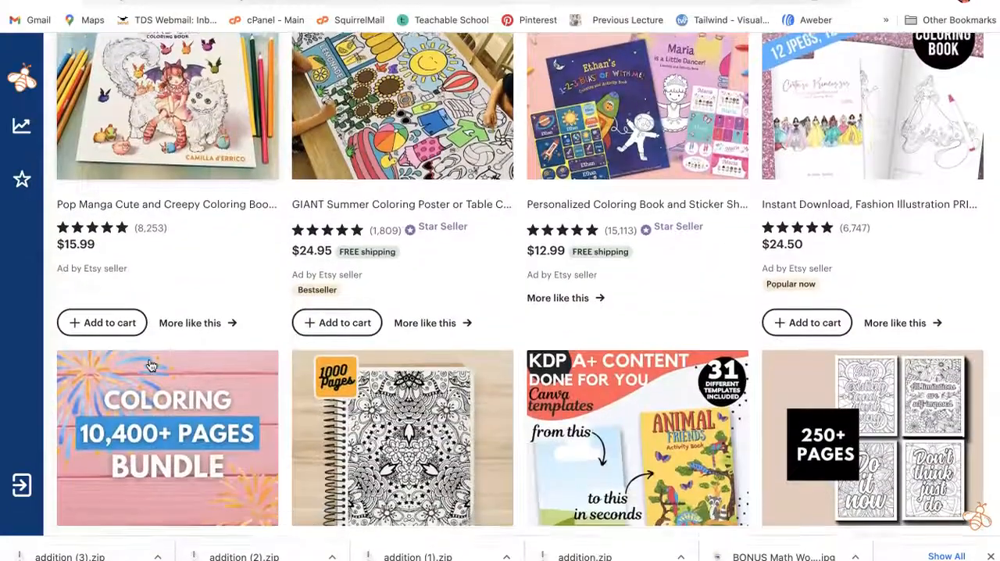
pyautogui.scroll(-4, 151, 365)
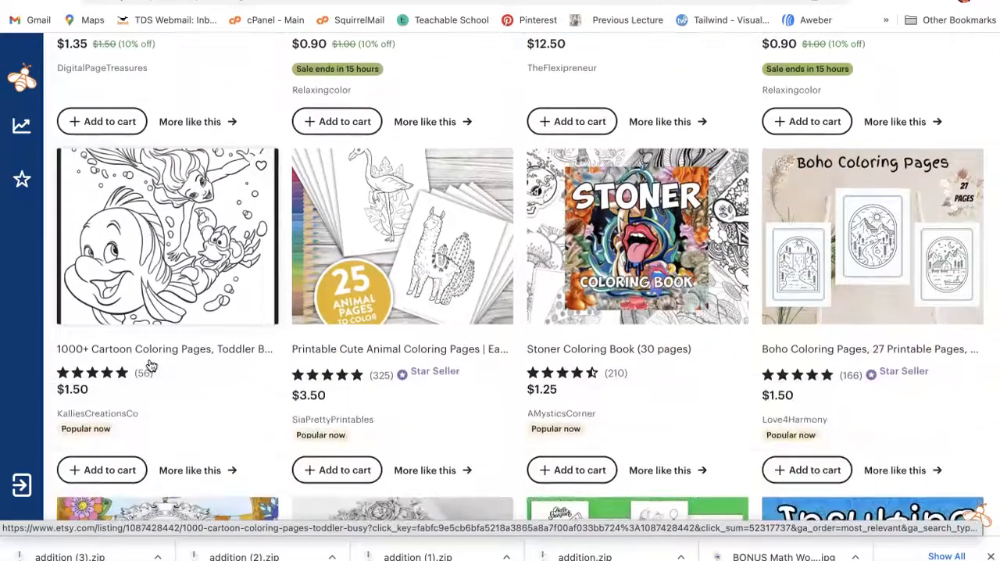
pyautogui.scroll(-1, 151, 364)
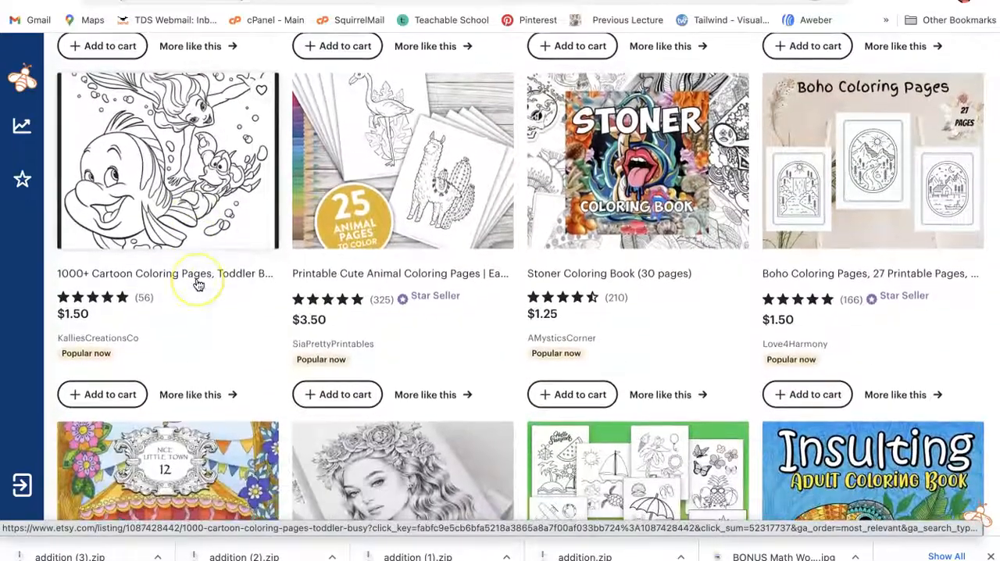
pyautogui.scroll(10, 201, 281)
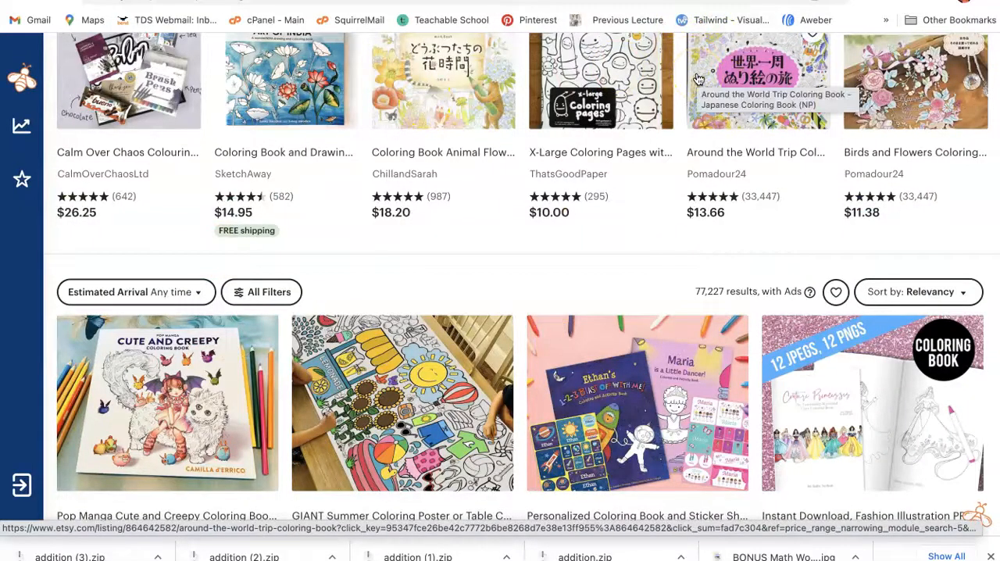
# Step: Switch back to the Coloring Book Transportation PDF and return to the pages at its beginning
pyautogui.hotkey('ctrl', 'Tab')
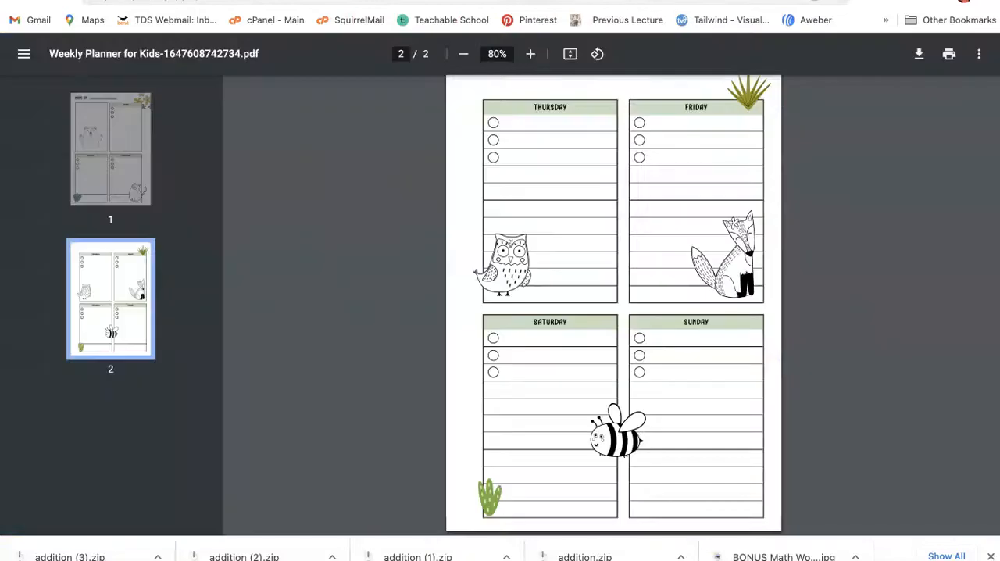
pyautogui.hotkey('ctrl', 'Tab')
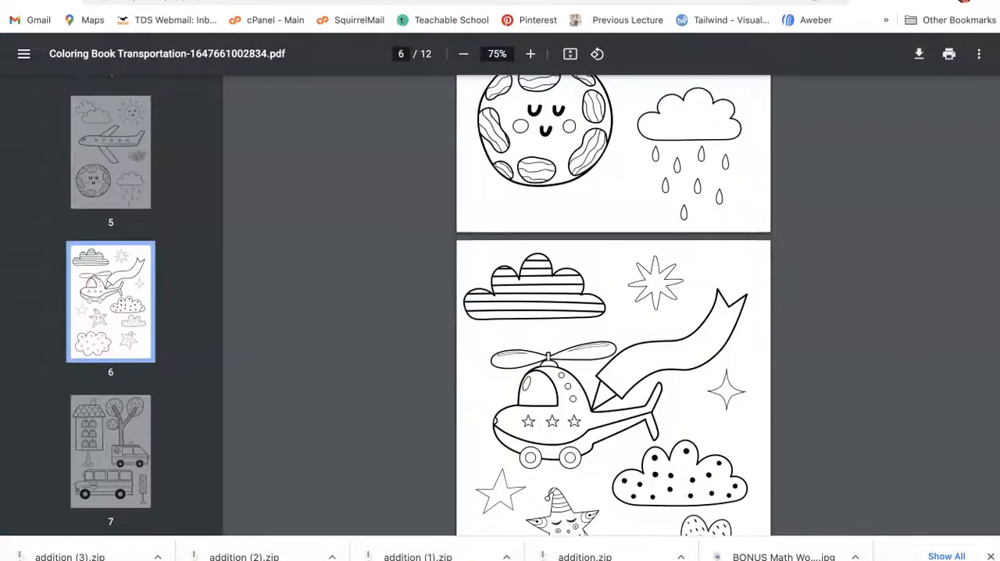
pyautogui.scroll(15, 349, 250)
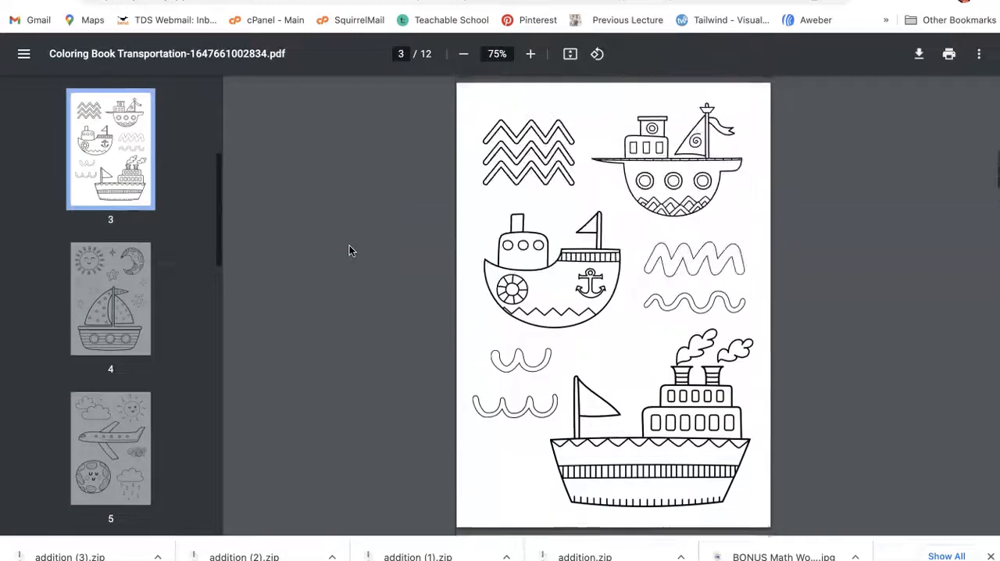
pyautogui.scroll(5, 349, 250)
pyautogui.click(111, 299)
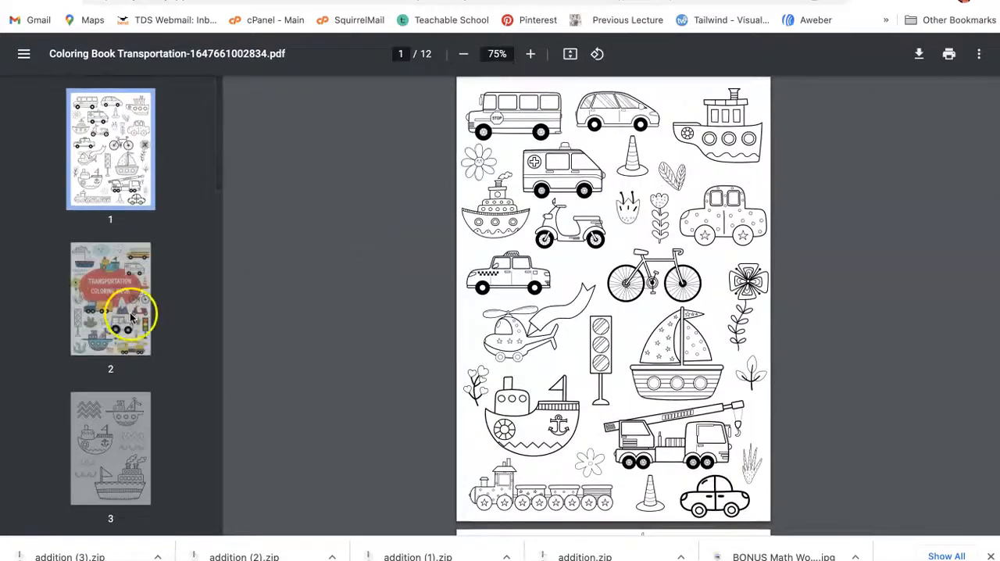
# Step: Go back through the open Weekly Planner for Kids and Food coloring book PDFs to the Coloring Book Nature PDF
pyautogui.click(383, 2)
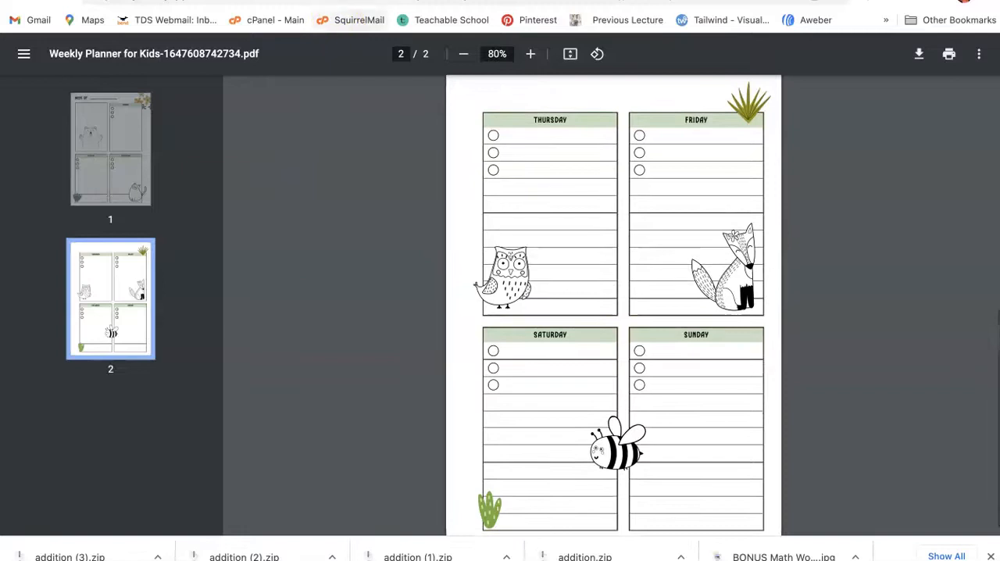
pyautogui.click(339, 1)
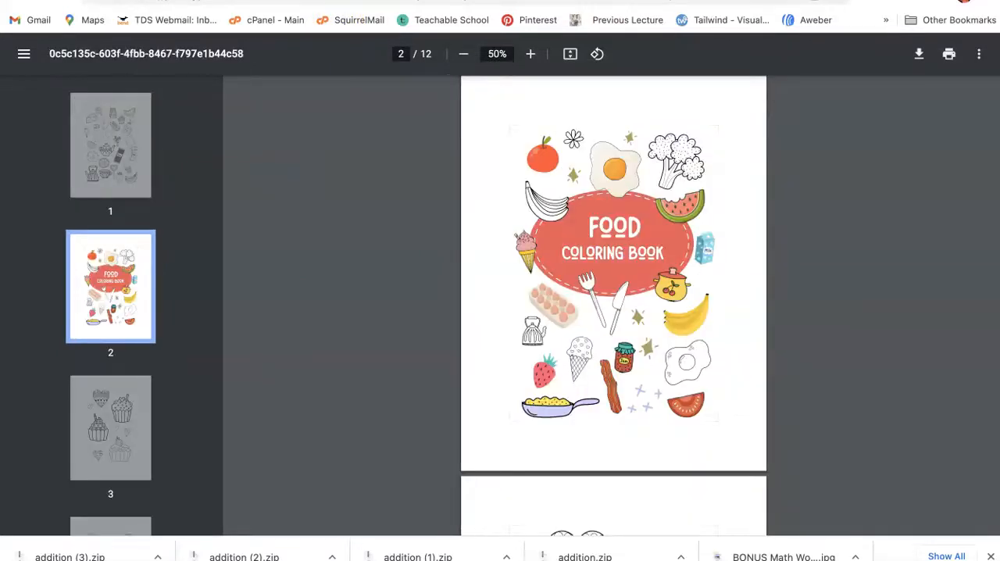
pyautogui.click(297, 2)
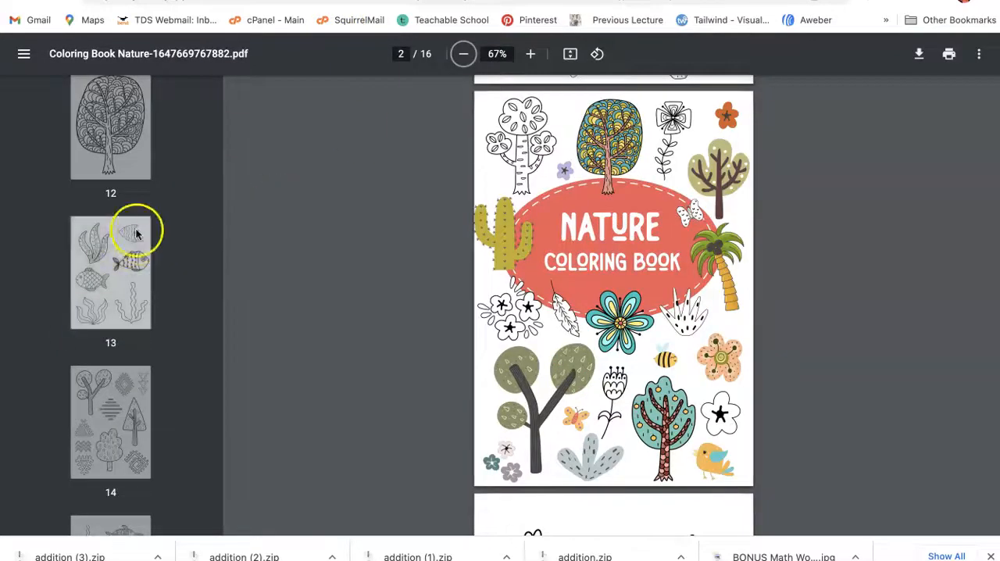
# Step: Page through the last interior pages of the nature coloring book, from page 12 to page 16
pyautogui.click(130, 141)
pyautogui.click(98, 312)
pyautogui.scroll(-3, 101, 320)
pyautogui.click(101, 323)
pyautogui.scroll(-2, 101, 326)
pyautogui.click(102, 328)
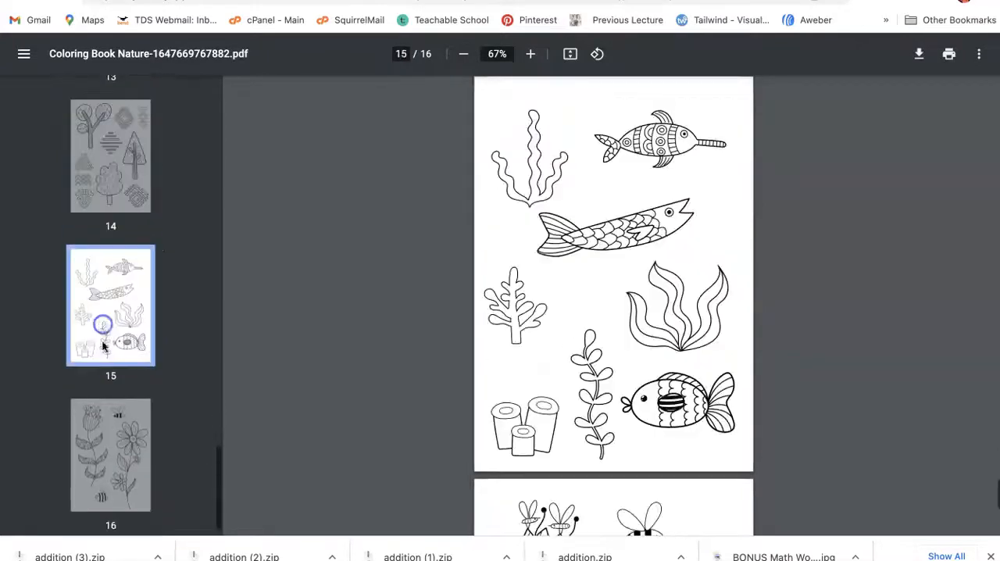
pyautogui.click(107, 454)
# Step: Return to the nature book's cover on page 2 and switch to the Canva video about selling math worksheets
pyautogui.scroll(20, 107, 406)
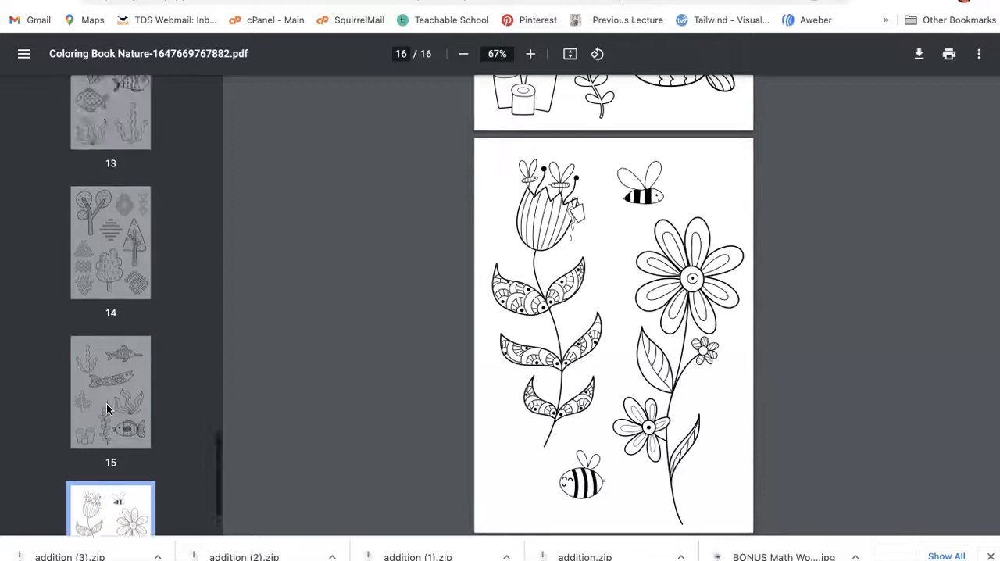
pyautogui.scroll(10, 107, 422)
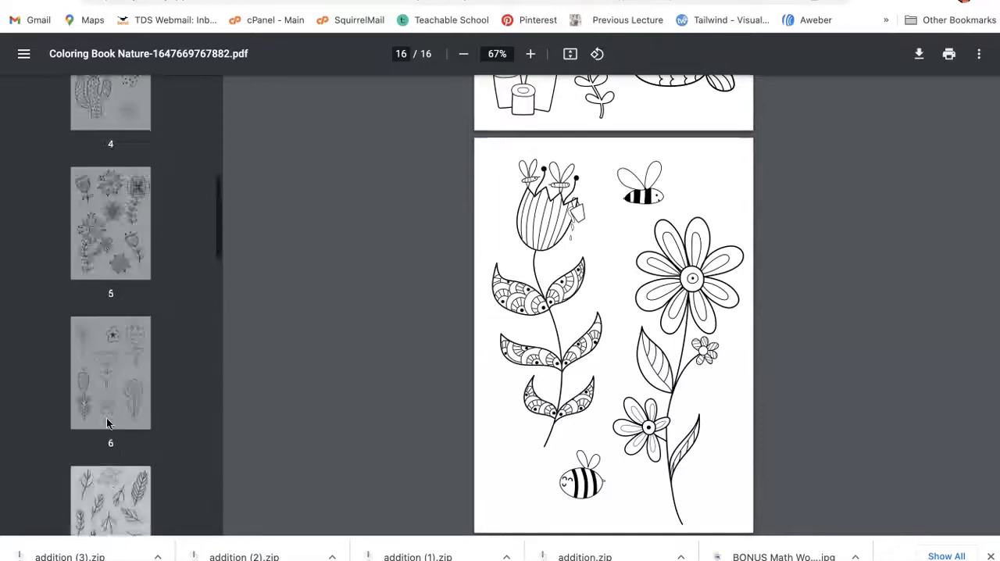
pyautogui.click(136, 250)
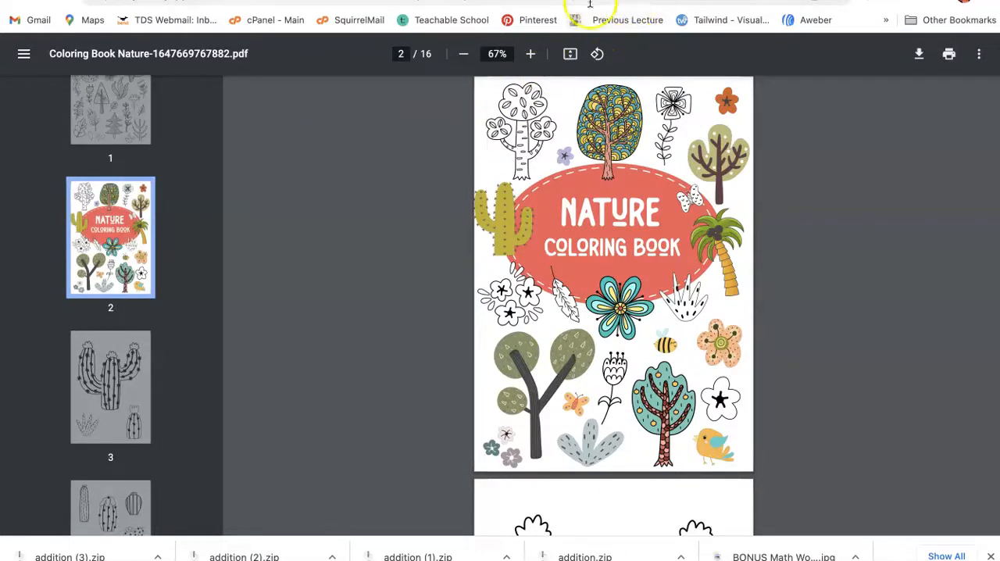
pyautogui.hotkey('ctrl', 'Tab')
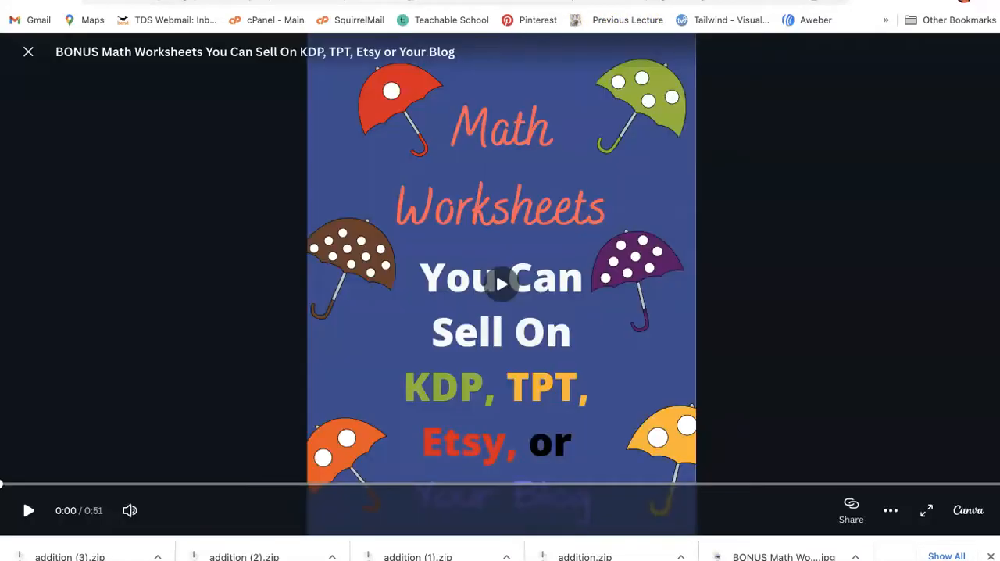